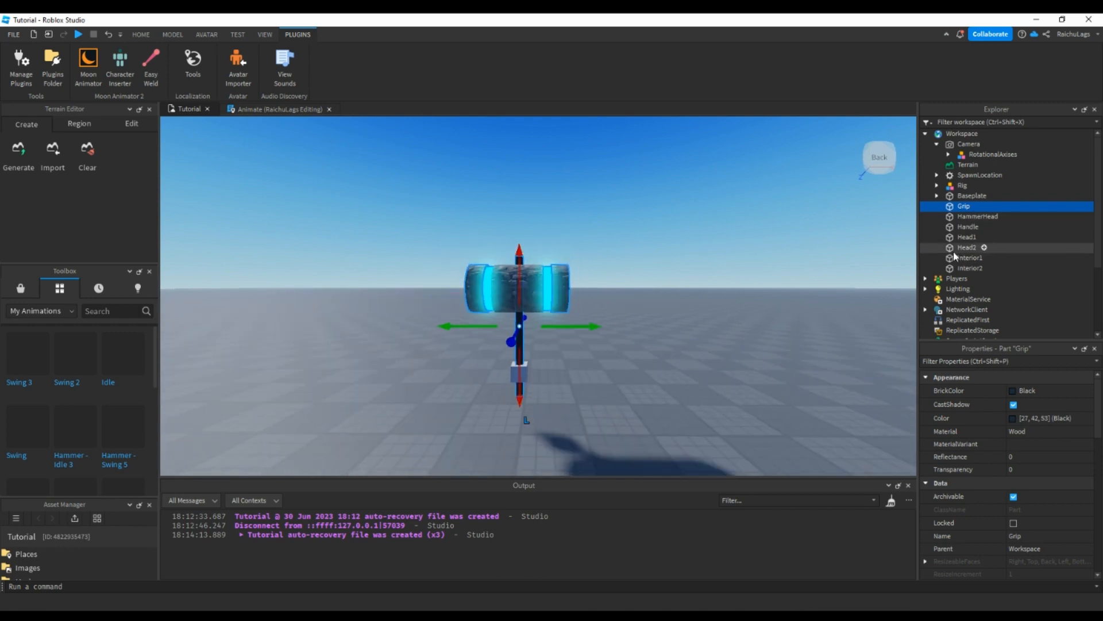
Step: Insert a Tool object into the Workspace and name it Hammer
{"action": "scroll", "coordinate": [717, 287], "scroll_direction": "up", "scroll_amount": 2}
{"action": "right_click_drag", "start_coordinate": [717, 287], "coordinate": [718, 286]}
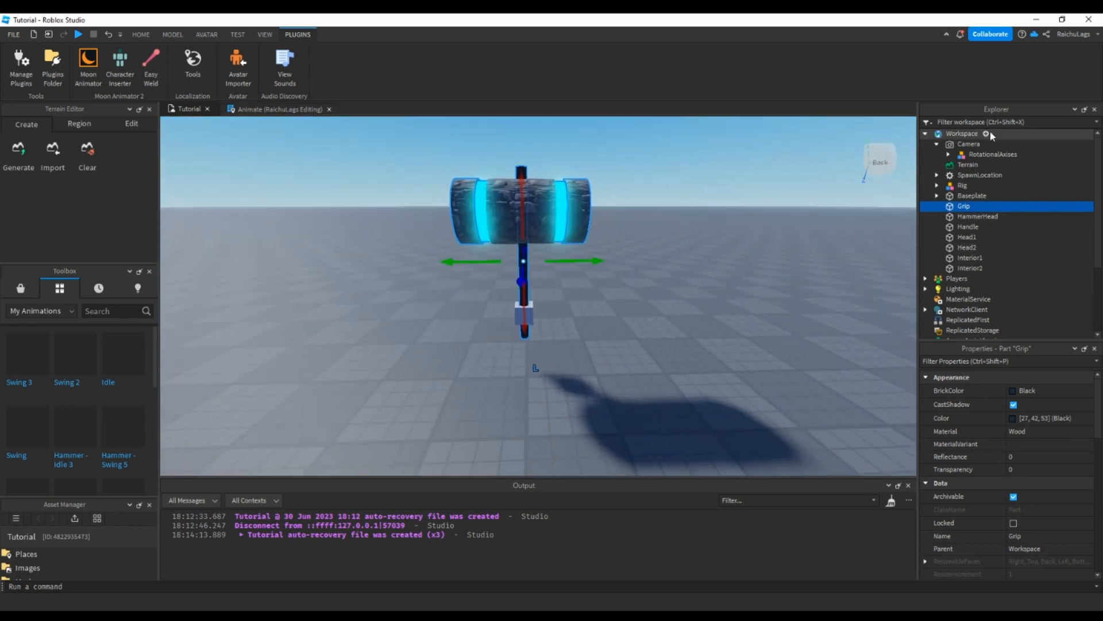
{"action": "left_click", "coordinate": [985, 134]}
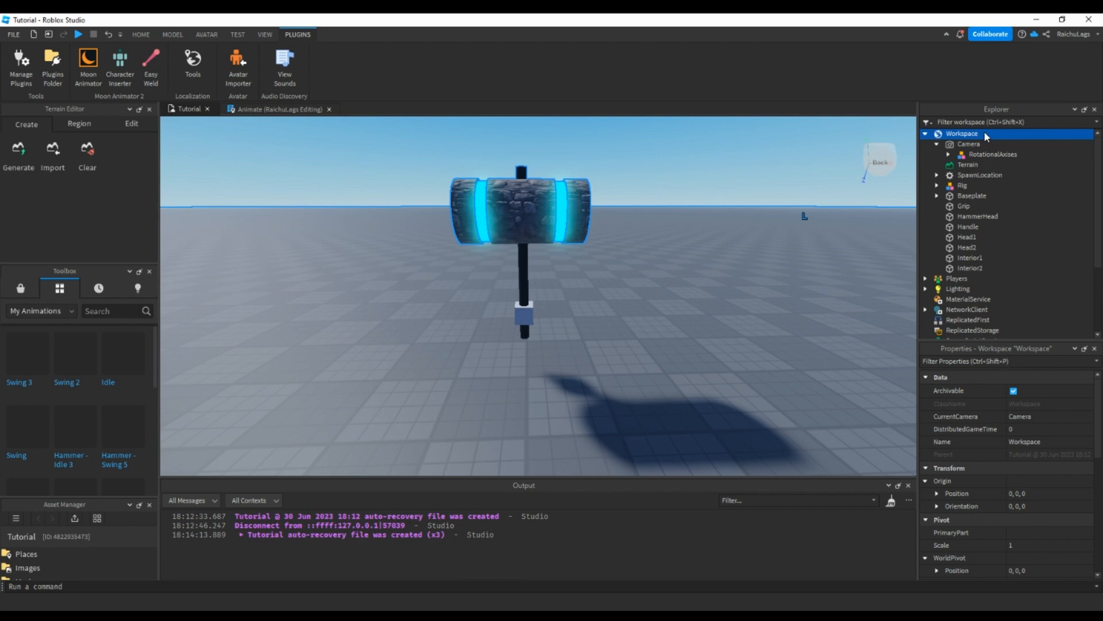
{"action": "left_click", "coordinate": [964, 187]}
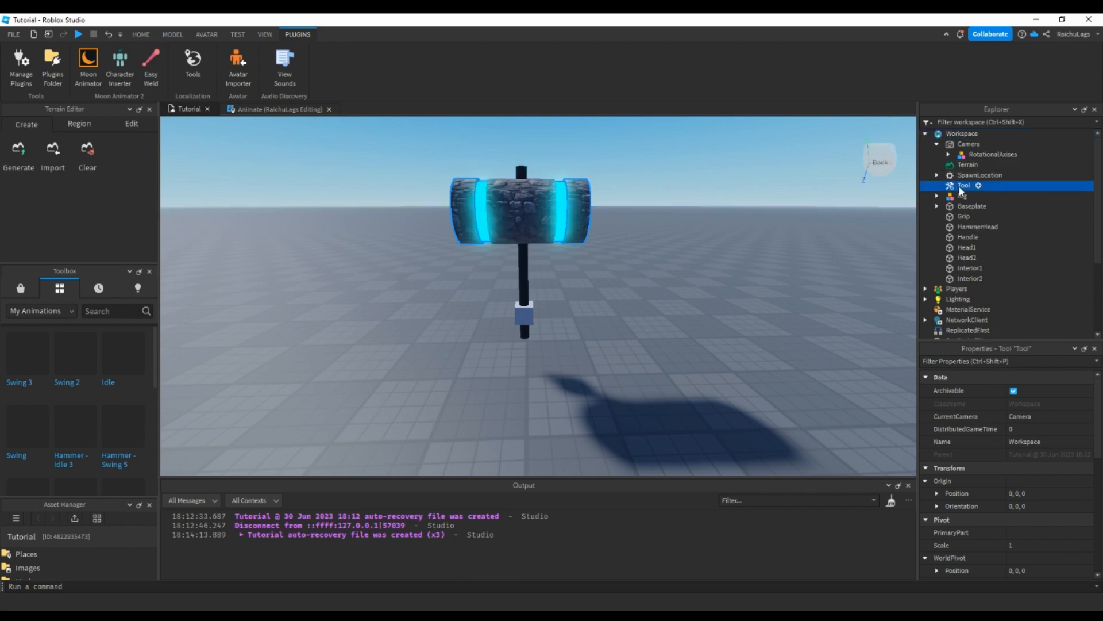
{"action": "left_click", "coordinate": [963, 186]}
{"action": "type", "text": "Hamm"}
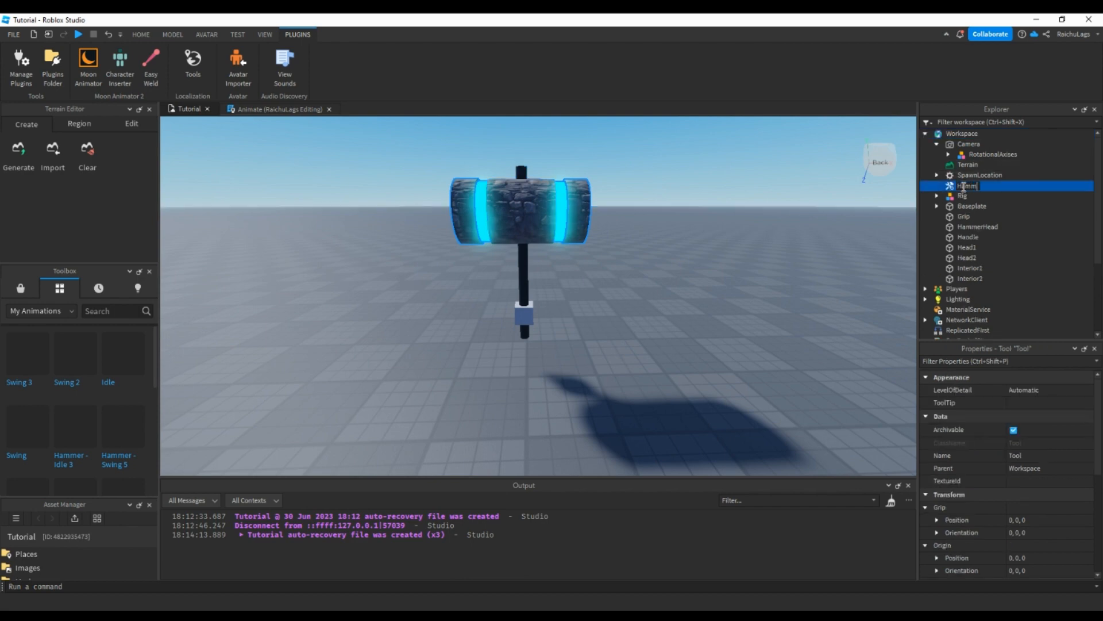
{"action": "type", "text": "er"}
{"action": "key", "text": "Return"}
Step: Move the seven hammer parts, from Grip through Interior2, into the Hammer tool
{"action": "left_click", "coordinate": [965, 217]}
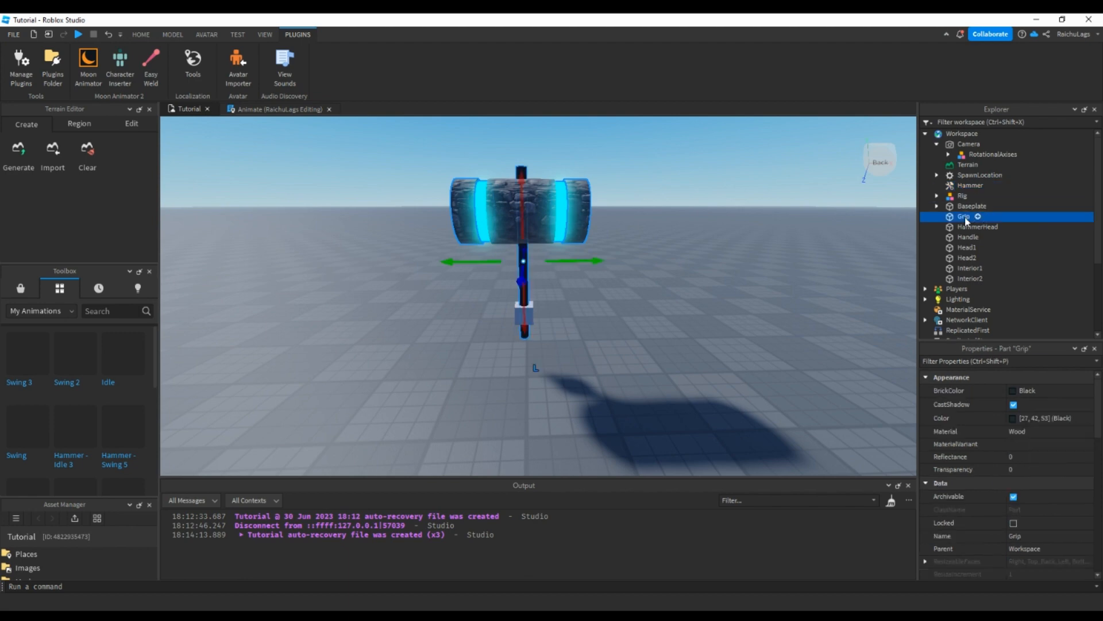
{"action": "left_click", "coordinate": [970, 278], "text": "shift"}
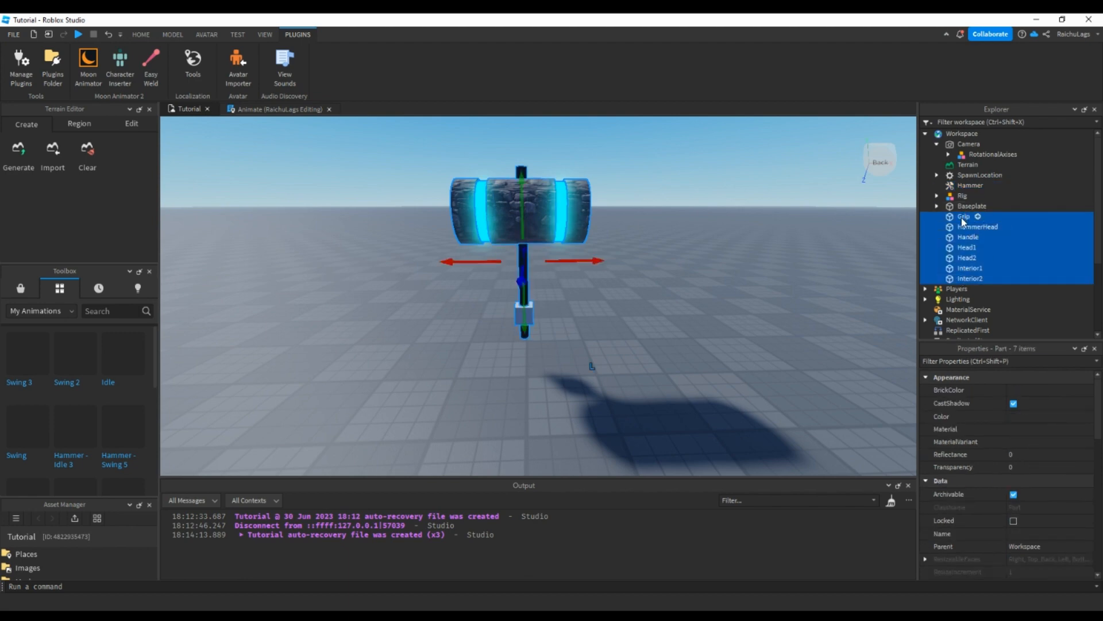
{"action": "left_click_drag", "start_coordinate": [964, 221], "coordinate": [965, 187]}
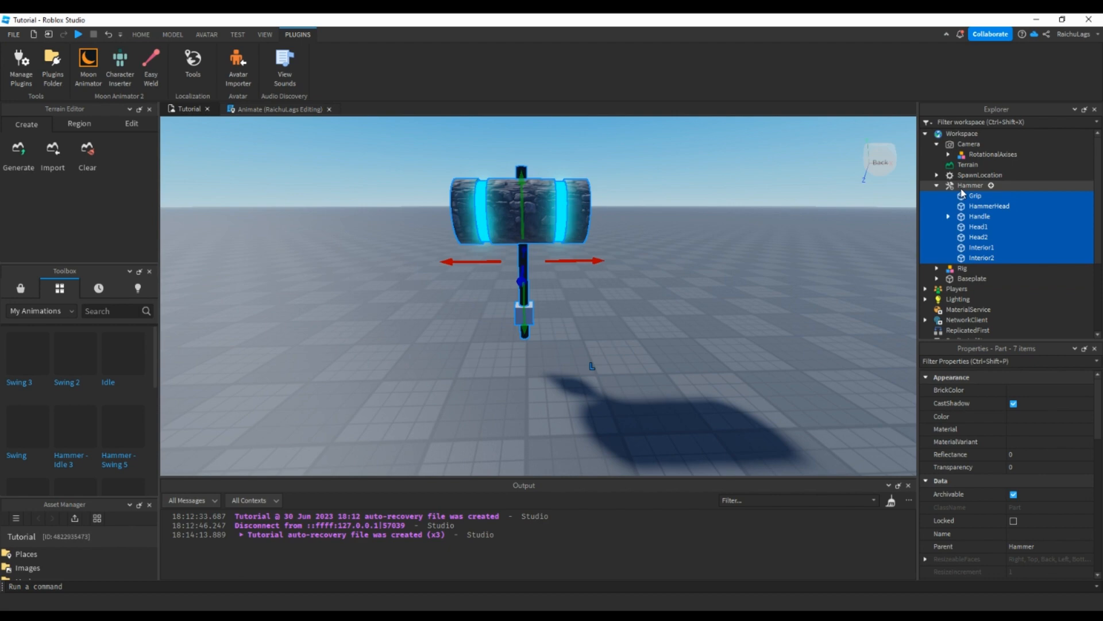
{"action": "left_click", "coordinate": [968, 186]}
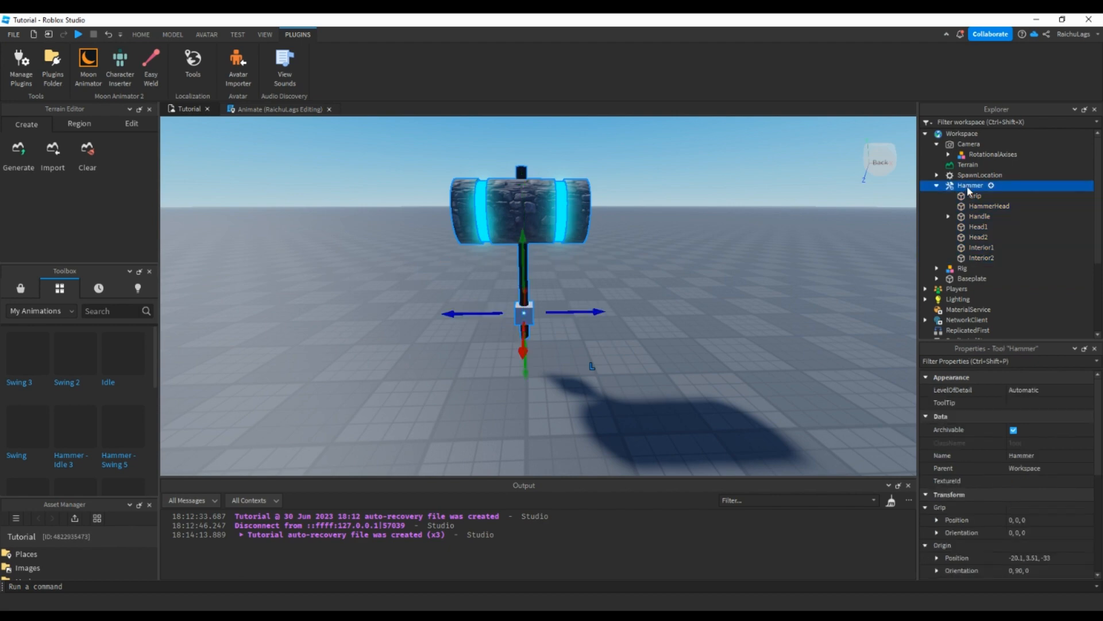
Step: Insert a Decal with its face set to Front into the Handle part of the Hammer tool
{"action": "left_click", "coordinate": [962, 217]}
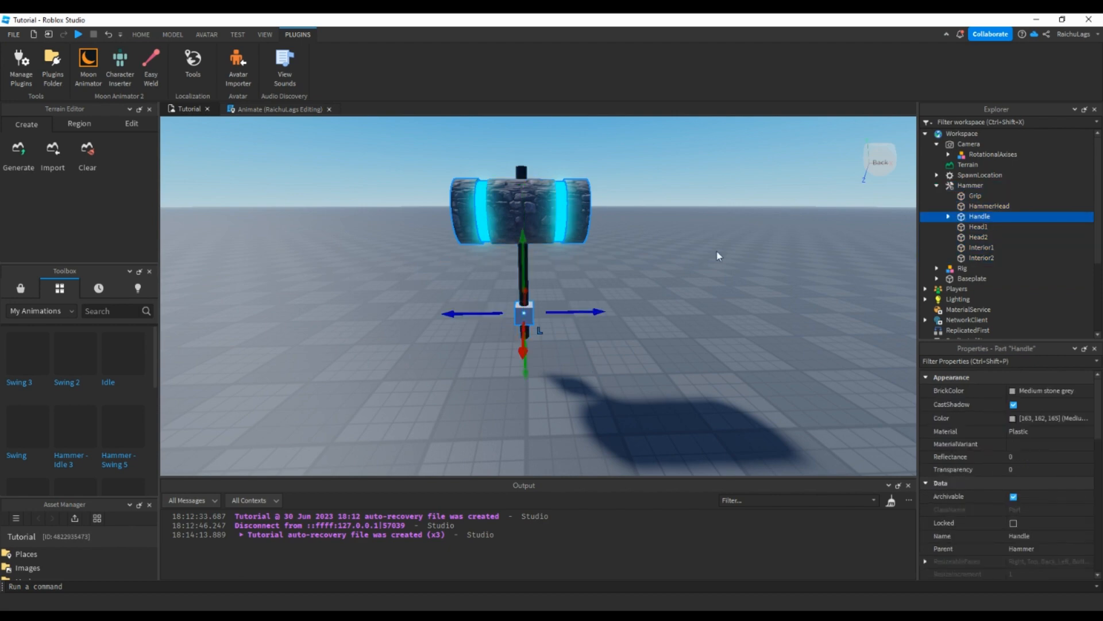
{"action": "key", "text": "w"}
{"action": "right_click_drag", "start_coordinate": [648, 303], "coordinate": [648, 303]}
{"action": "key", "text": "a"}
{"action": "key", "text": "s"}
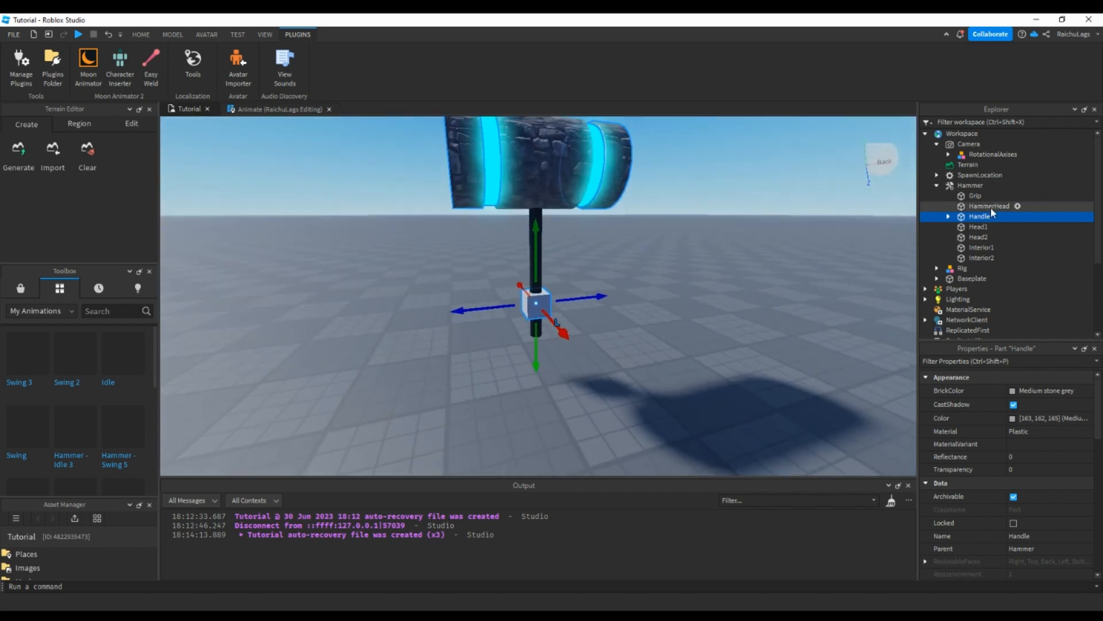
{"action": "mouse_move", "coordinate": [1000, 219]}
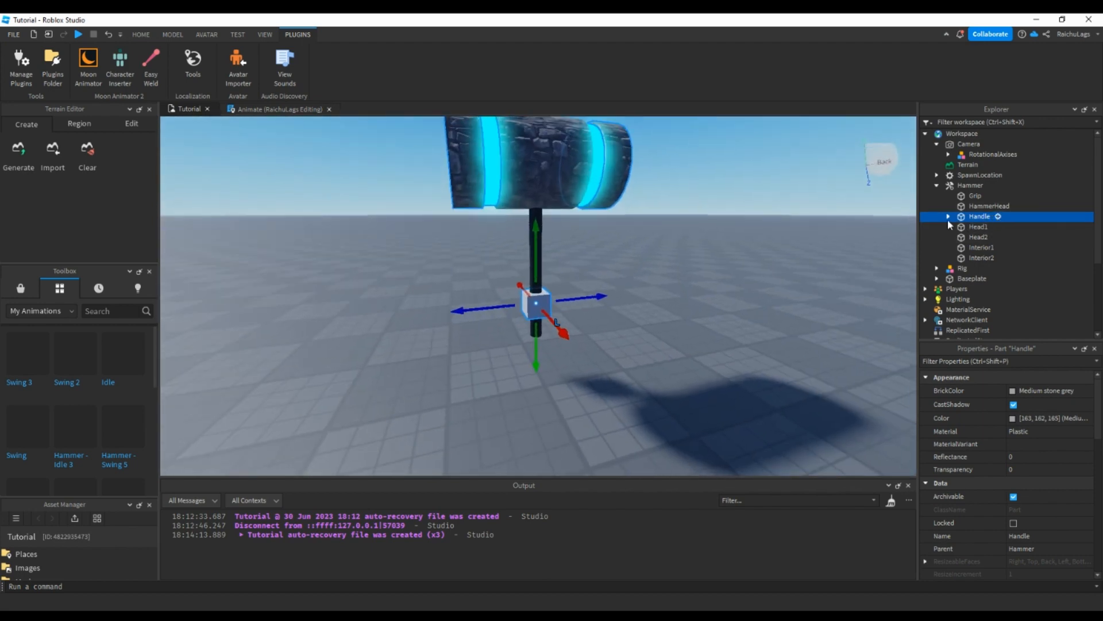
{"action": "left_click", "coordinate": [948, 218]}
{"action": "left_click", "coordinate": [999, 215]}
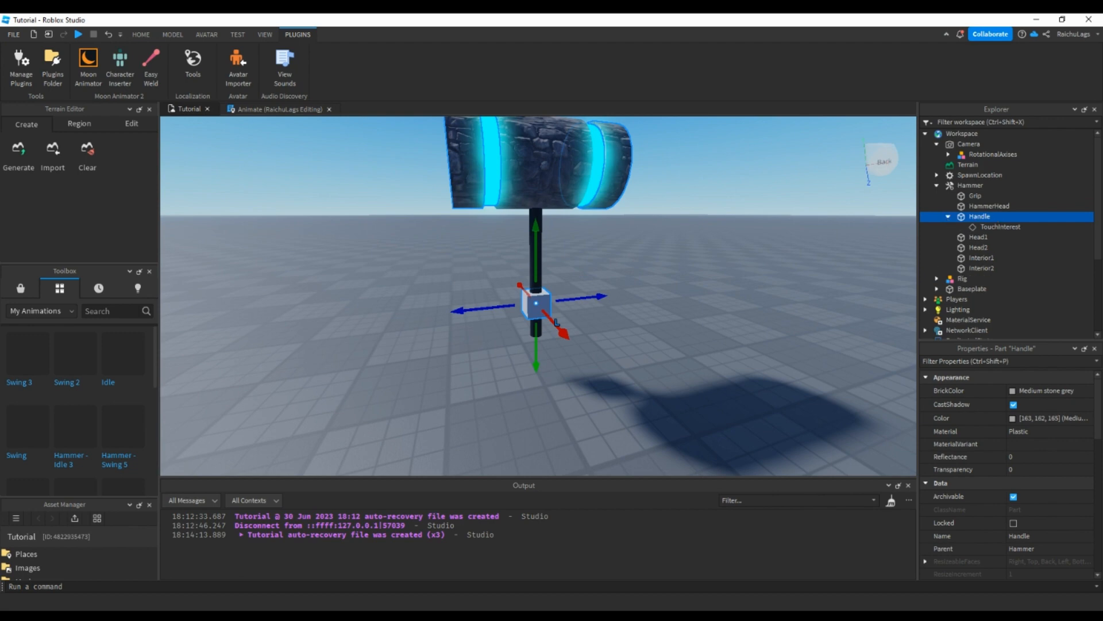
{"action": "left_click", "coordinate": [1000, 258]}
{"action": "right_click_drag", "start_coordinate": [798, 251], "coordinate": [798, 252]}
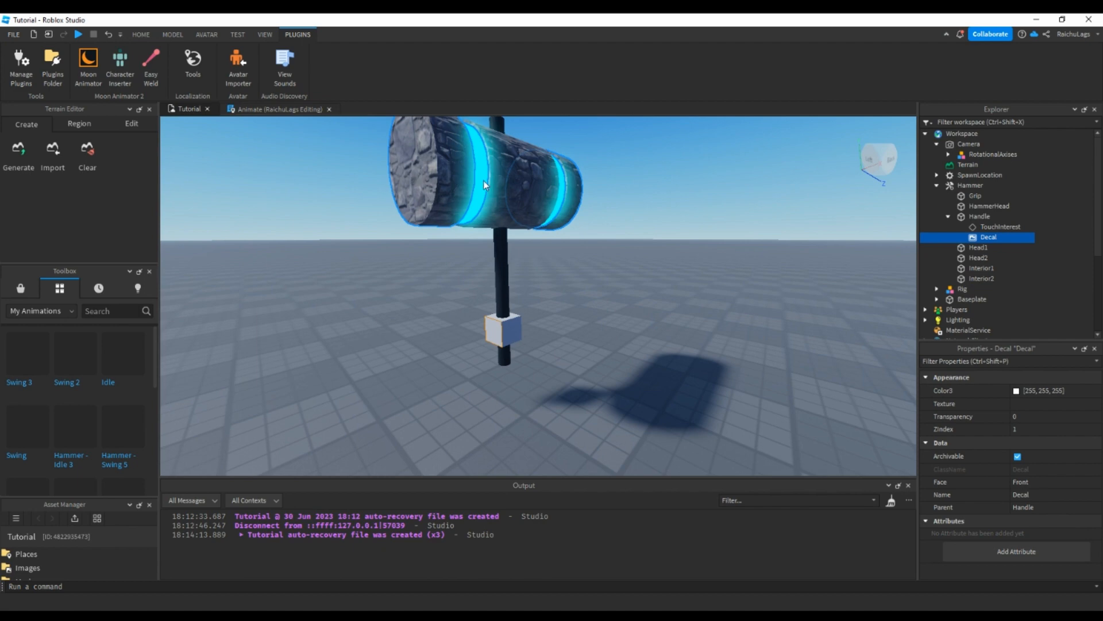
{"action": "scroll", "coordinate": [452, 180], "scroll_direction": "down", "scroll_amount": 3}
{"action": "scroll", "coordinate": [452, 179], "scroll_direction": "up", "scroll_amount": 3}
{"action": "right_click_drag", "start_coordinate": [453, 179], "coordinate": [635, 197]}
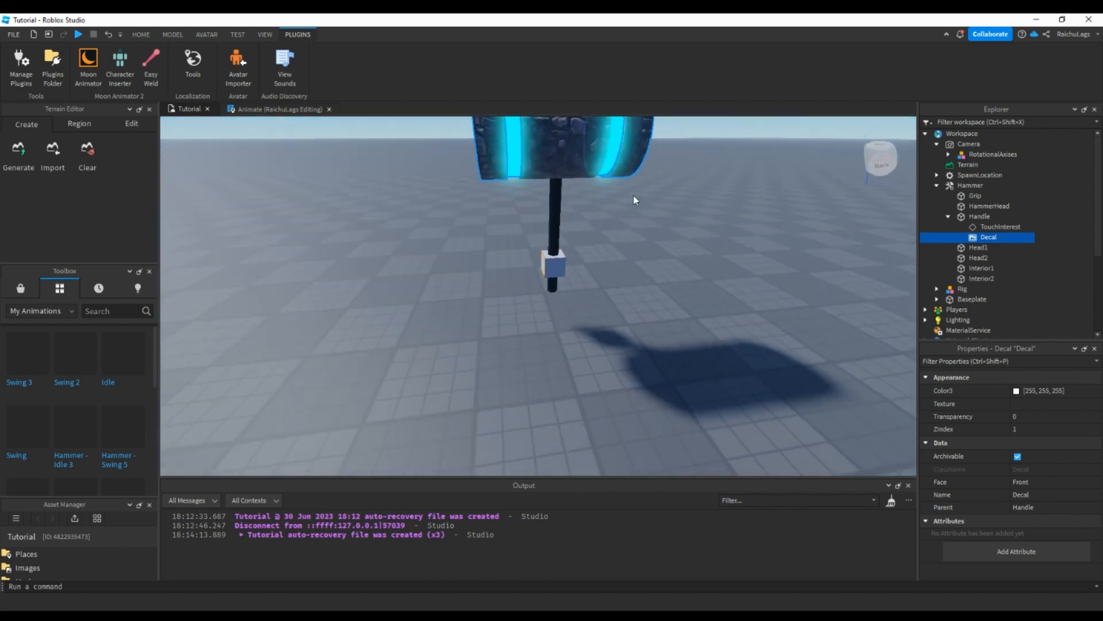
Step: Set the Handle part's size to 0.25, 0.25, 0.25
{"action": "left_click", "coordinate": [947, 216]}
{"action": "left_click", "coordinate": [977, 217]}
{"action": "scroll", "coordinate": [1015, 429], "scroll_direction": "down", "scroll_amount": 2}
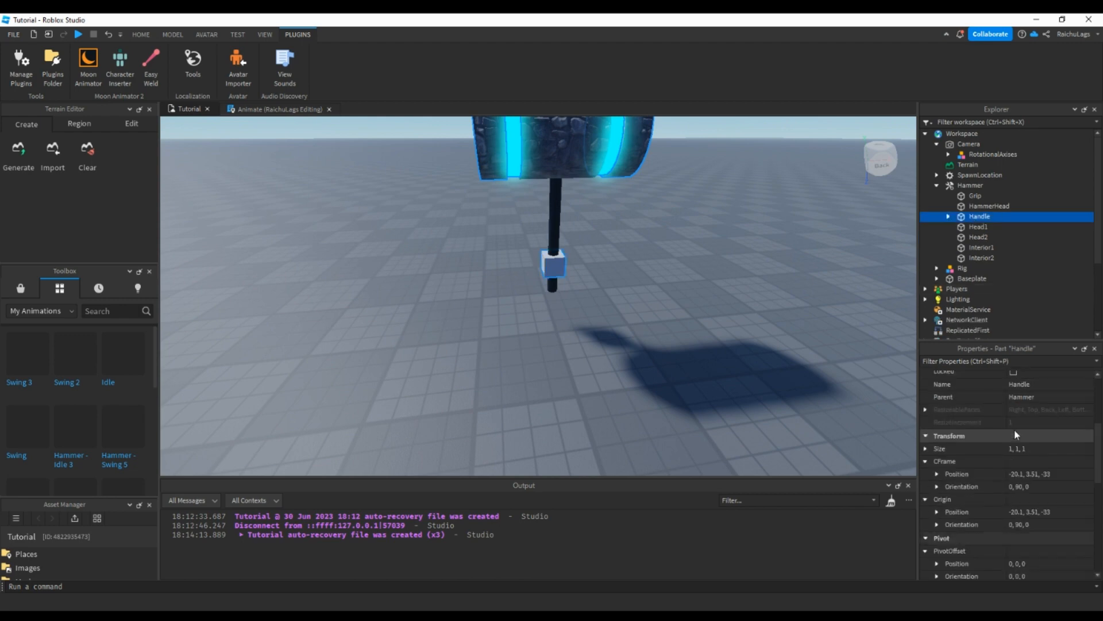
{"action": "left_click", "coordinate": [1025, 450]}
{"action": "type", "text": ".25,.25,.25"}
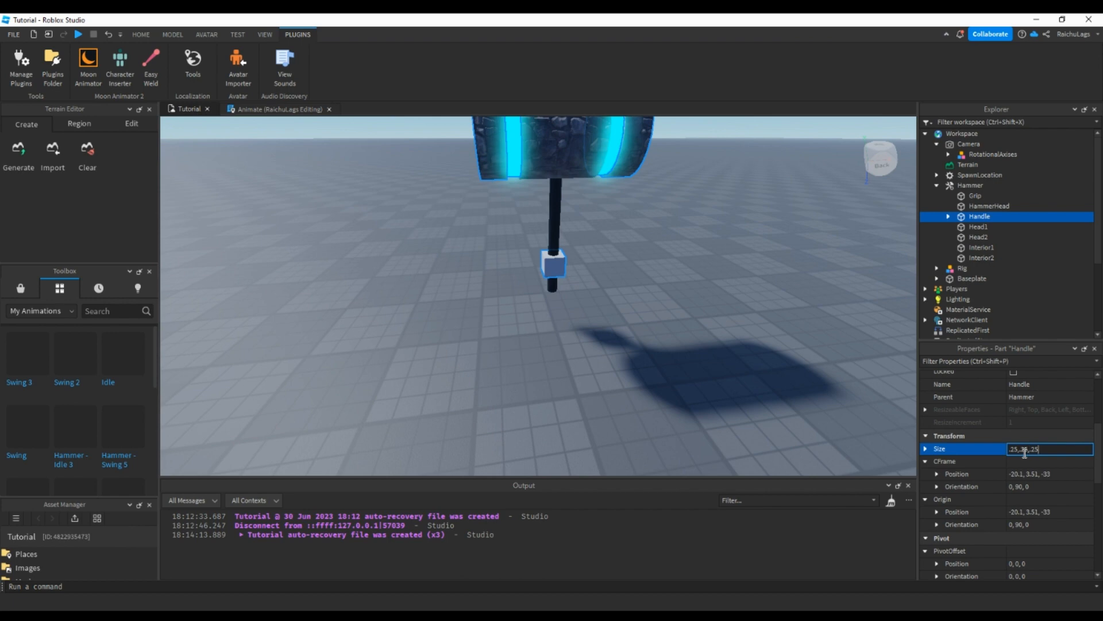
{"action": "key", "text": "Return"}
Step: Move the Handle part lower and just outside the grip, to about -20.5, 3.01, -33
{"action": "right_click_drag", "start_coordinate": [836, 392], "coordinate": [787, 357]}
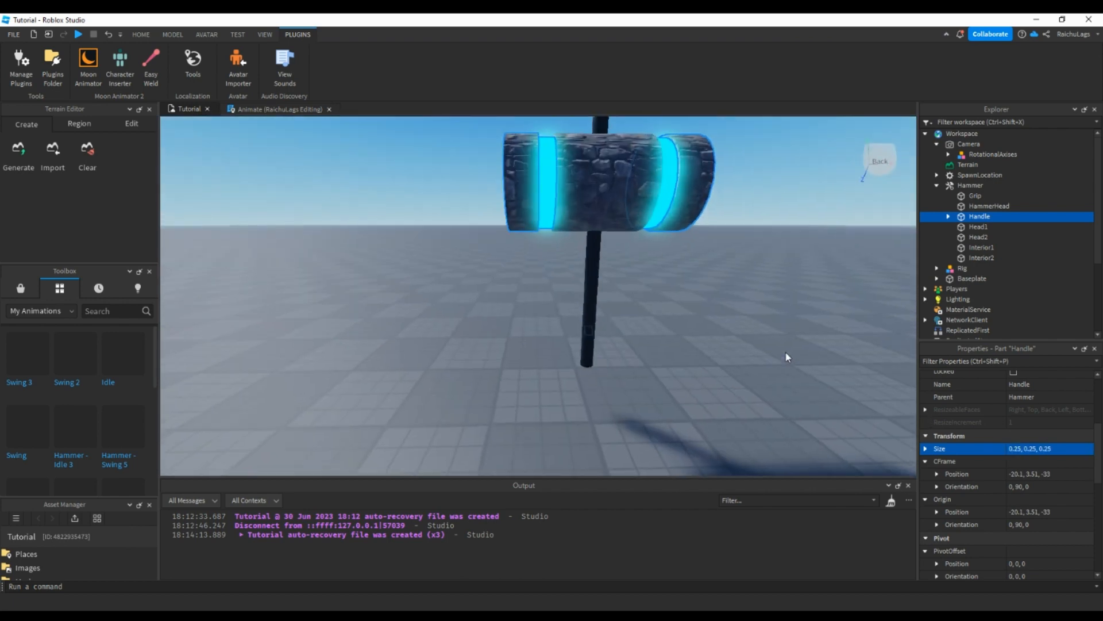
{"action": "left_click_drag", "start_coordinate": [665, 337], "coordinate": [633, 313]}
{"action": "left_click_drag", "start_coordinate": [581, 271], "coordinate": [580, 284]}
Step: Set the Handle part's transparency to 1 and deselect it
{"action": "scroll", "coordinate": [974, 460], "scroll_direction": "down", "scroll_amount": 2}
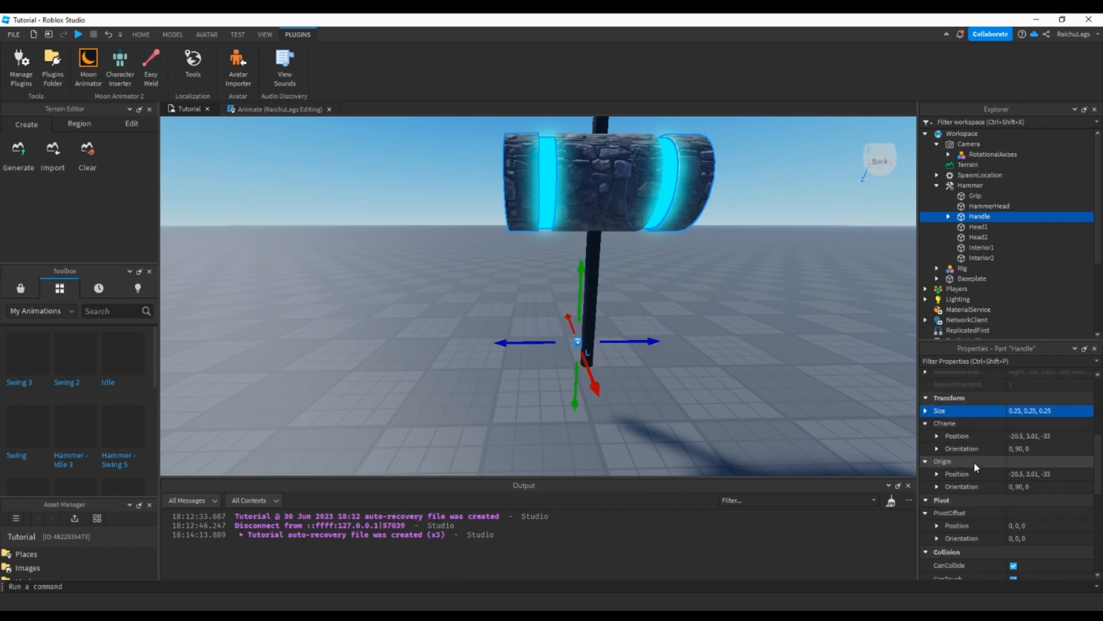
{"action": "scroll", "coordinate": [1013, 472], "scroll_direction": "down", "scroll_amount": 2}
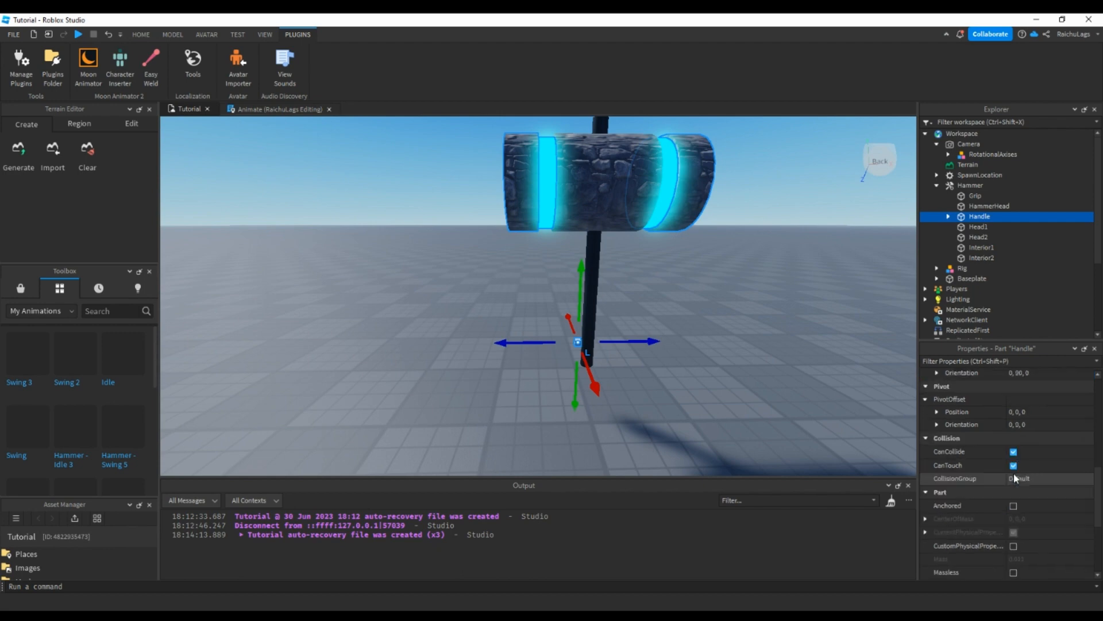
{"action": "scroll", "coordinate": [1014, 473], "scroll_direction": "up", "scroll_amount": 2}
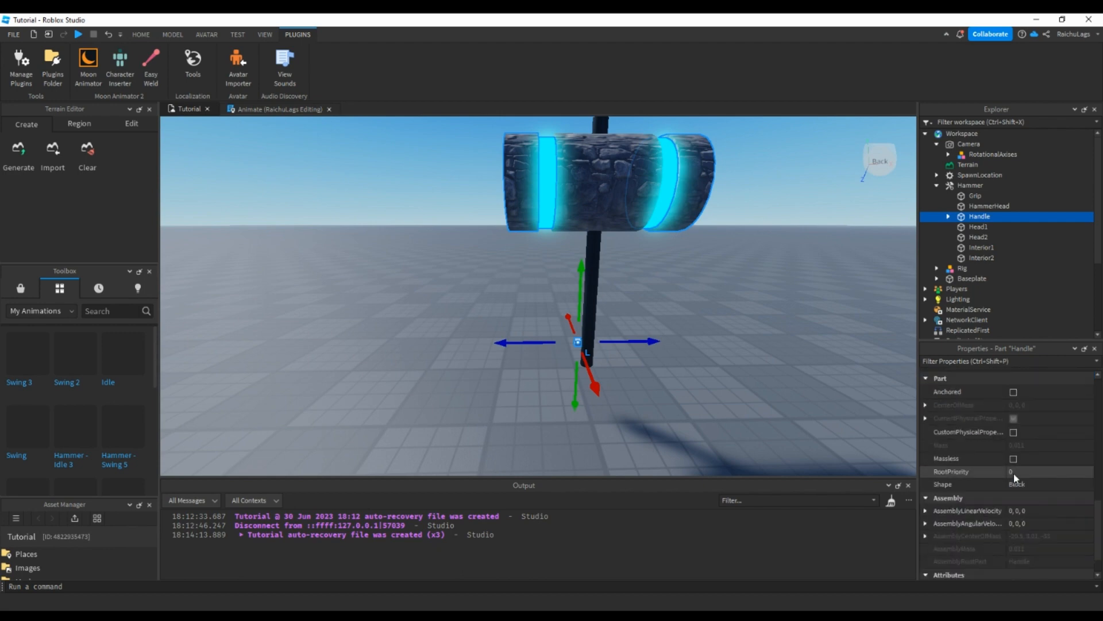
{"action": "scroll", "coordinate": [1014, 472], "scroll_direction": "up", "scroll_amount": 5}
{"action": "left_click", "coordinate": [1025, 468]}
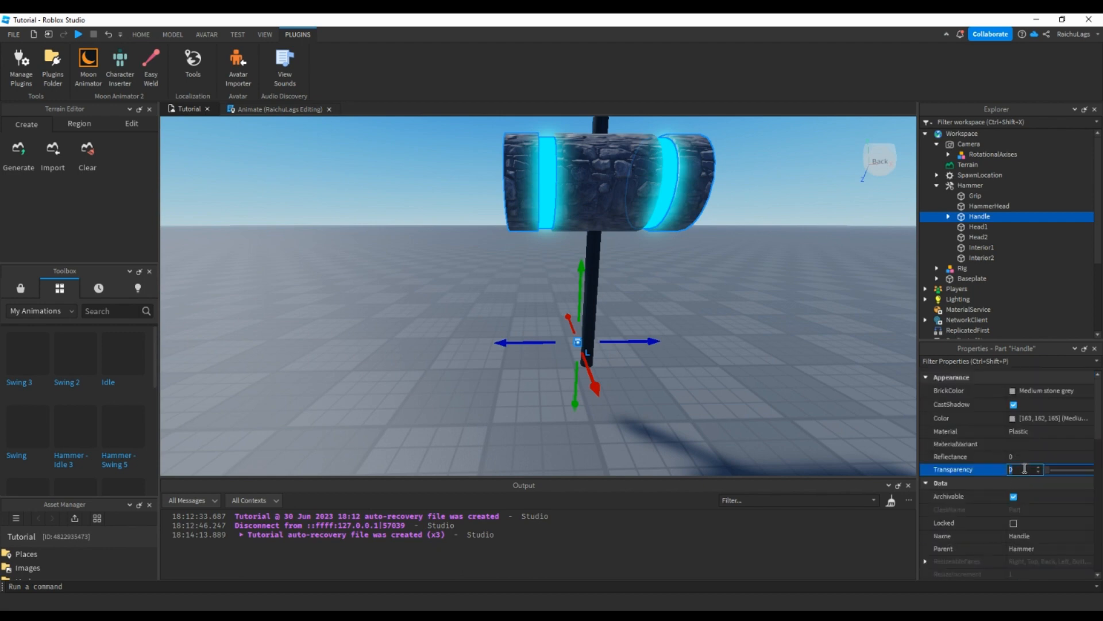
{"action": "type", "text": "1"}
{"action": "key", "text": "Return"}
{"action": "left_click", "coordinate": [782, 331]}
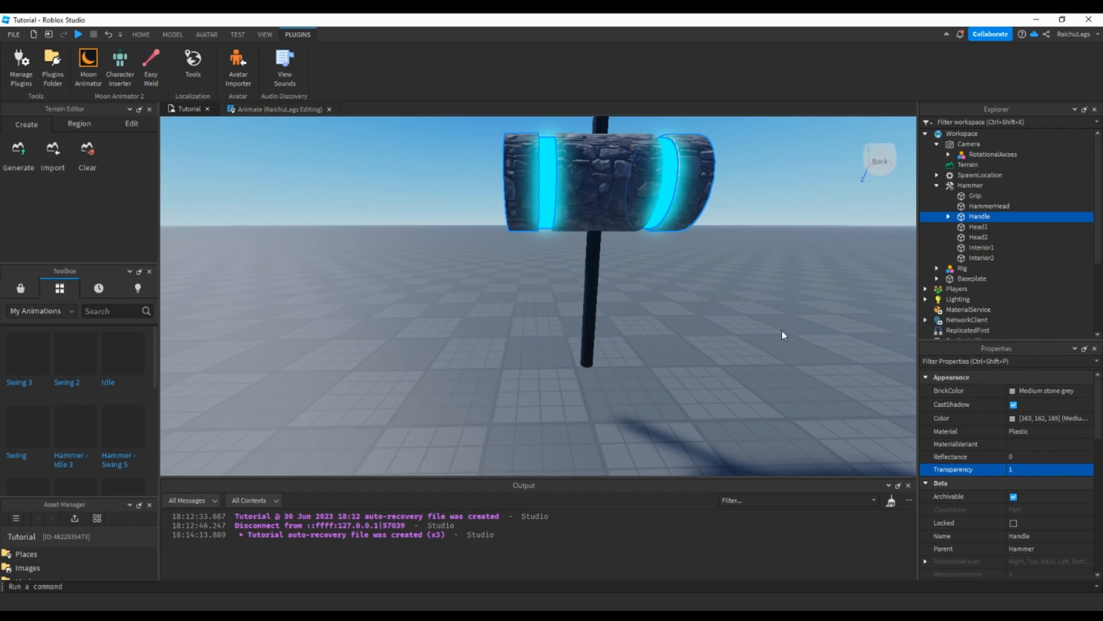
{"action": "scroll", "coordinate": [782, 330], "scroll_direction": "down", "scroll_amount": 3}
{"action": "right_click_drag", "start_coordinate": [781, 330], "coordinate": [782, 330]}
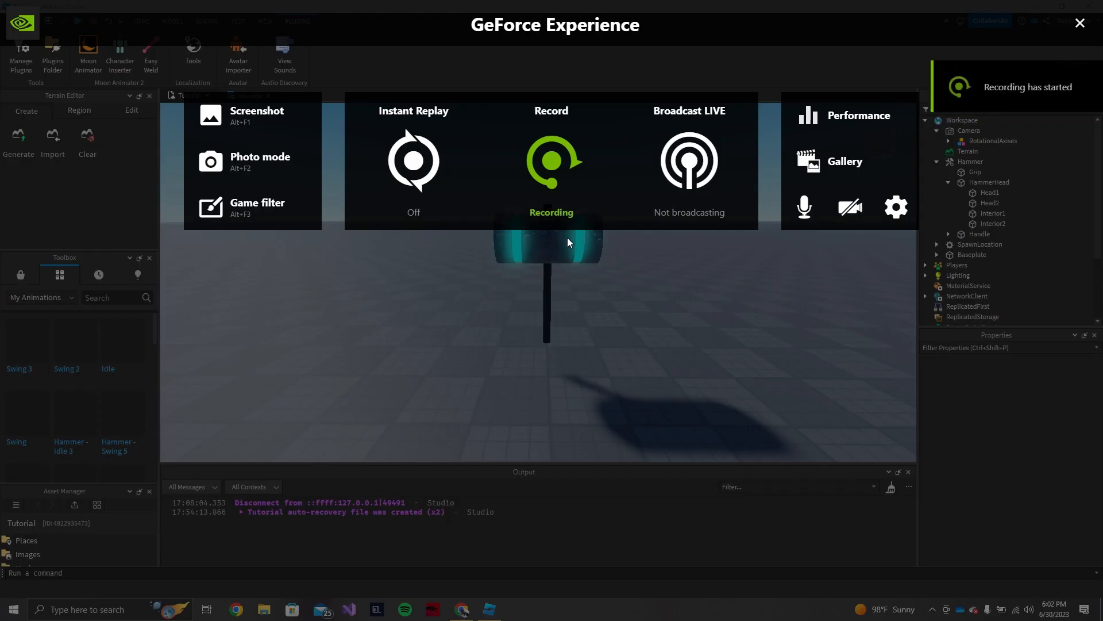
{"action": "key", "text": "alt+z"}
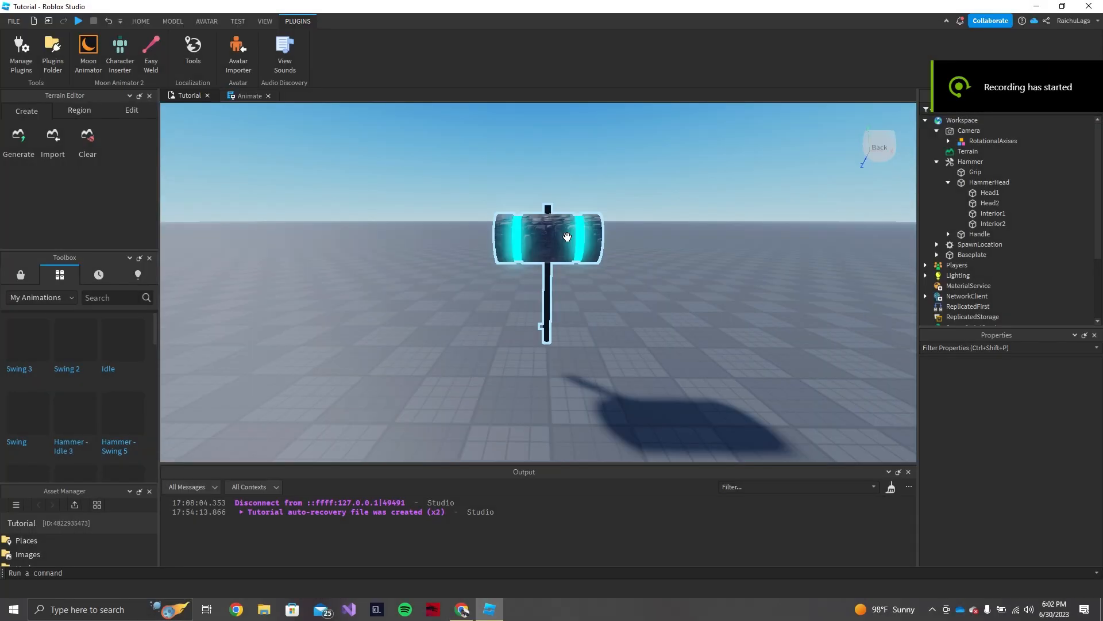
{"action": "scroll", "coordinate": [567, 237], "scroll_direction": "up", "scroll_amount": 2}
{"action": "right_click_drag", "start_coordinate": [568, 236], "coordinate": [567, 238]}
{"action": "scroll", "coordinate": [567, 238], "scroll_direction": "down", "scroll_amount": 1}
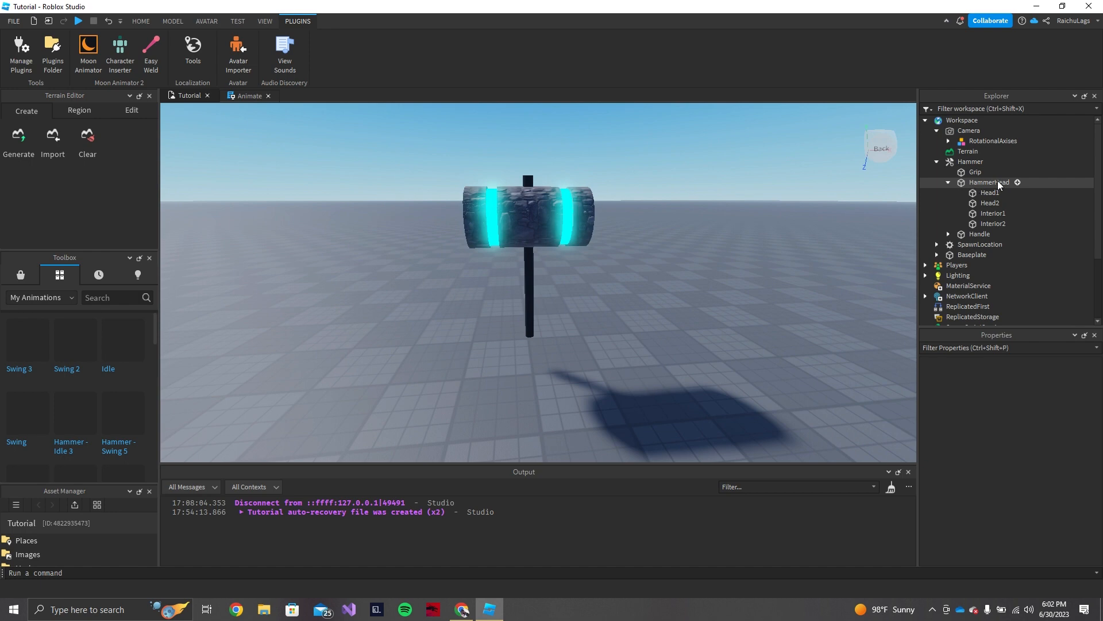
Step: Use Easy Weld to join Head1, Head2, Interior1 and Interior2 in place to the HammerHead base part, with Animatable enabled
{"action": "left_click", "coordinate": [152, 52]}
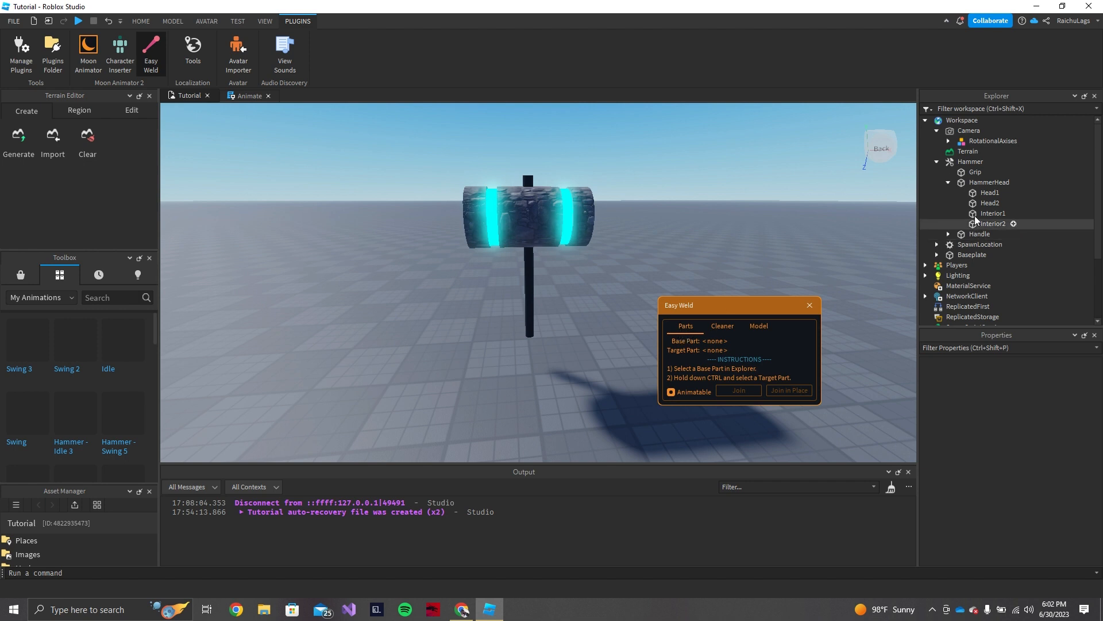
{"action": "left_click", "coordinate": [986, 182]}
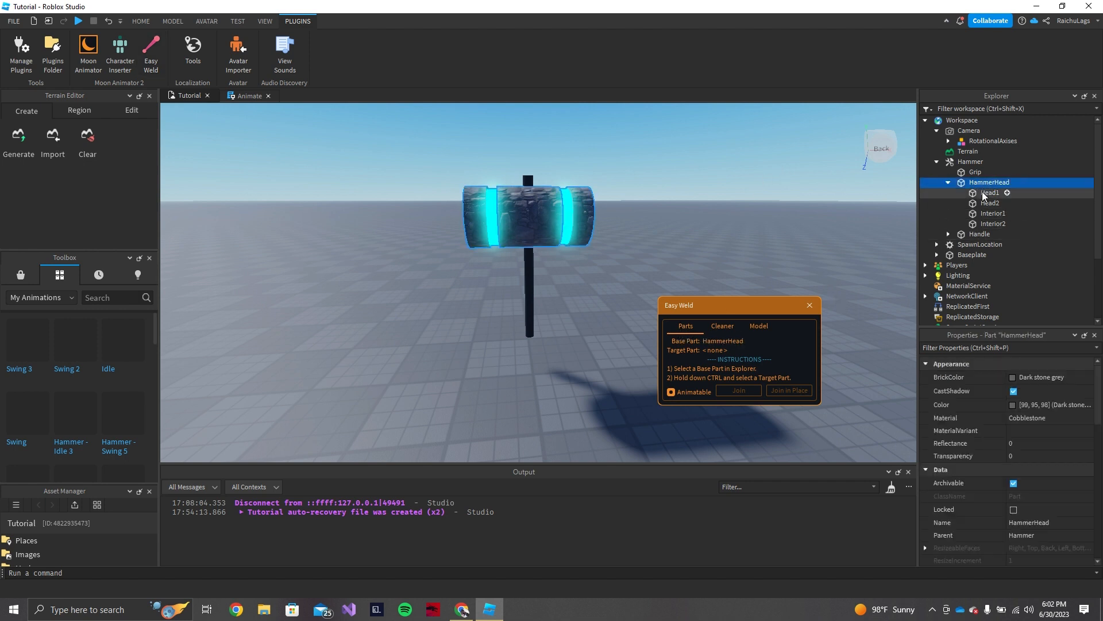
{"action": "left_click", "coordinate": [988, 193], "text": "ctrl"}
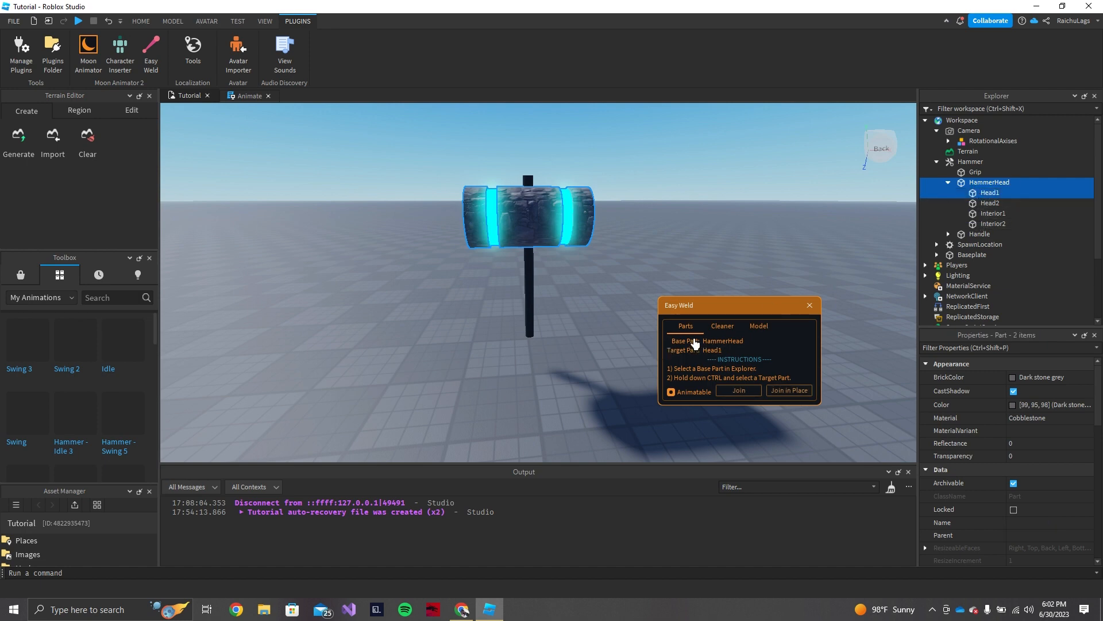
{"action": "left_click", "coordinate": [992, 224], "text": "shift"}
{"action": "left_click", "coordinate": [985, 183]}
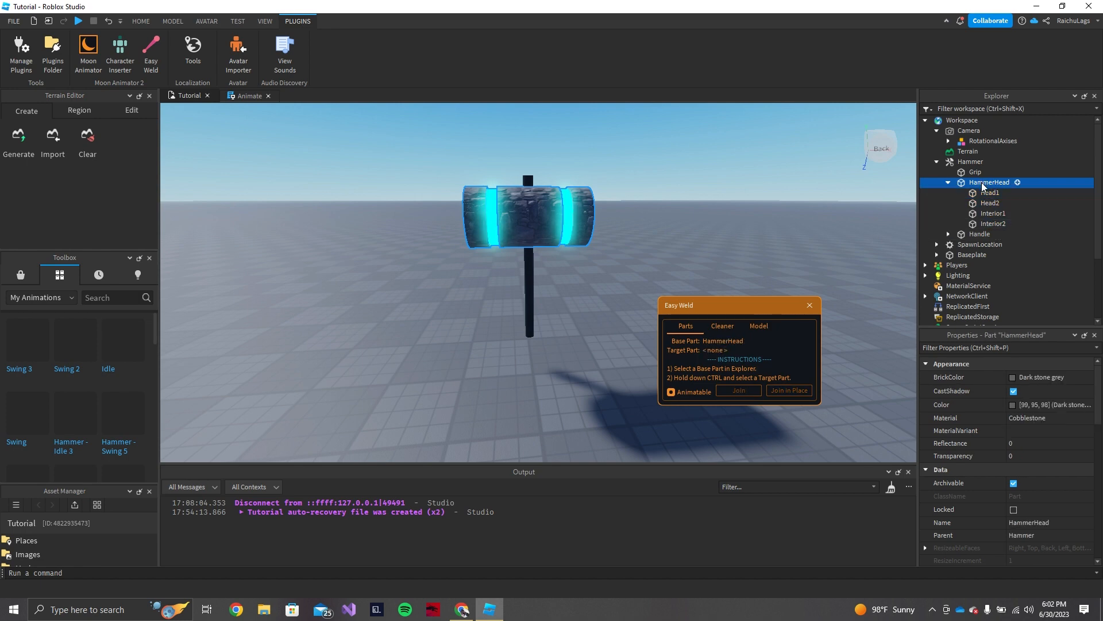
{"action": "left_click", "coordinate": [985, 183]}
{"action": "left_click", "coordinate": [1033, 186]}
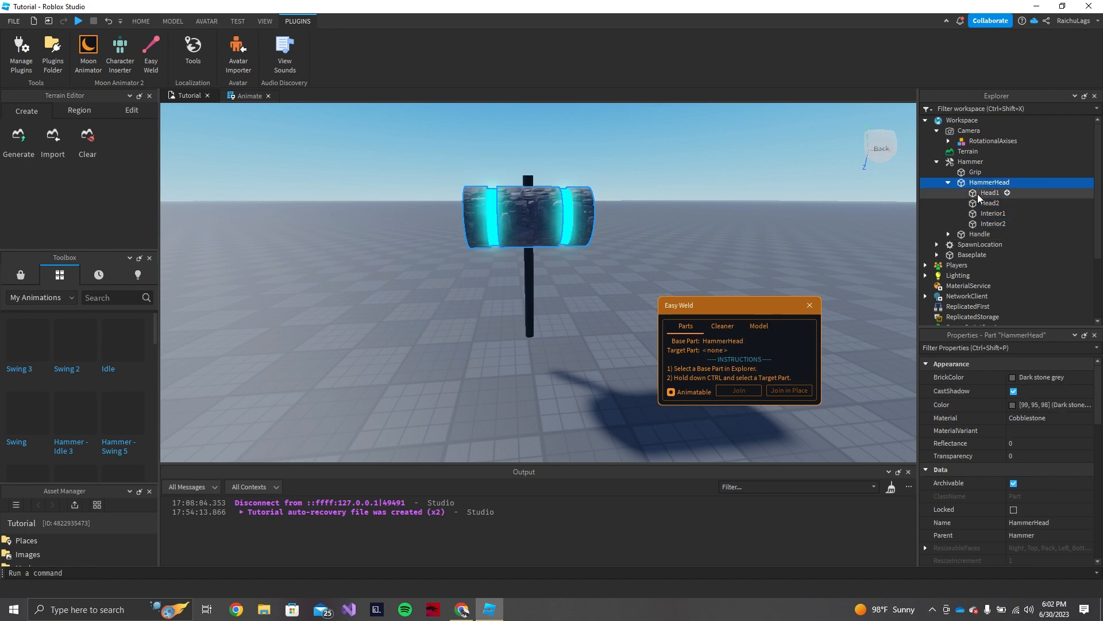
{"action": "left_click", "coordinate": [984, 225], "text": "shift"}
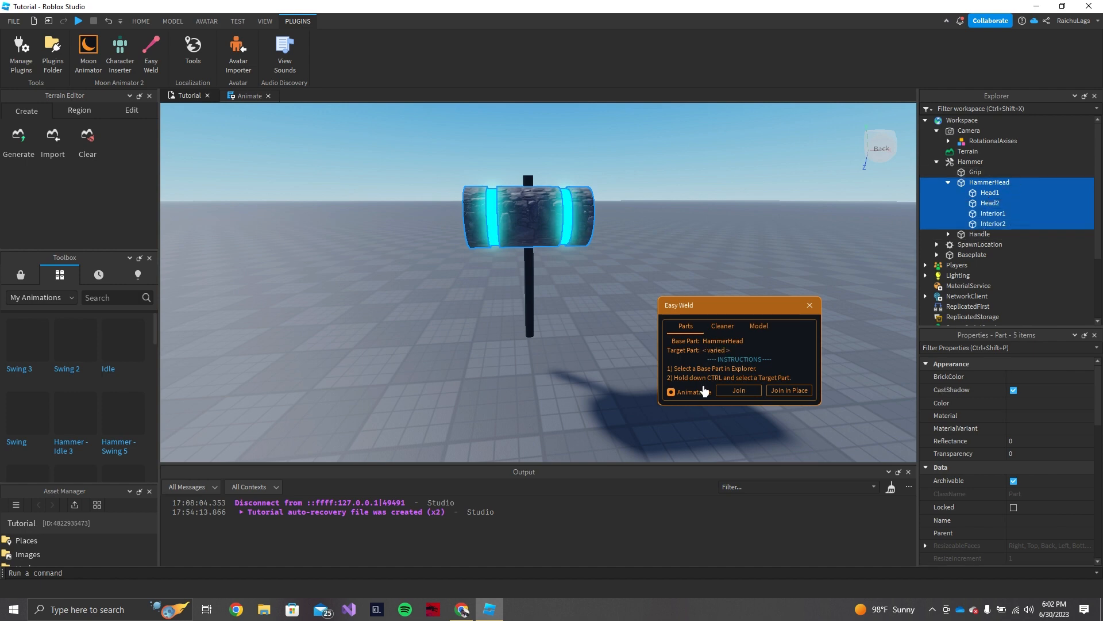
{"action": "left_click", "coordinate": [789, 391]}
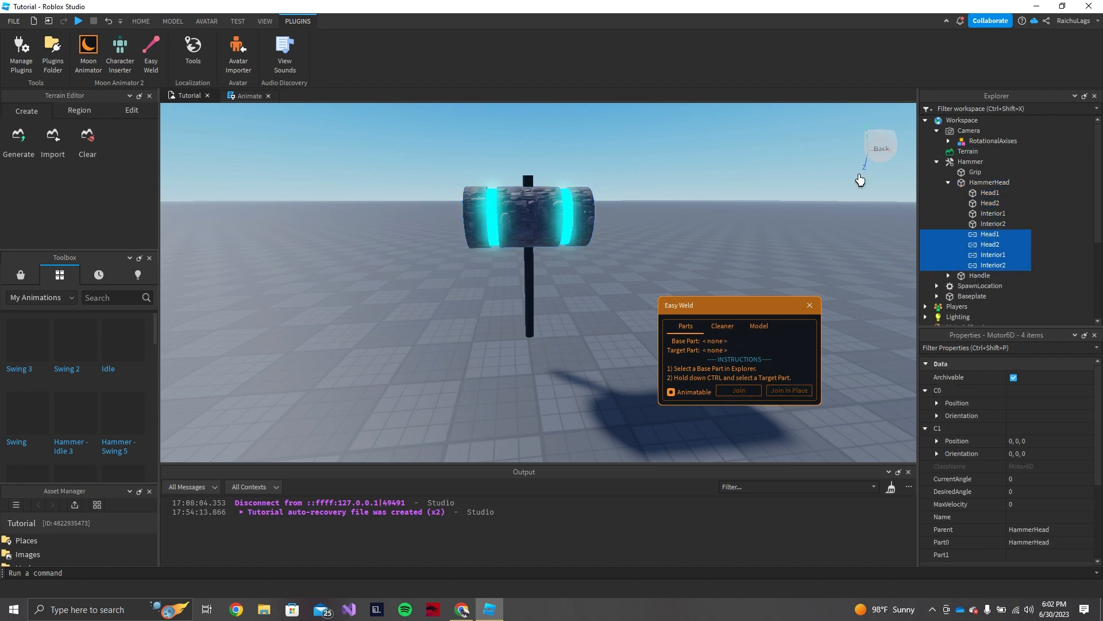
Step: Check the Head1 and Interior1 Motor6D joints under HammerHead and collapse its contents
{"action": "scroll", "coordinate": [729, 226], "scroll_direction": "down", "scroll_amount": 2}
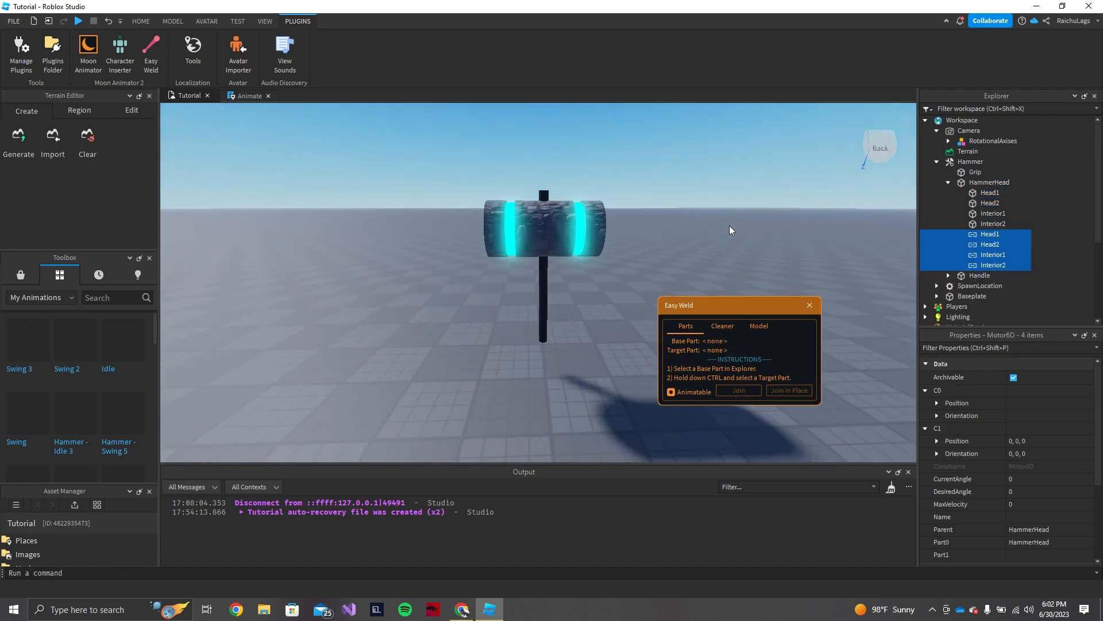
{"action": "left_click", "coordinate": [984, 235]}
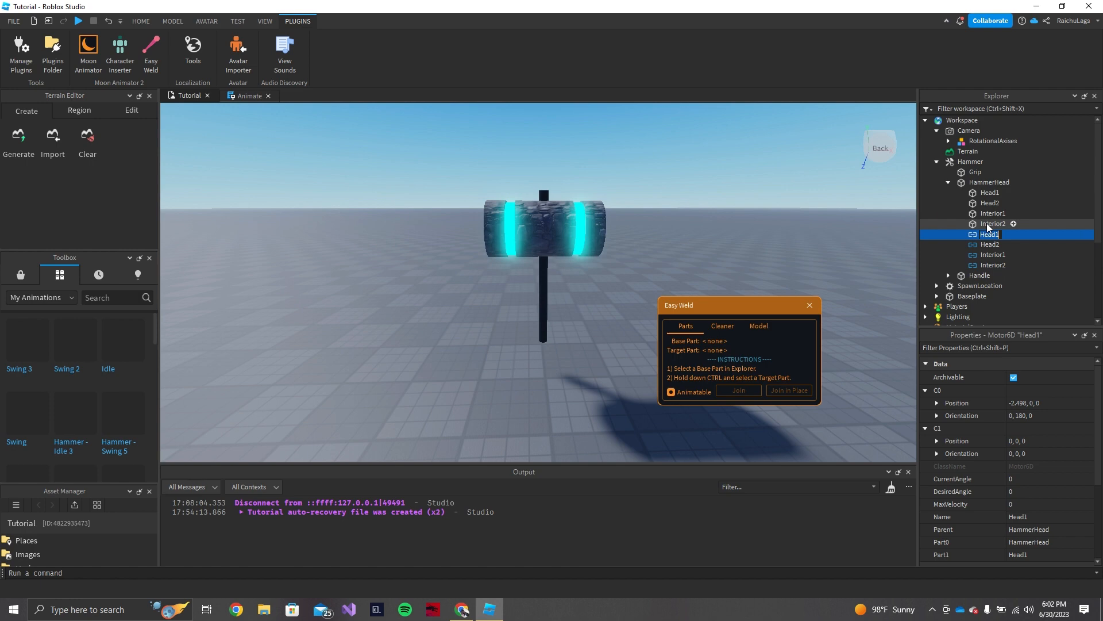
{"action": "left_click", "coordinate": [988, 256]}
{"action": "left_click", "coordinate": [949, 183]}
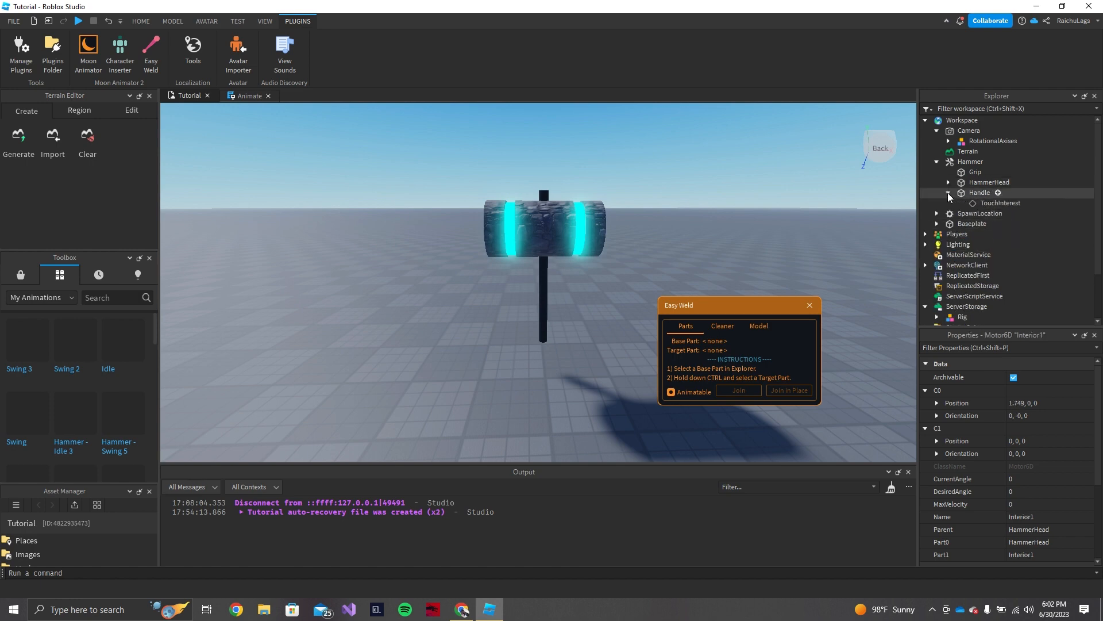
{"action": "right_click_drag", "start_coordinate": [690, 271], "coordinate": [699, 253]}
{"action": "scroll", "coordinate": [699, 252], "scroll_direction": "up", "scroll_amount": 3}
{"action": "scroll", "coordinate": [699, 253], "scroll_direction": "down", "scroll_amount": 2}
{"action": "left_click", "coordinate": [980, 194]}
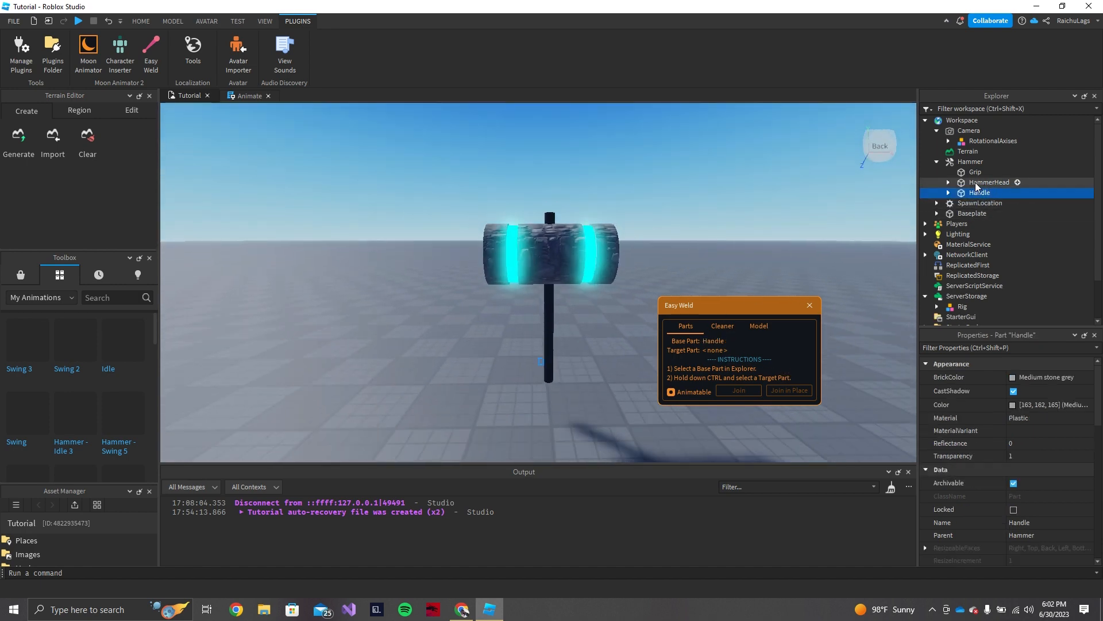
{"action": "left_click", "coordinate": [977, 182], "text": "ctrl"}
{"action": "left_click", "coordinate": [974, 174], "text": "ctrl"}
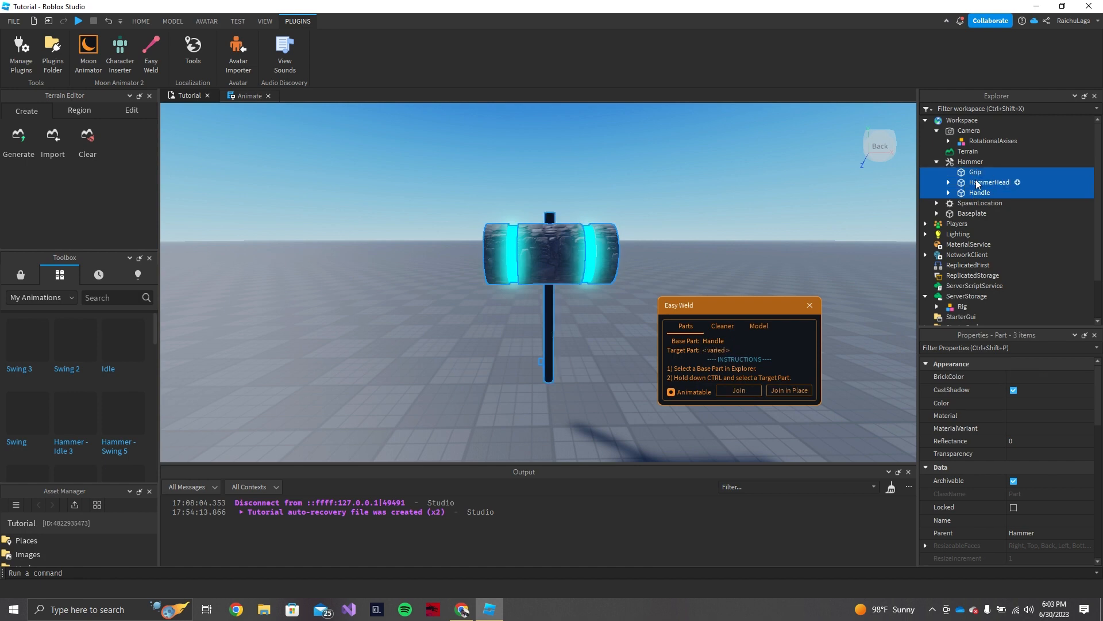
{"action": "left_click", "coordinate": [975, 192]}
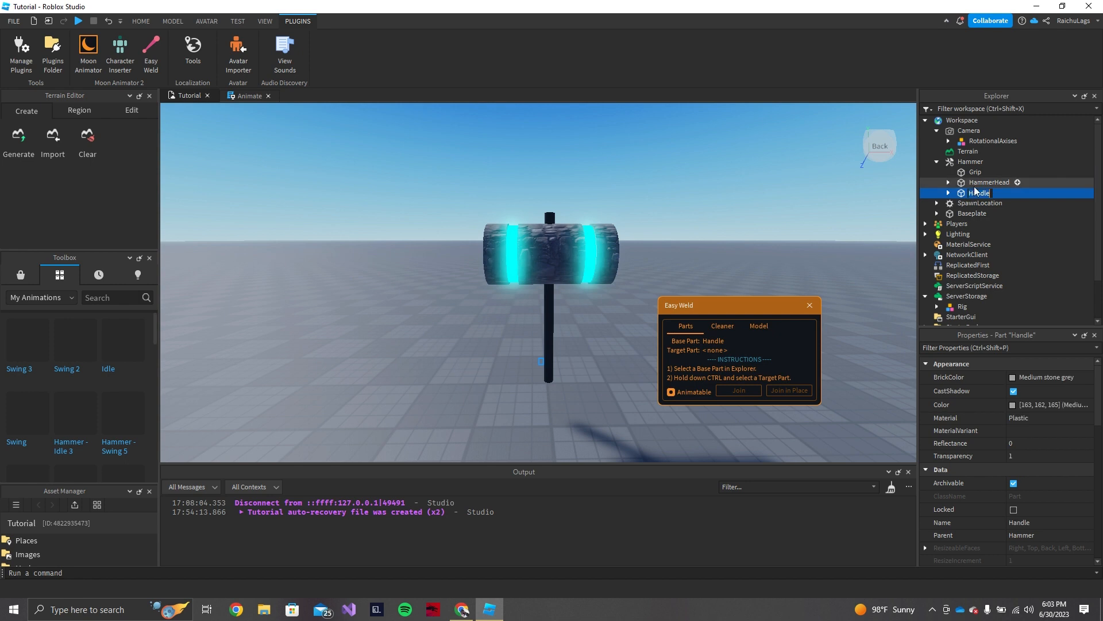
{"action": "left_click", "coordinate": [1005, 193]}
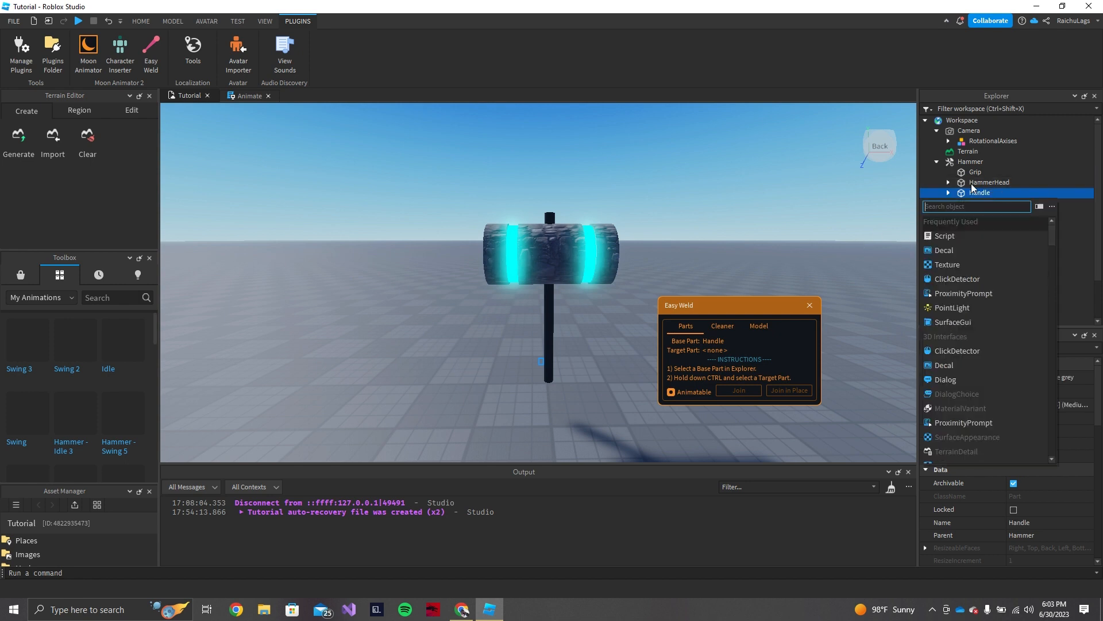
{"action": "left_click", "coordinate": [973, 184]}
Step: Use Easy Weld to join HammerHead and Grip in place to the Handle base part with Animatable enabled, and close Easy Weld
{"action": "left_click", "coordinate": [1004, 195]}
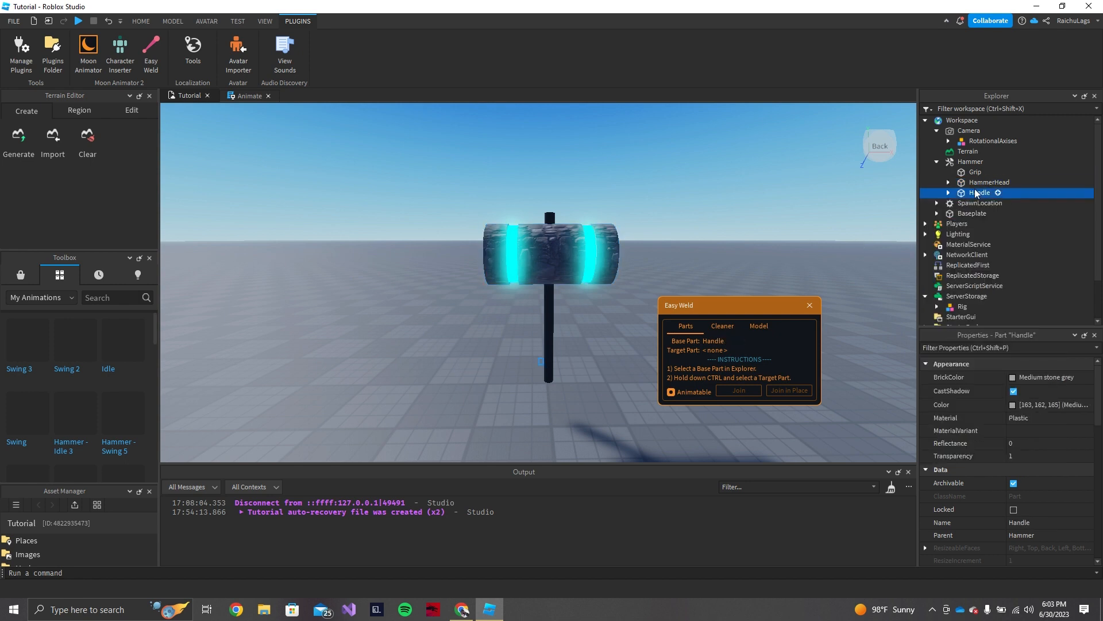
{"action": "left_click", "coordinate": [977, 182], "text": "ctrl"}
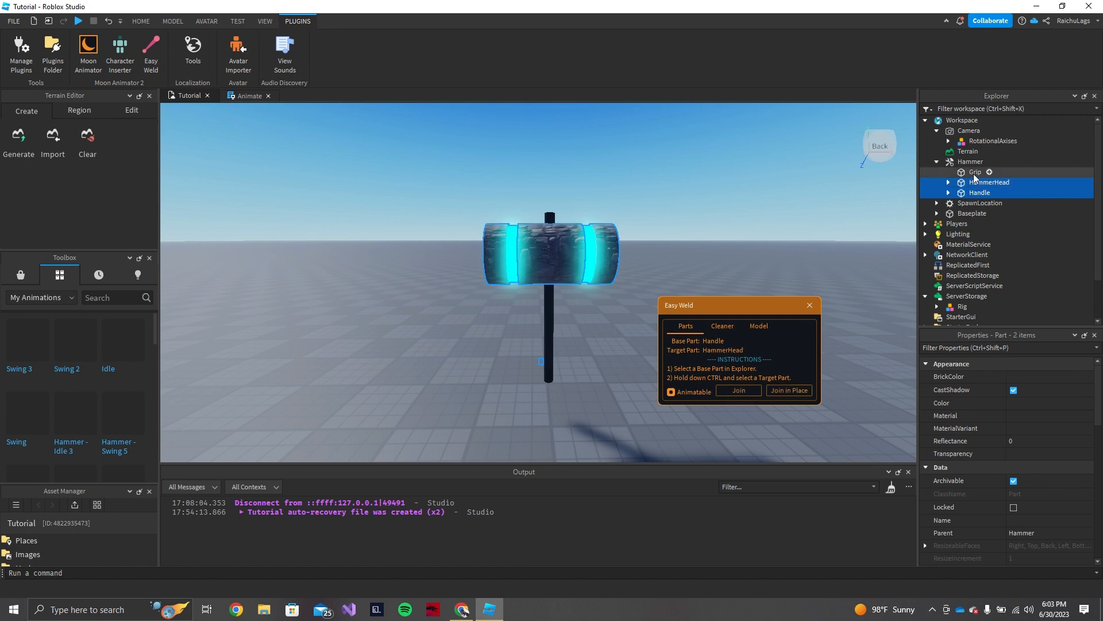
{"action": "left_click", "coordinate": [975, 173], "text": "ctrl"}
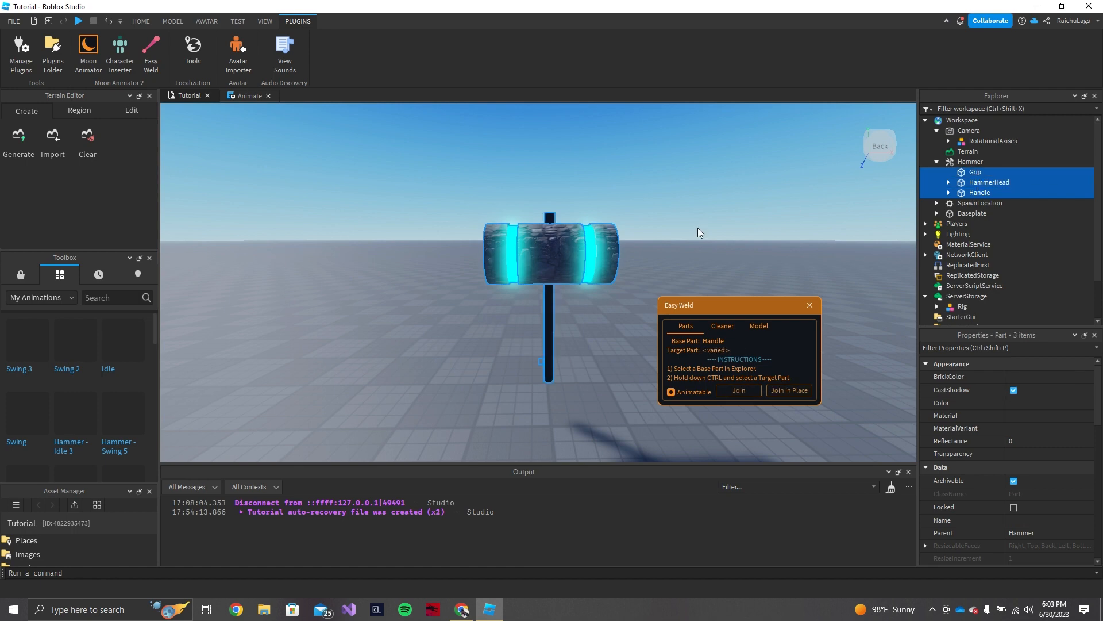
{"action": "key", "text": "w"}
{"action": "right_click_drag", "start_coordinate": [697, 228], "coordinate": [701, 226]}
{"action": "key", "text": "s"}
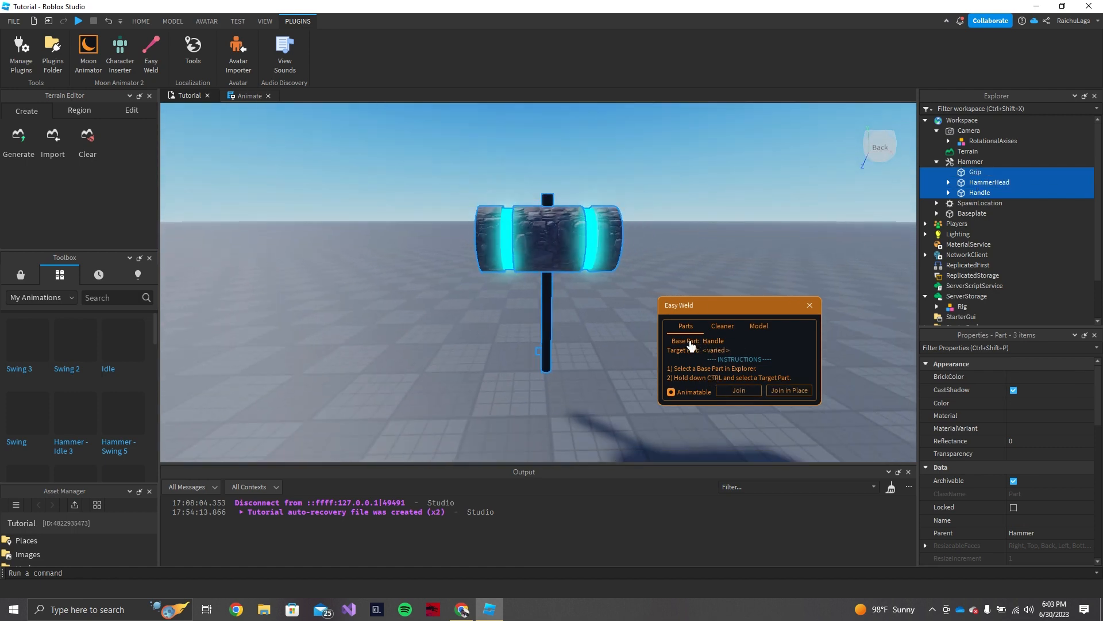
{"action": "left_click", "coordinate": [754, 390]}
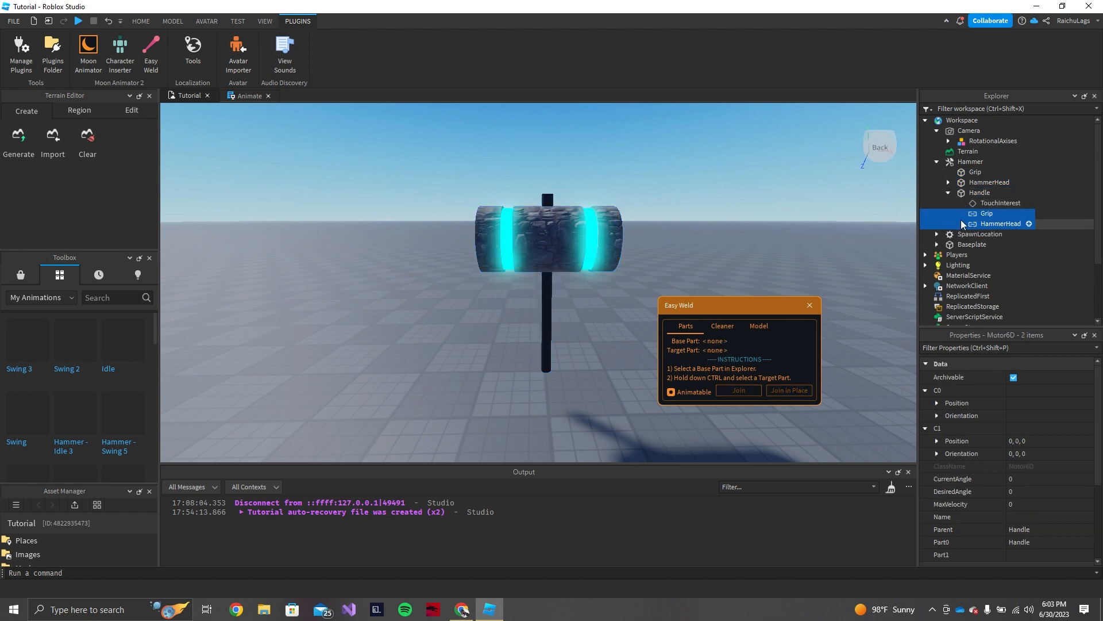
{"action": "right_click_drag", "start_coordinate": [693, 237], "coordinate": [745, 227]}
{"action": "left_click", "coordinate": [948, 193]}
{"action": "left_click", "coordinate": [811, 313]}
Step: Generate an R6 masculine Block Avatar rig with the Rig Builder
{"action": "right_click_drag", "start_coordinate": [684, 268], "coordinate": [684, 269]}
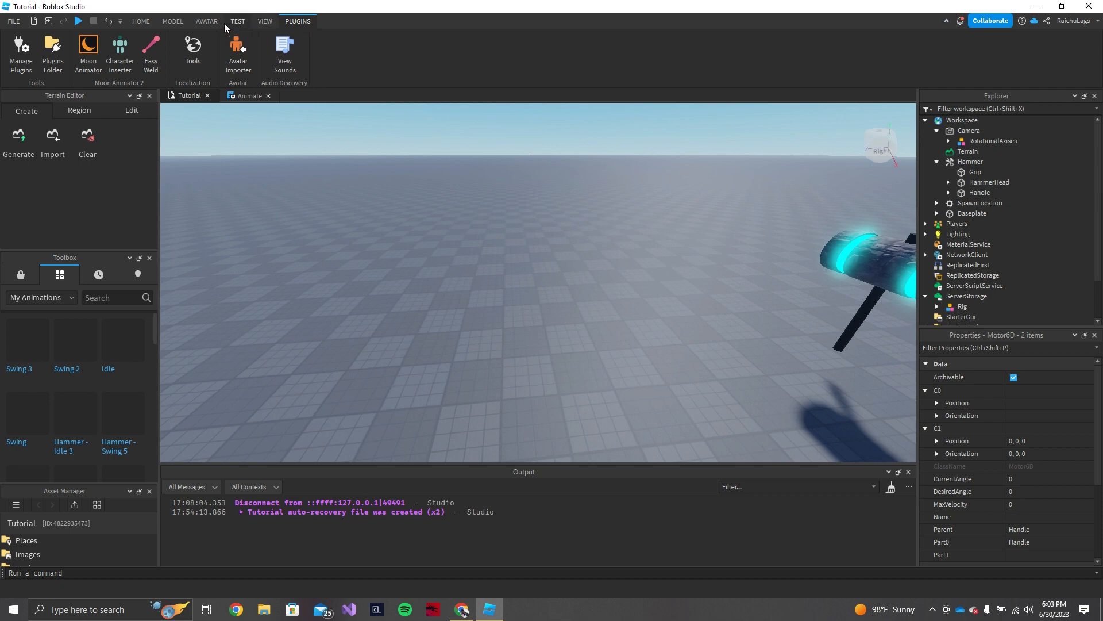
{"action": "left_click", "coordinate": [207, 23]}
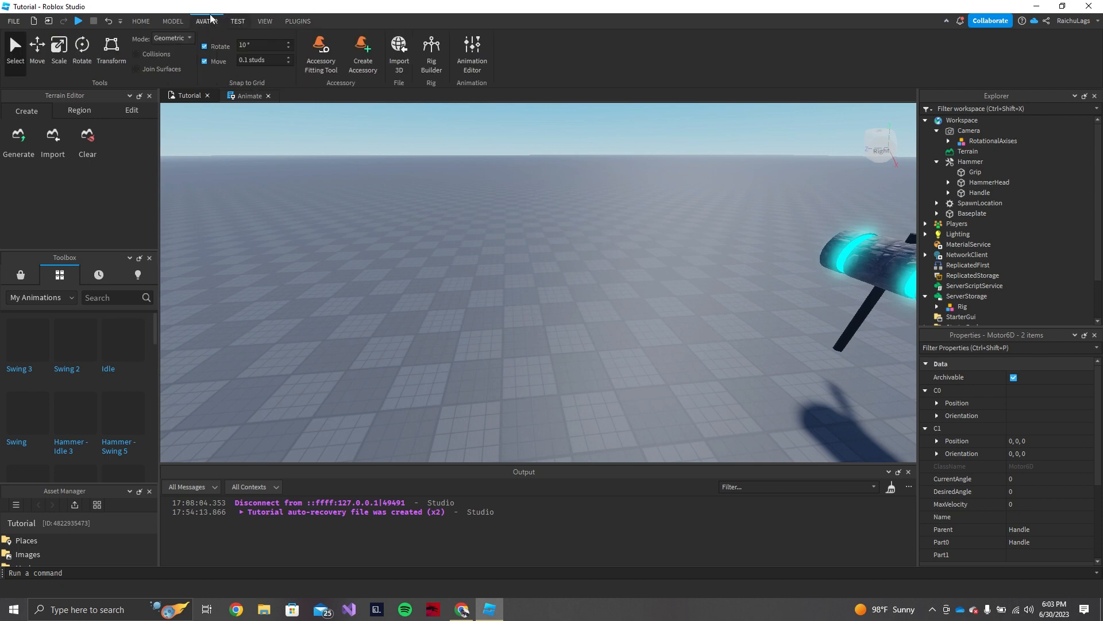
{"action": "left_click", "coordinate": [430, 46]}
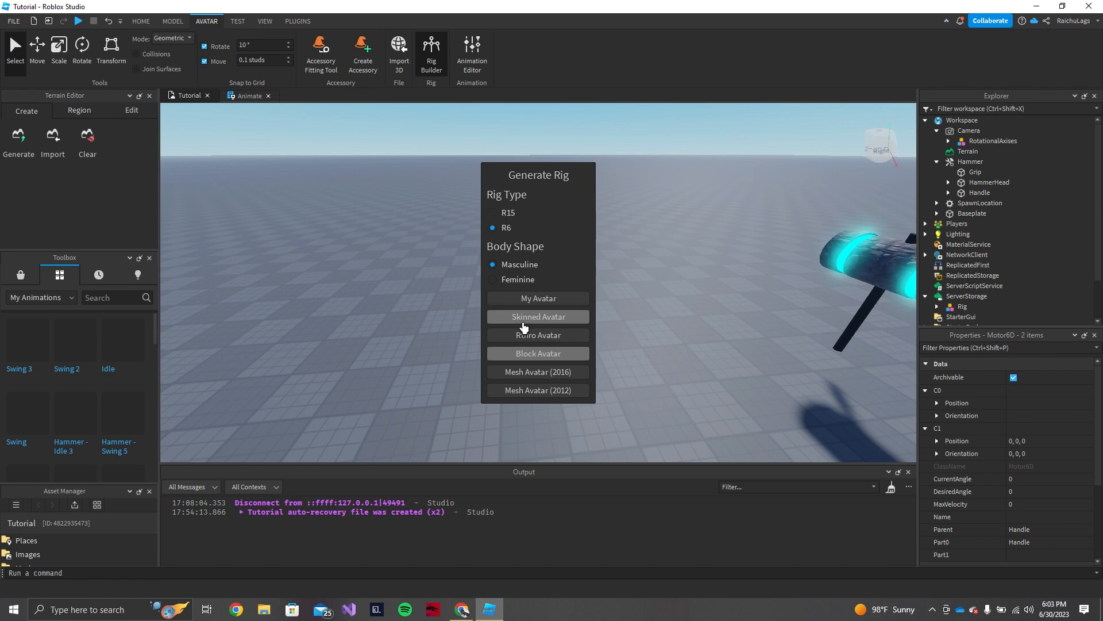
{"action": "left_click", "coordinate": [539, 353]}
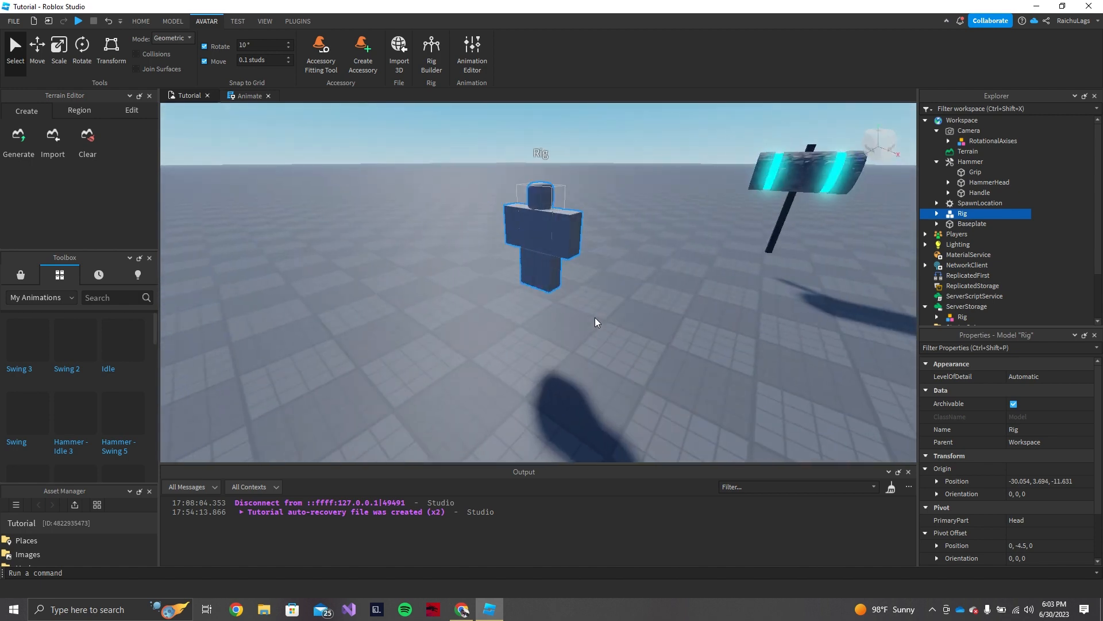
Step: Move the new Rig straight down to the baseplate, to a Y position of about -0.106
{"action": "key", "text": "ctrl+2"}
{"action": "left_click_drag", "start_coordinate": [546, 219], "coordinate": [542, 285]}
{"action": "right_click_drag", "start_coordinate": [557, 303], "coordinate": [556, 304]}
{"action": "key", "text": "a"}
{"action": "key", "text": "s"}
{"action": "left_click_drag", "start_coordinate": [529, 212], "coordinate": [529, 212]}
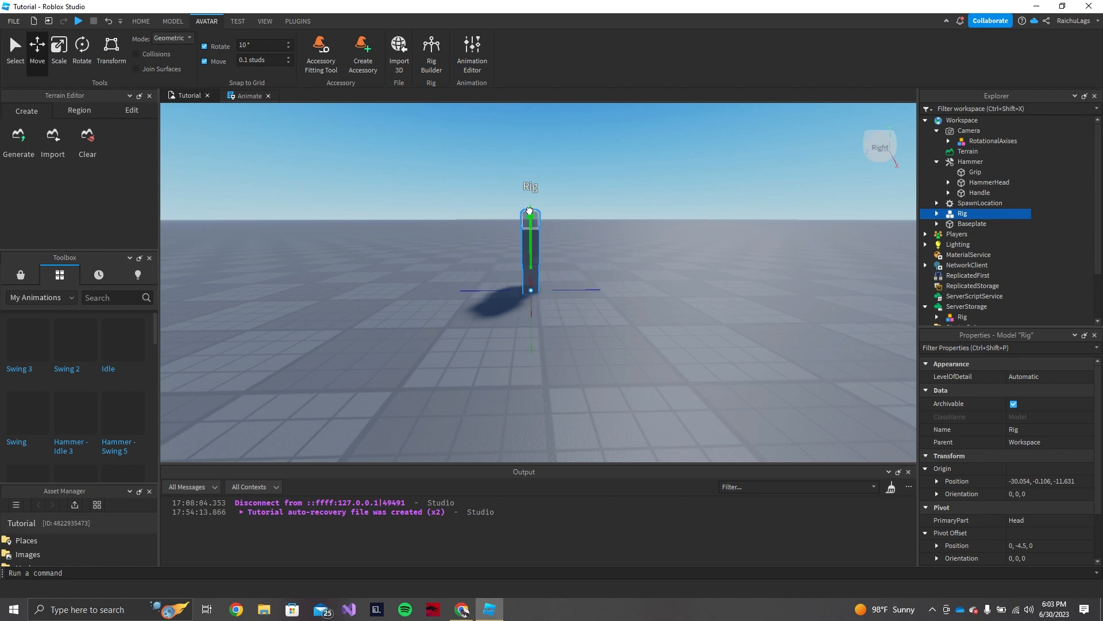
Step: Rotate the Rig about its vertical axis to an orientation of 0, -90, 0
{"action": "key", "text": "a"}
{"action": "key", "text": "ctrl+4"}
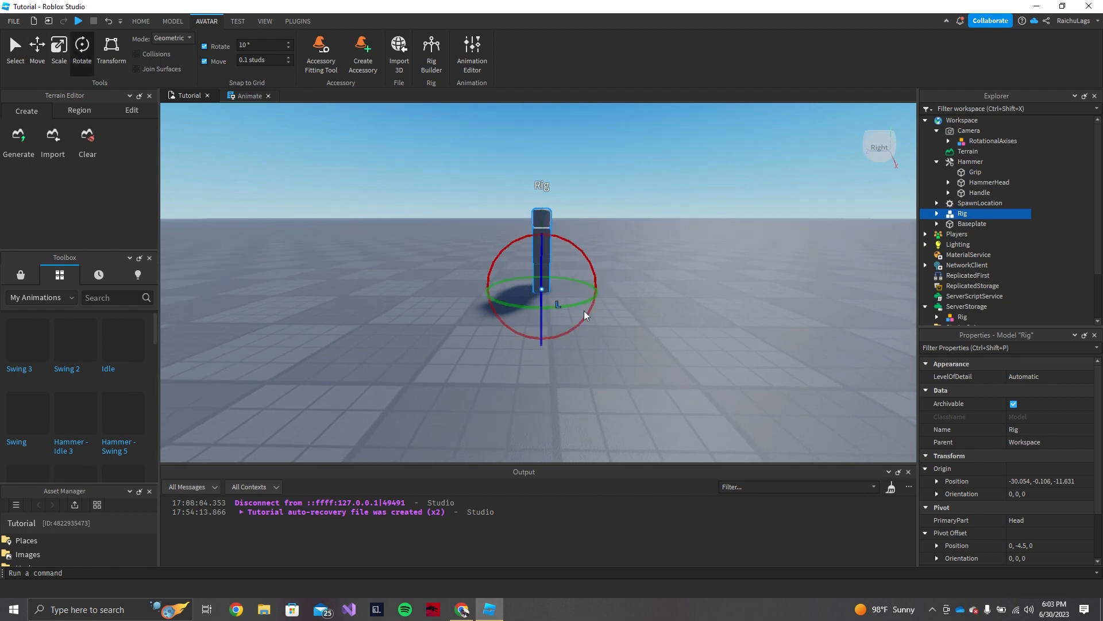
{"action": "left_click_drag", "start_coordinate": [583, 302], "coordinate": [526, 296]}
{"action": "right_click_drag", "start_coordinate": [527, 296], "coordinate": [528, 296]}
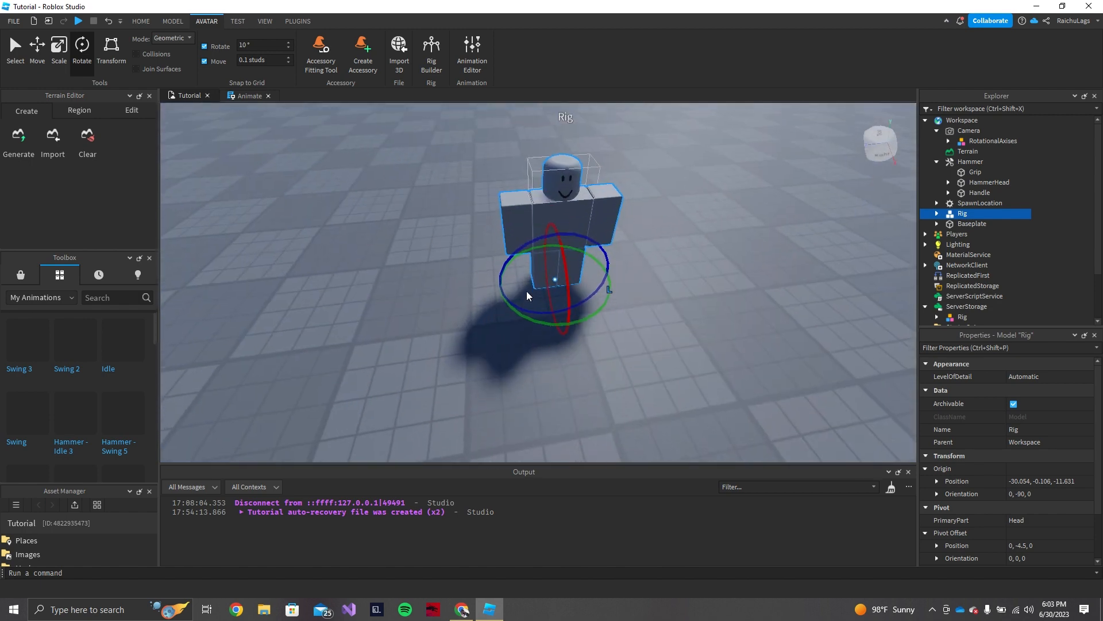
Step: Duplicate the Hammer tool's Grip, HammerHead and Handle and move the copies directly under Workspace
{"action": "left_click", "coordinate": [976, 172]}
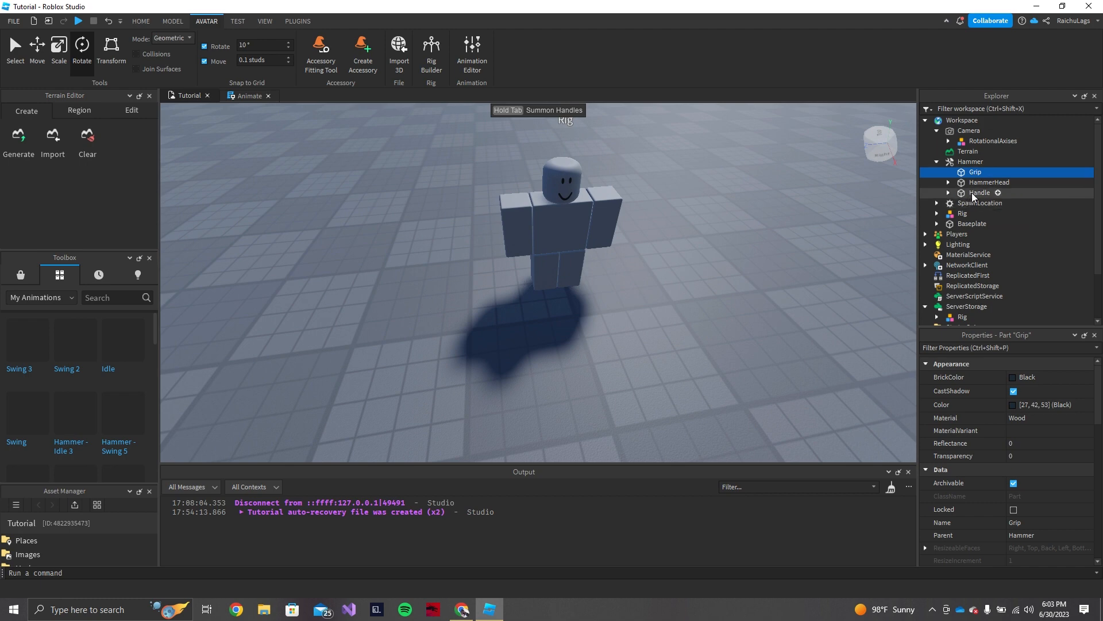
{"action": "left_click", "coordinate": [972, 193], "text": "shift"}
{"action": "key", "text": "ctrl+d"}
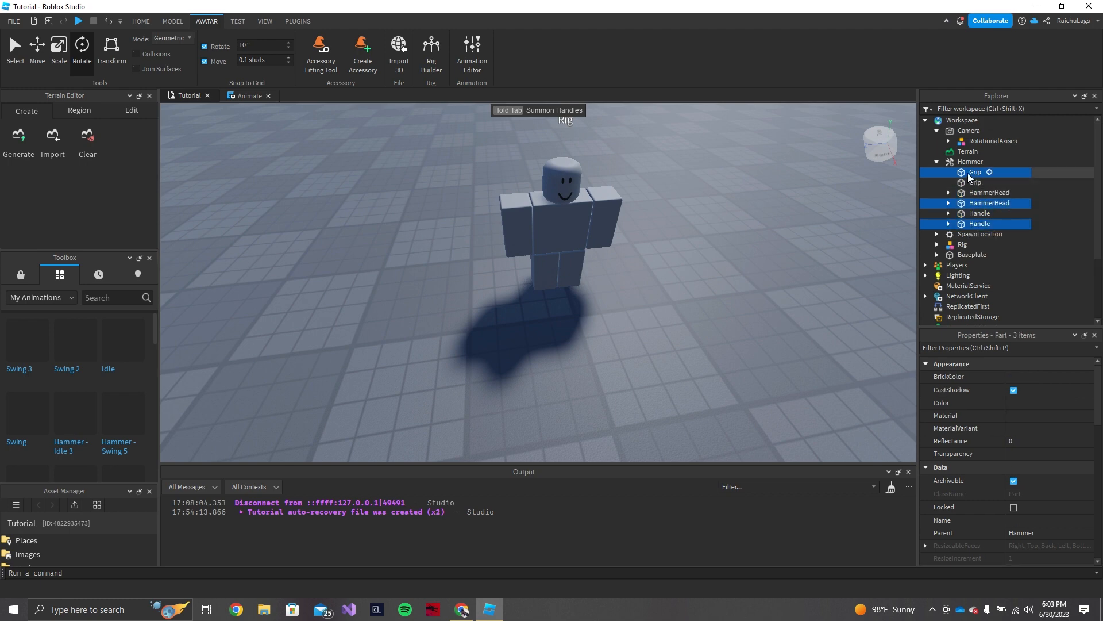
{"action": "left_click_drag", "start_coordinate": [971, 177], "coordinate": [963, 125]}
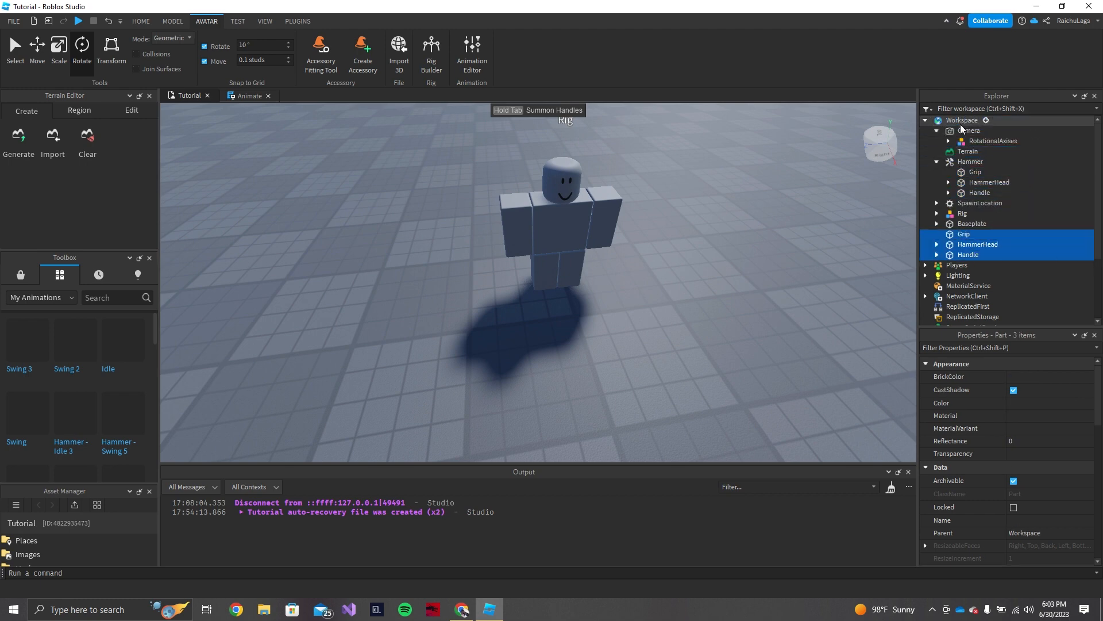
Step: Group the copied hammer parts into a model named Hammer and place it inside the Rig
{"action": "right_click", "coordinate": [962, 236]}
{"action": "left_click", "coordinate": [963, 101]}
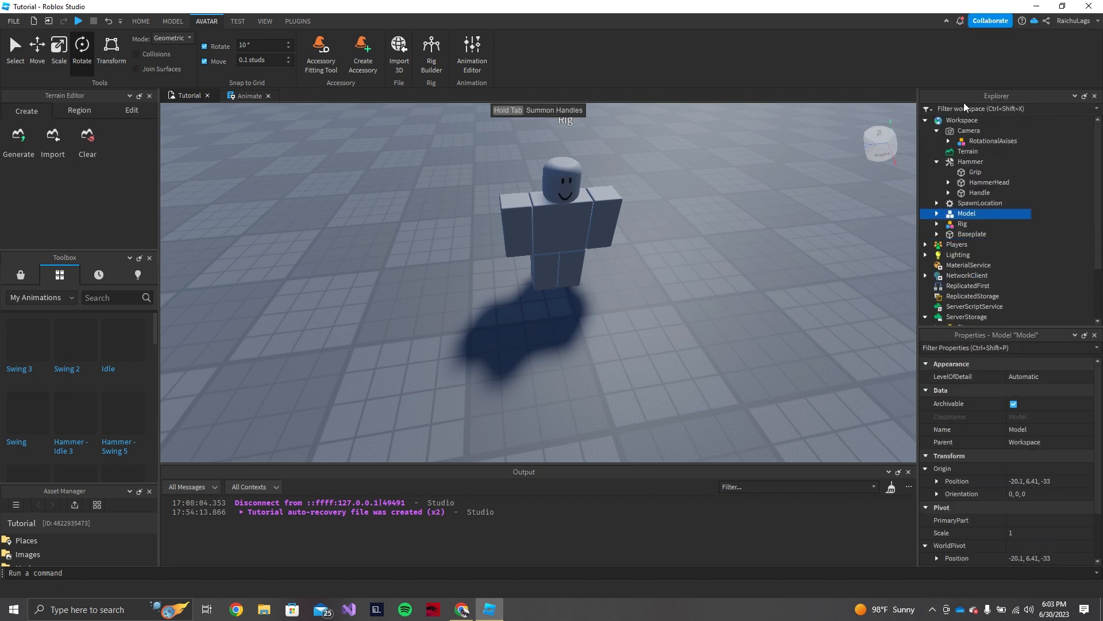
{"action": "double_click", "coordinate": [969, 213]}
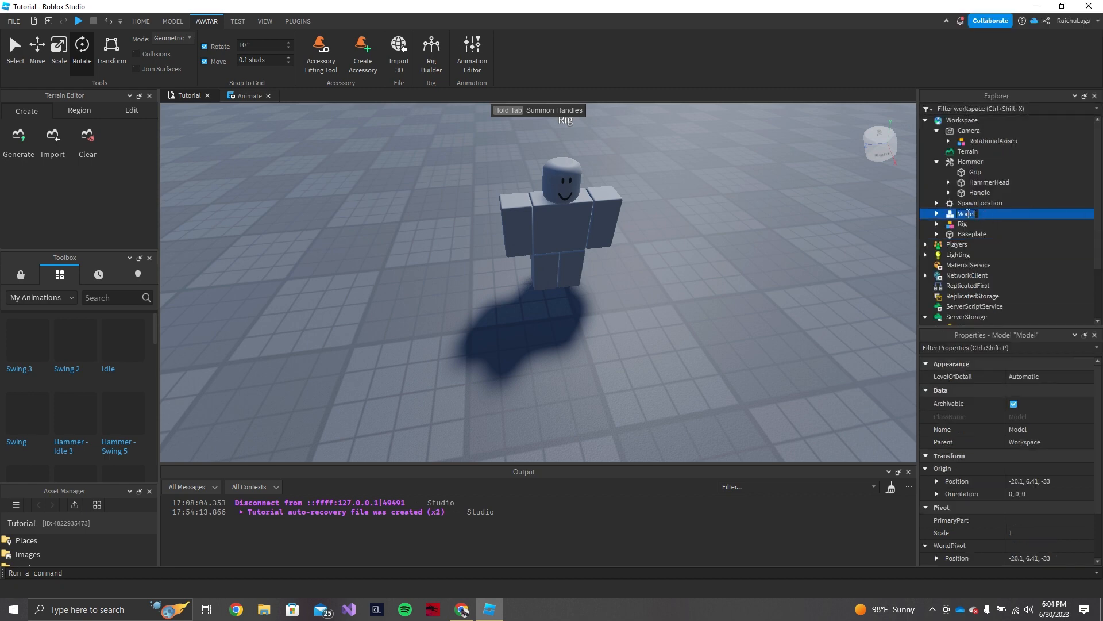
{"action": "type", "text": "M"}
{"action": "key", "text": "Return"}
{"action": "left_click_drag", "start_coordinate": [970, 214], "coordinate": [963, 224]}
{"action": "scroll", "coordinate": [991, 254], "scroll_direction": "down", "scroll_amount": 1}
{"action": "scroll", "coordinate": [992, 250], "scroll_direction": "down", "scroll_amount": 2}
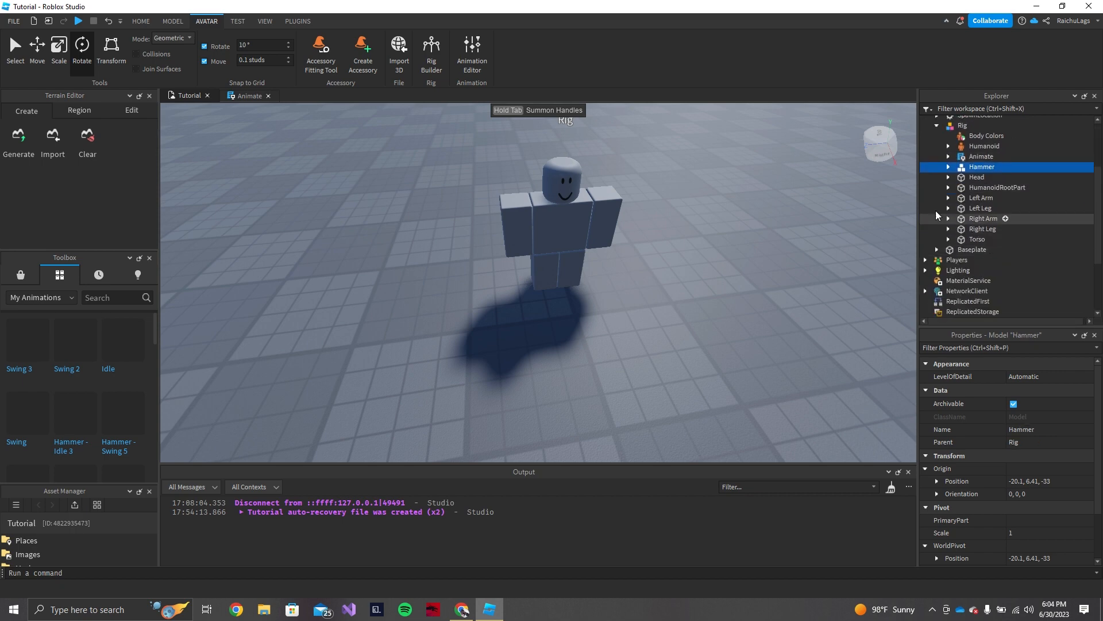
Step: Insert a Motor6D into the Rig's Right Arm
{"action": "right_click_drag", "start_coordinate": [724, 182], "coordinate": [725, 182]}
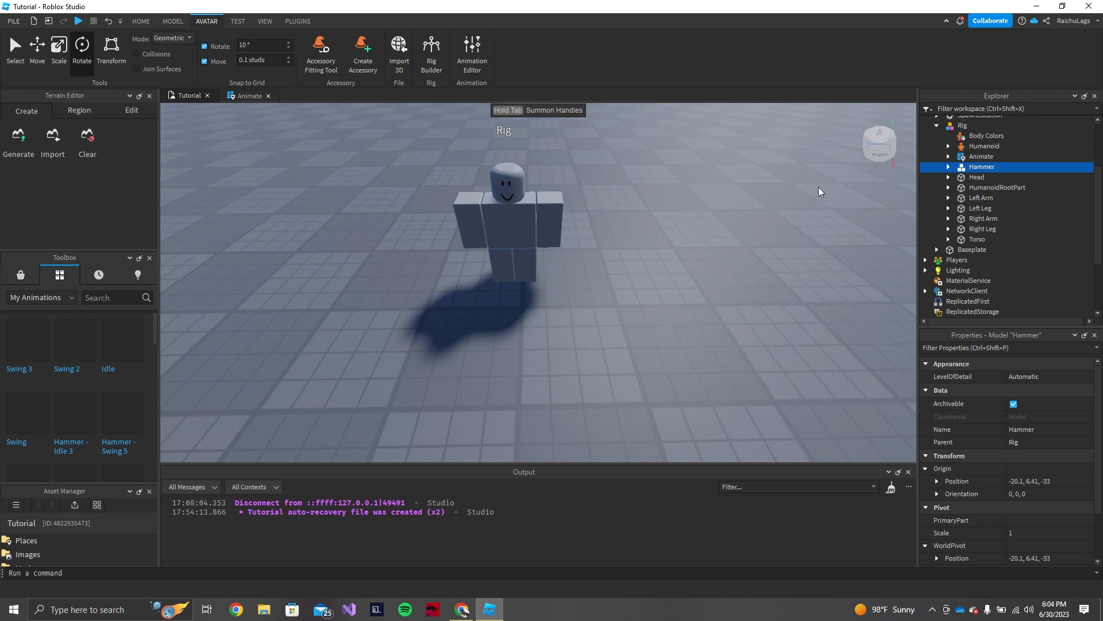
{"action": "right_click_drag", "start_coordinate": [819, 188], "coordinate": [820, 192]}
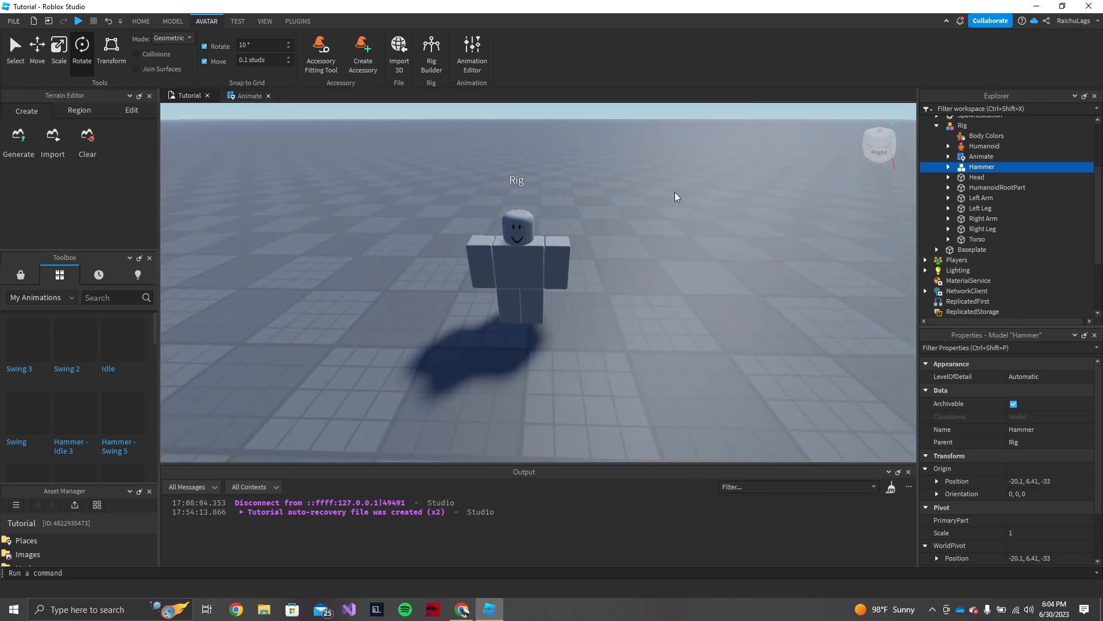
{"action": "right_click_drag", "start_coordinate": [666, 205], "coordinate": [666, 205]}
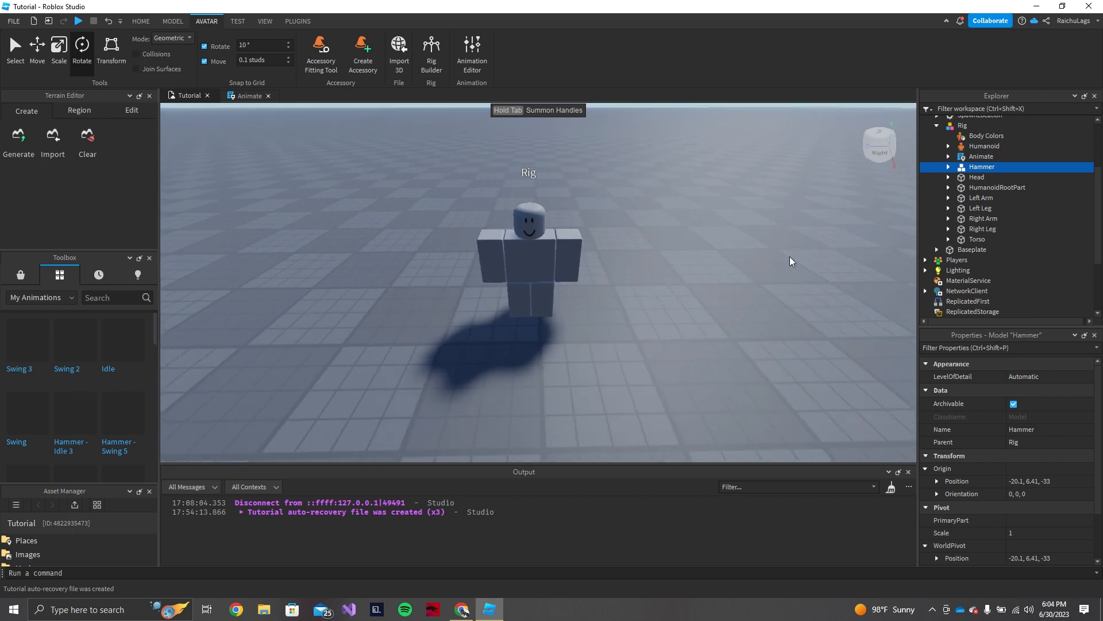
{"action": "left_click", "coordinate": [948, 229]}
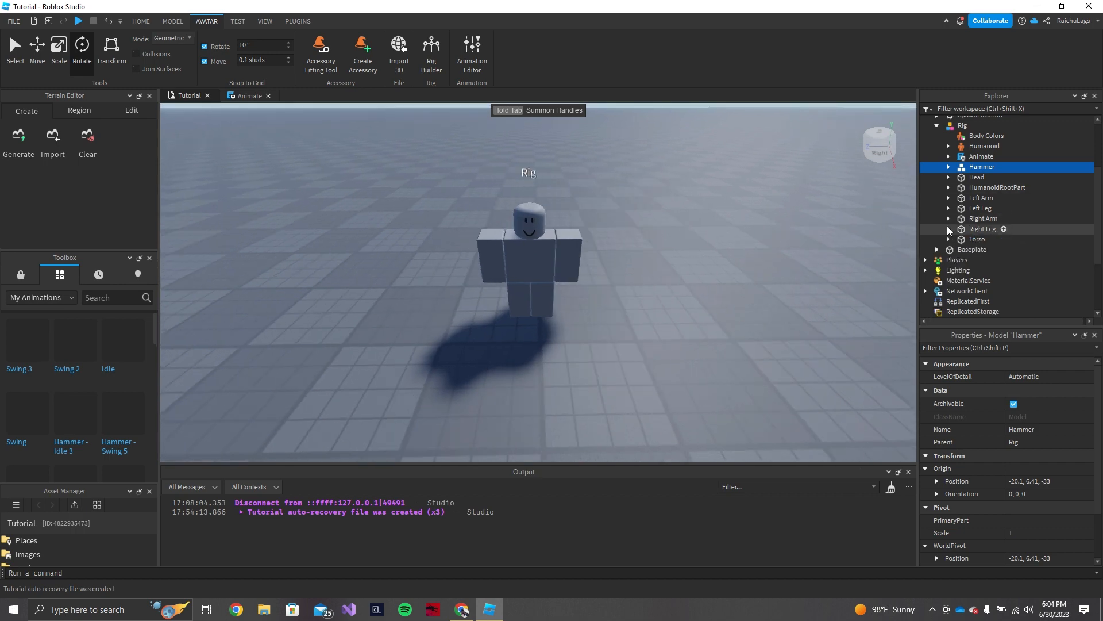
{"action": "left_click", "coordinate": [948, 219]}
{"action": "left_click", "coordinate": [1004, 219]}
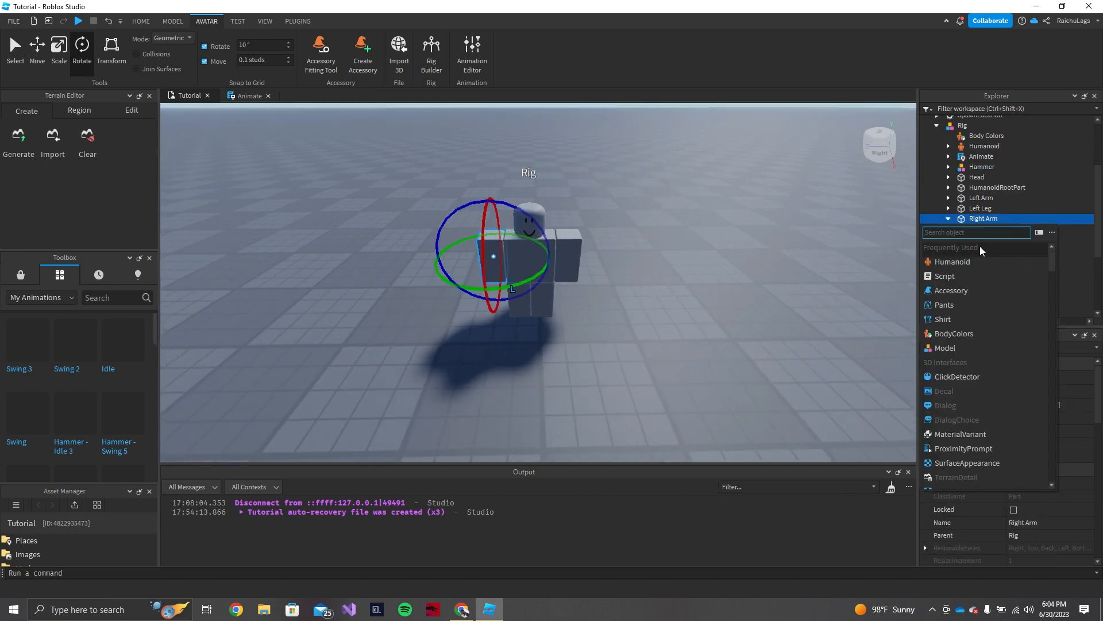
{"action": "type", "text": "moto"}
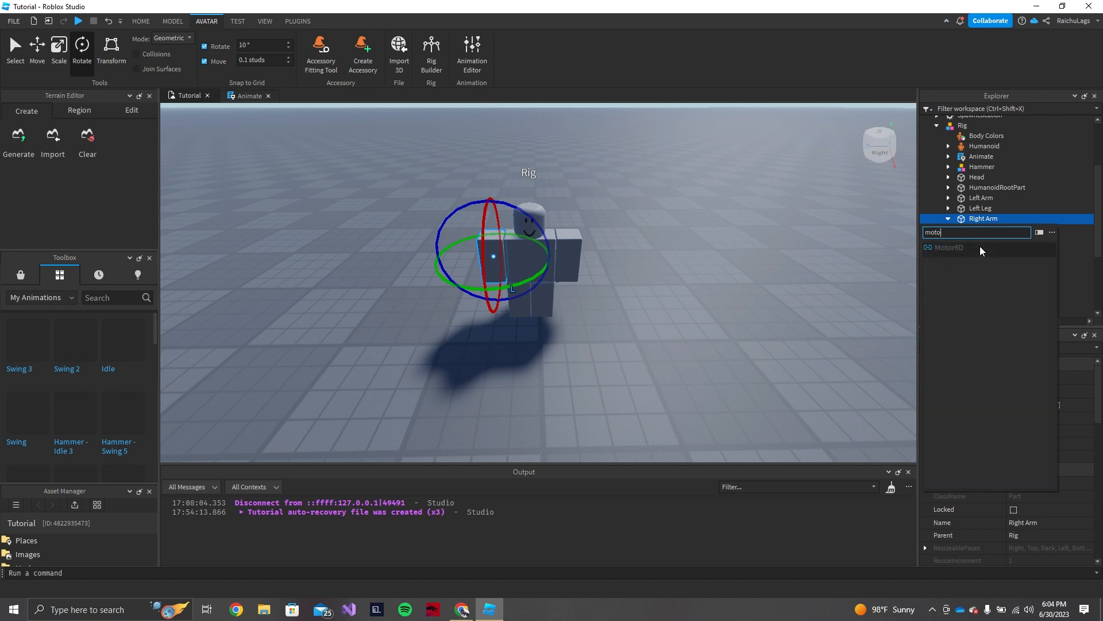
{"action": "left_click", "coordinate": [980, 248]}
{"action": "left_click", "coordinate": [983, 248]}
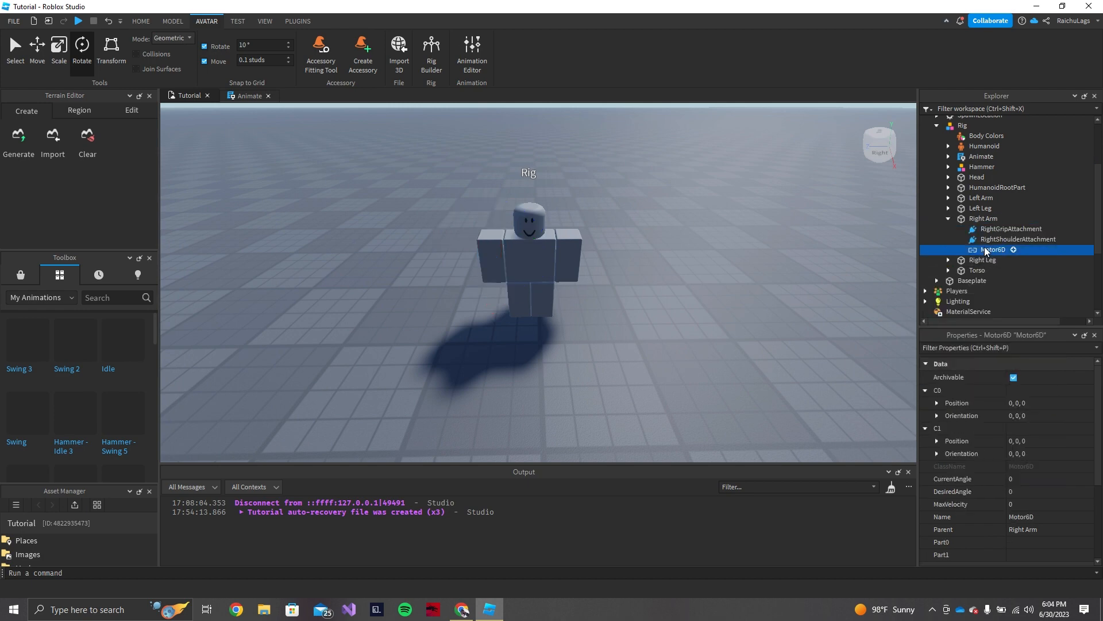
Step: Set the Right Arm Motor6D's Part0 to Right Arm and Part1 to the Handle of the Rig's Hammer model
{"action": "left_click", "coordinate": [1046, 542]}
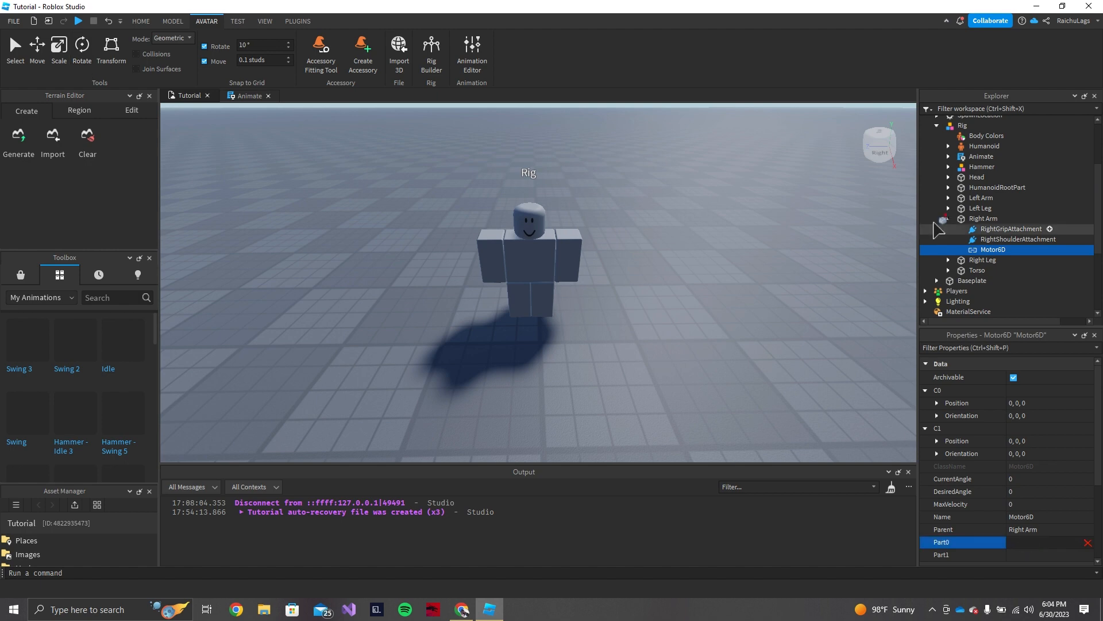
{"action": "left_click", "coordinate": [979, 222]}
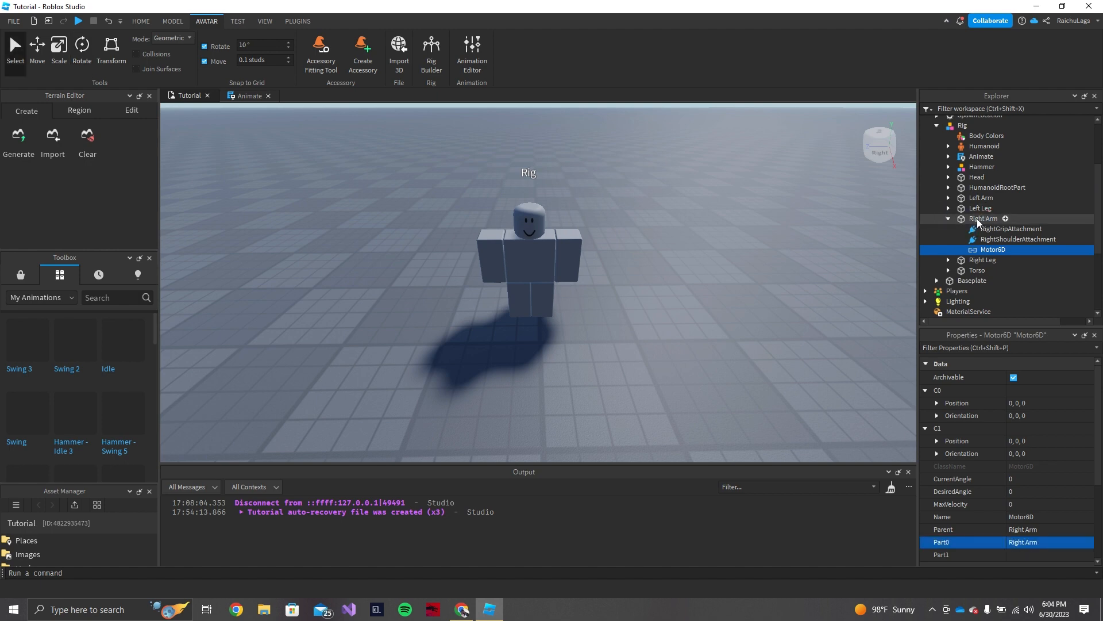
{"action": "left_click", "coordinate": [1020, 555]}
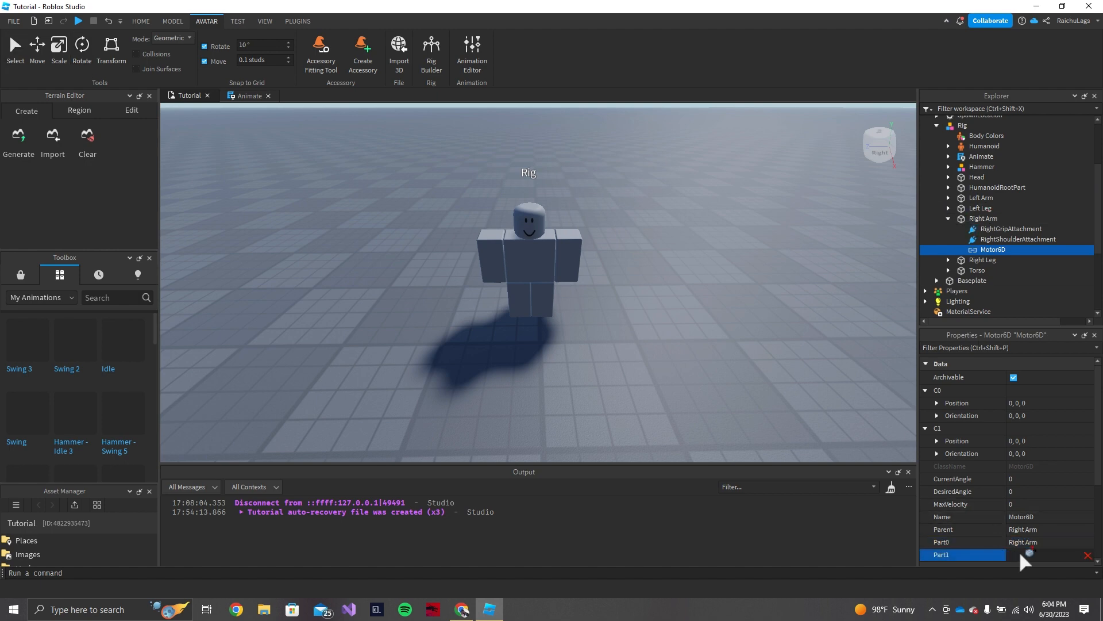
{"action": "left_click", "coordinate": [949, 166]}
{"action": "left_click", "coordinate": [990, 198]}
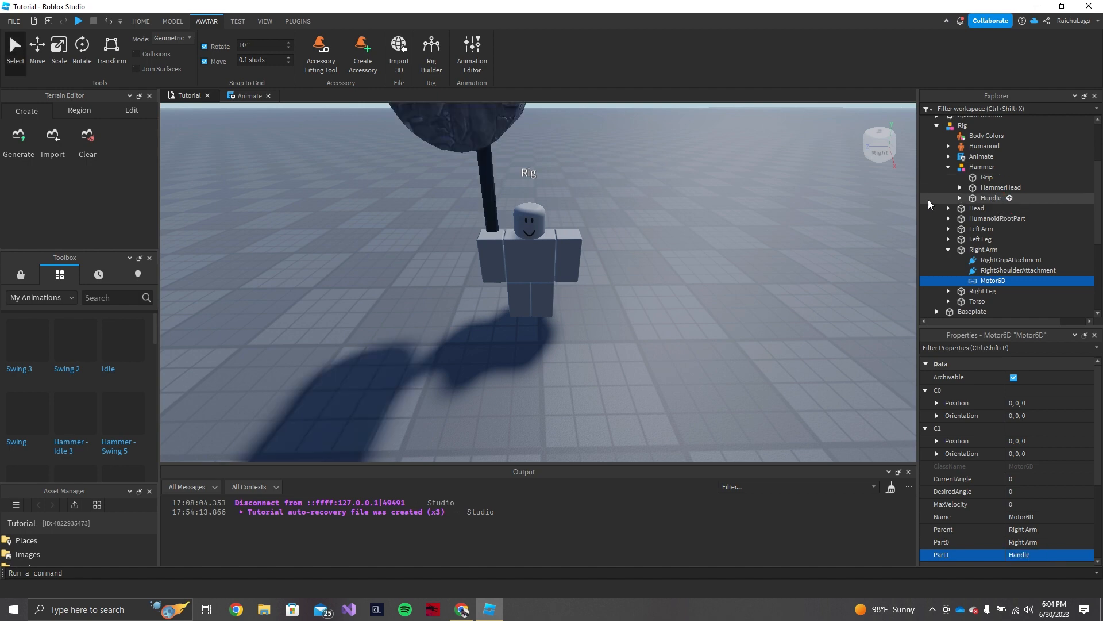
Step: Open the Moon Animator plugin window with the Rig and its hammer in view
{"action": "right_click_drag", "start_coordinate": [670, 174], "coordinate": [670, 173]}
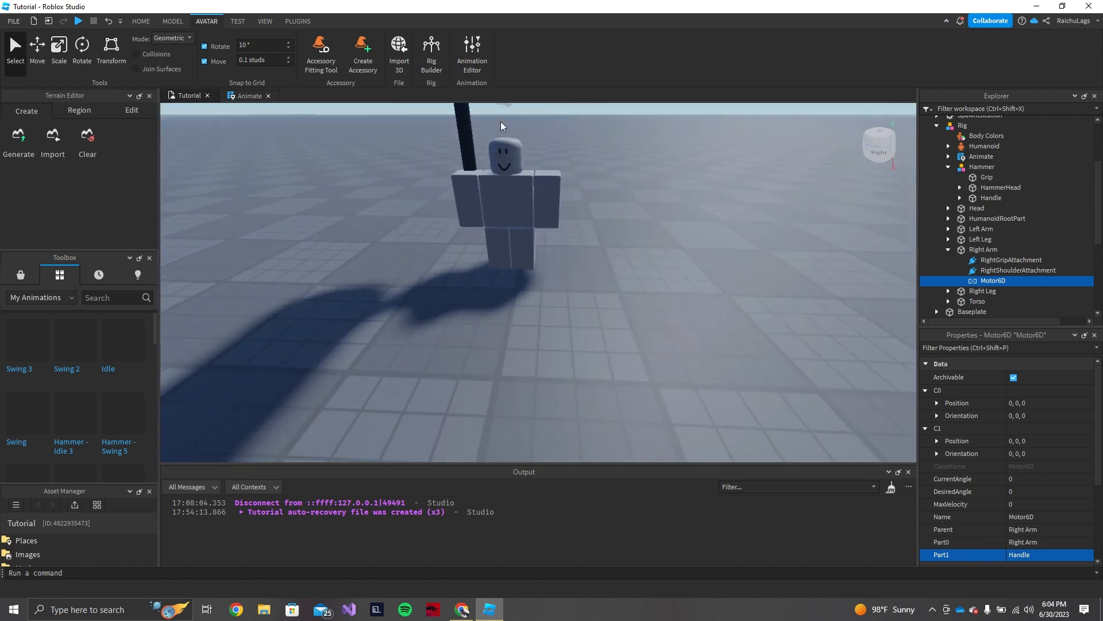
{"action": "left_click", "coordinate": [296, 21]}
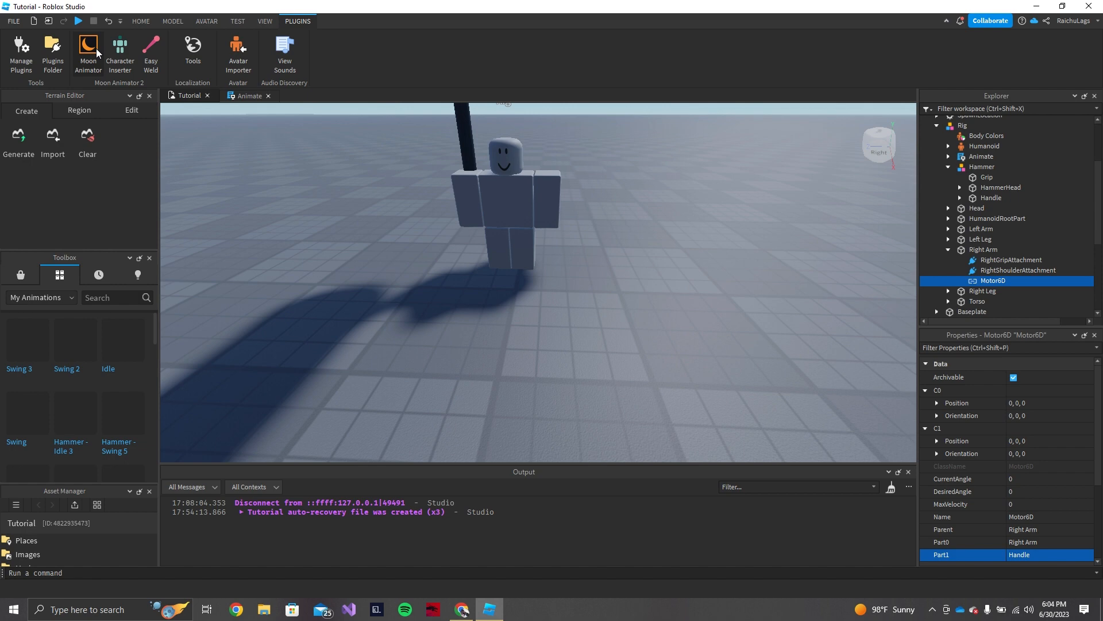
{"action": "right_click_drag", "start_coordinate": [404, 182], "coordinate": [418, 185]}
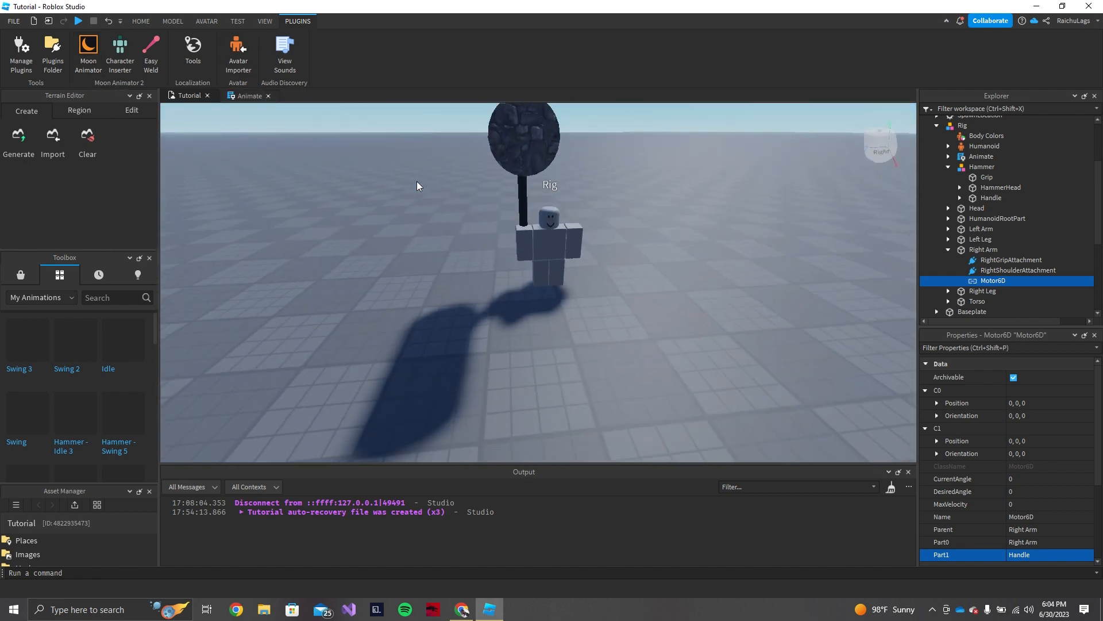
{"action": "left_click", "coordinate": [89, 49]}
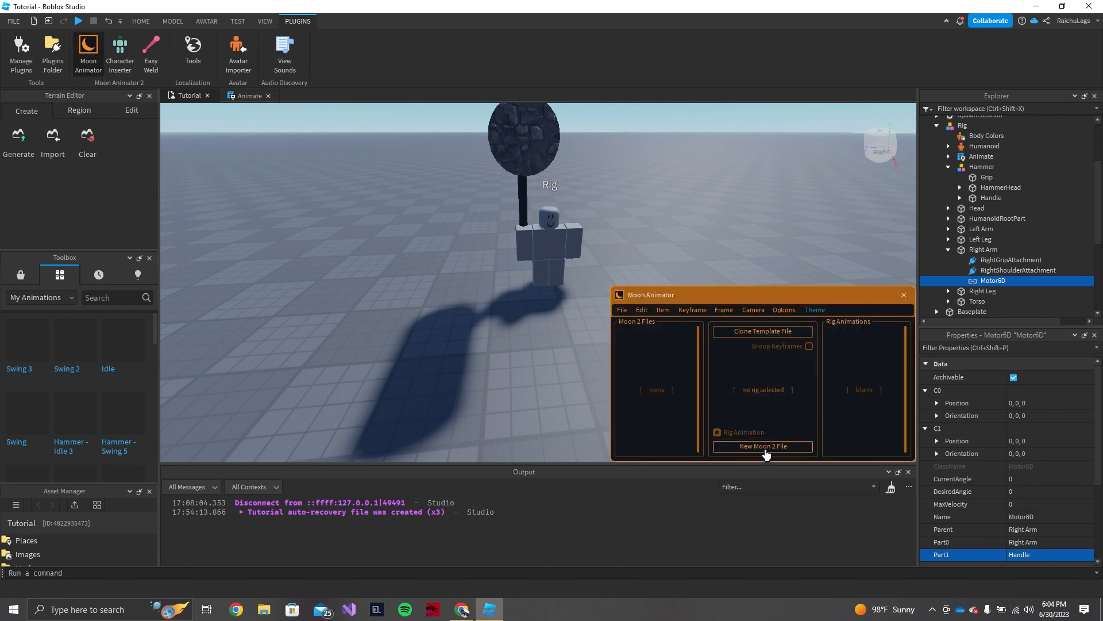
{"action": "right_click_drag", "start_coordinate": [647, 224], "coordinate": [648, 223]}
{"action": "key", "text": "w"}
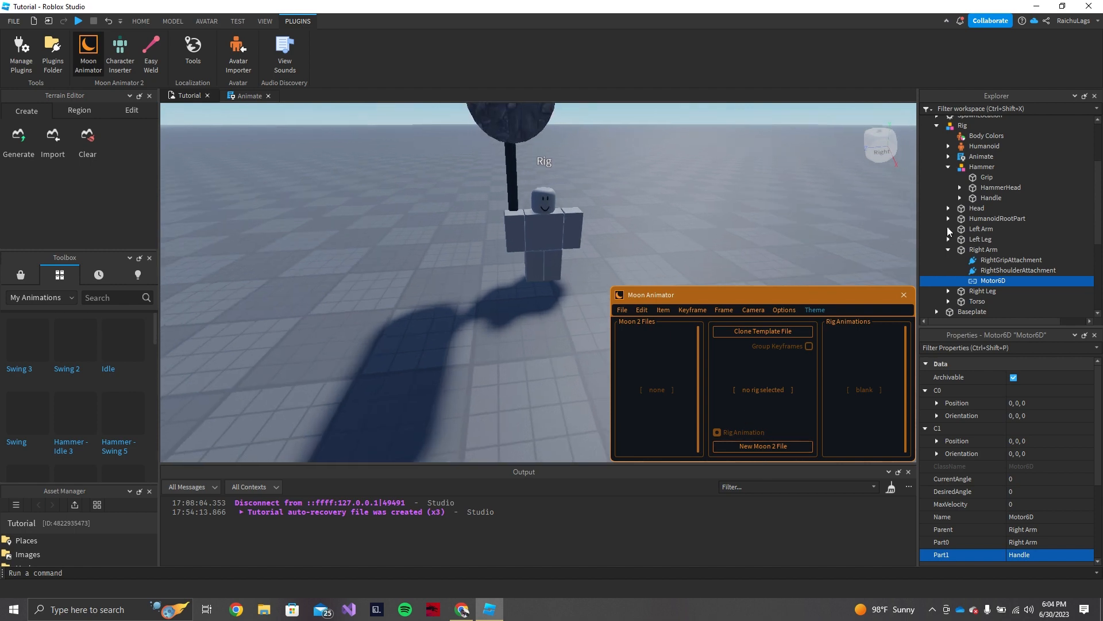
Step: Set the Rig model's PrimaryPart to HumanoidRootPart
{"action": "left_click", "coordinate": [963, 126]}
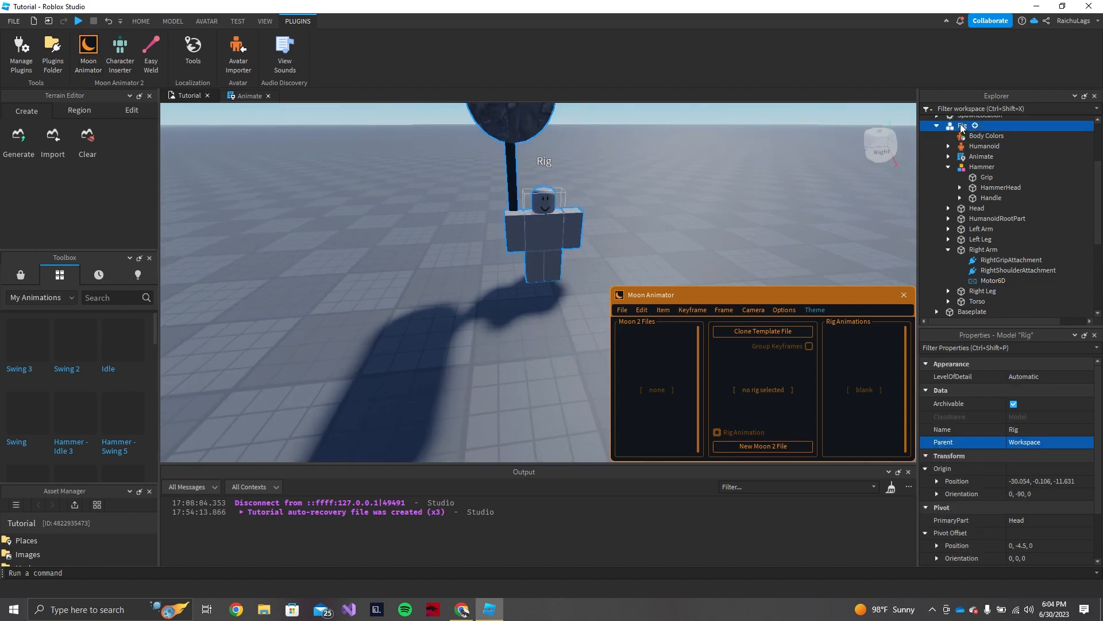
{"action": "scroll", "coordinate": [1026, 457], "scroll_direction": "down", "scroll_amount": 2}
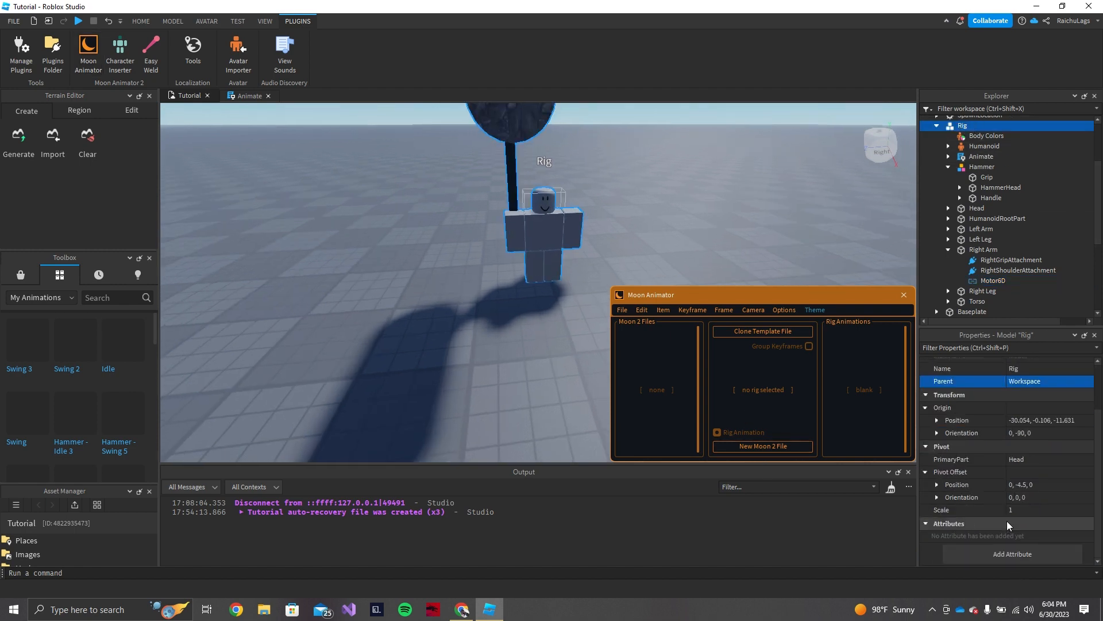
{"action": "left_click", "coordinate": [1026, 459]}
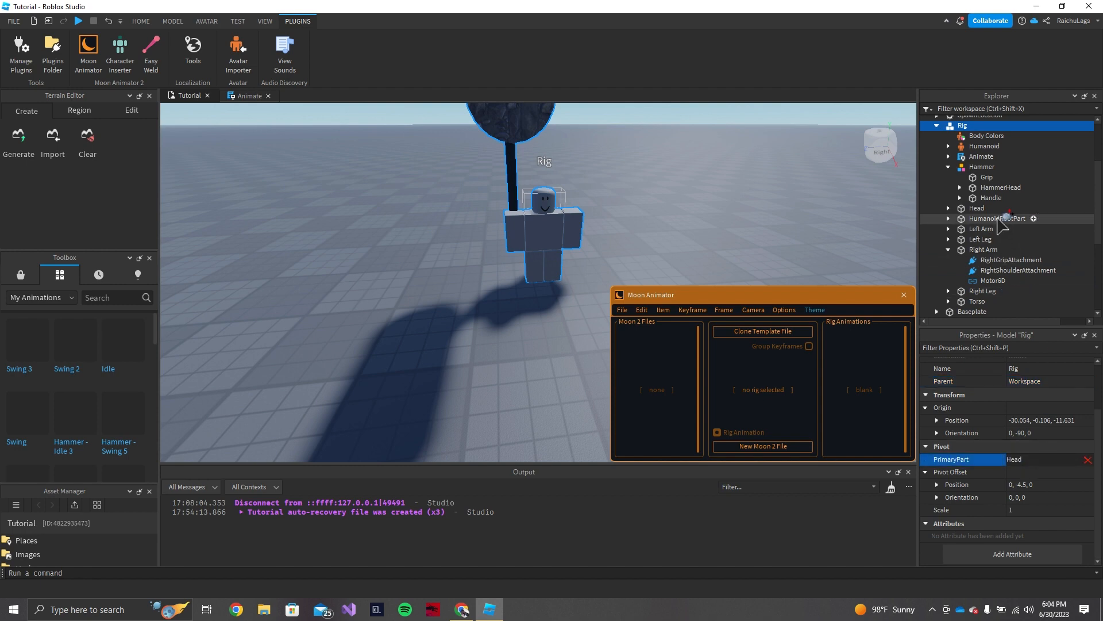
{"action": "left_click", "coordinate": [998, 219]}
Step: Create a new rig animation for the Rig in Moon Animator
{"action": "right_click_drag", "start_coordinate": [770, 202], "coordinate": [770, 201]}
{"action": "left_click", "coordinate": [770, 201]}
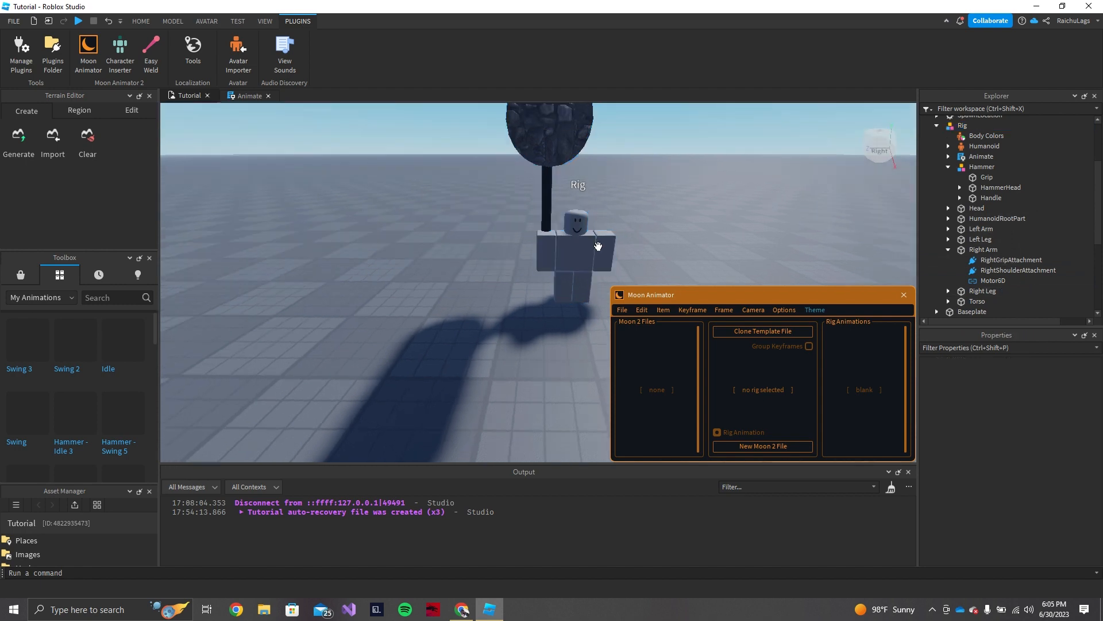
{"action": "left_click", "coordinate": [595, 247]}
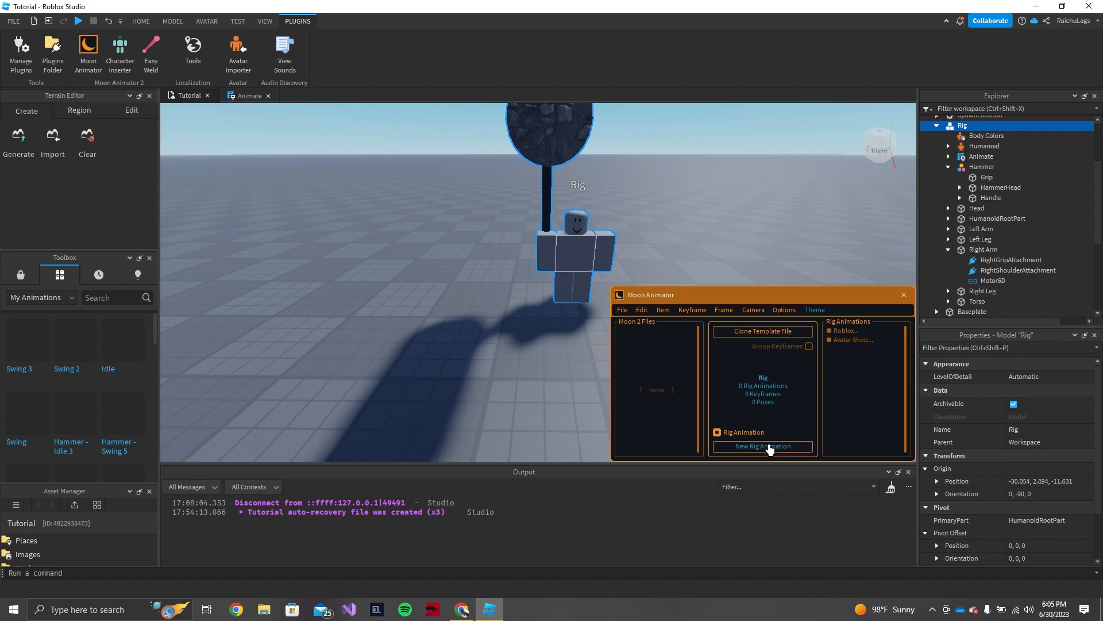
{"action": "left_click", "coordinate": [763, 446]}
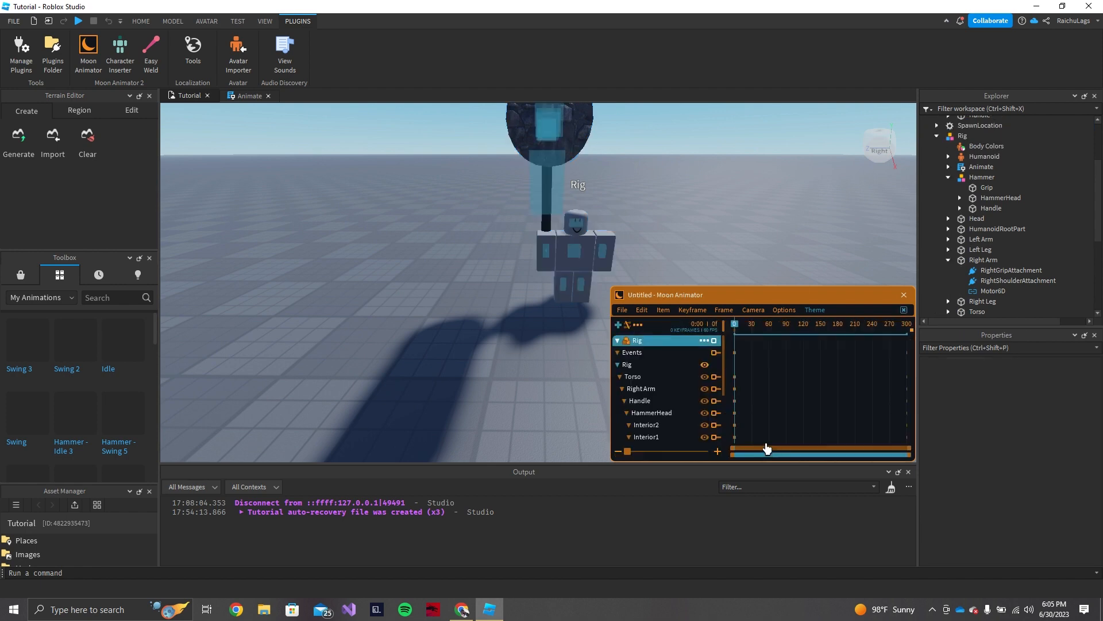
Step: Rotate the hammer's Handle about 72 degrees at frame 0 so the hammer points forward from the Rig's right arm
{"action": "key", "text": "s"}
{"action": "right_click_drag", "start_coordinate": [670, 191], "coordinate": [652, 196]}
{"action": "key", "text": "w"}
{"action": "key", "text": "s"}
{"action": "key", "text": "w"}
{"action": "key", "text": "s"}
{"action": "left_click", "coordinate": [637, 408]}
{"action": "key", "text": "a"}
{"action": "key", "text": "a"}
{"action": "key", "text": "d"}
{"action": "key", "text": "s"}
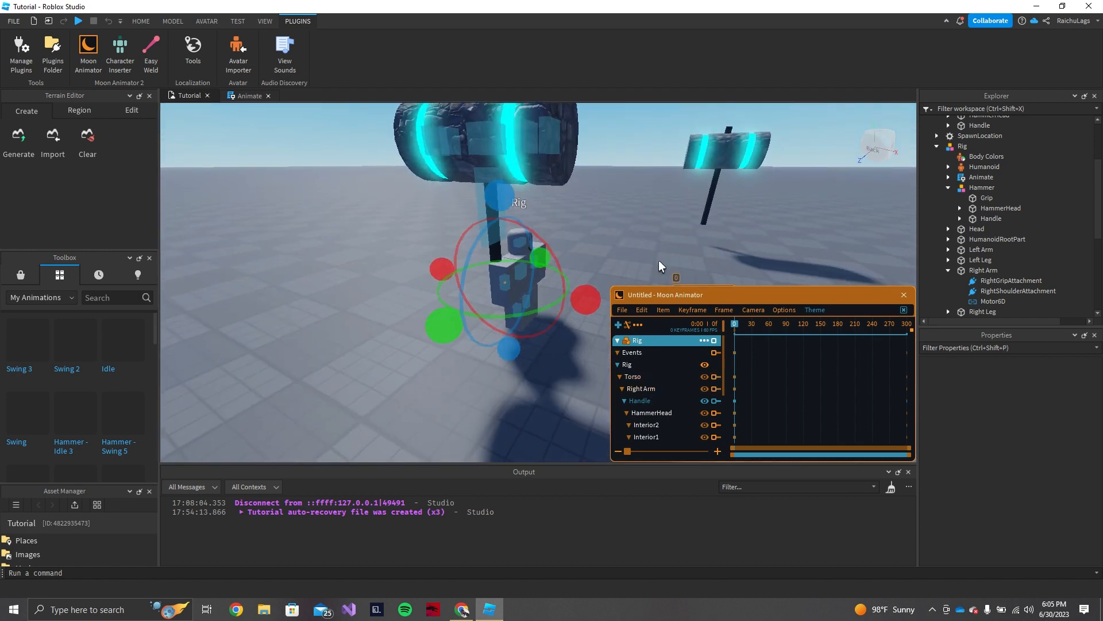
{"action": "key", "text": "a"}
{"action": "right_click_drag", "start_coordinate": [669, 241], "coordinate": [668, 241]}
{"action": "key", "text": "s"}
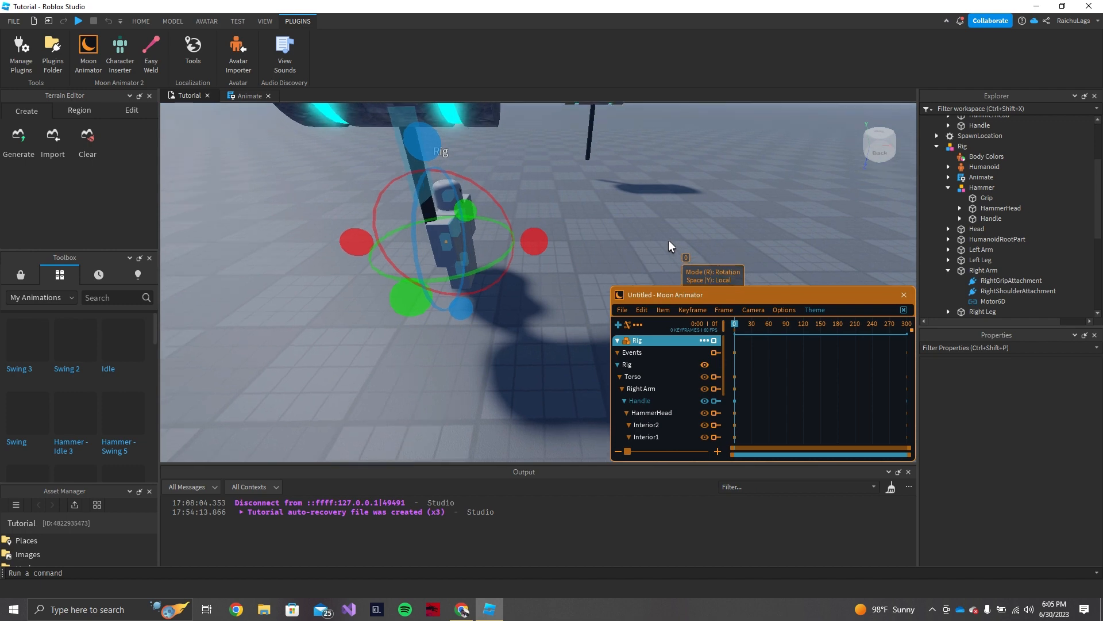
{"action": "right_click_drag", "start_coordinate": [576, 230], "coordinate": [576, 230]}
{"action": "key", "text": "s"}
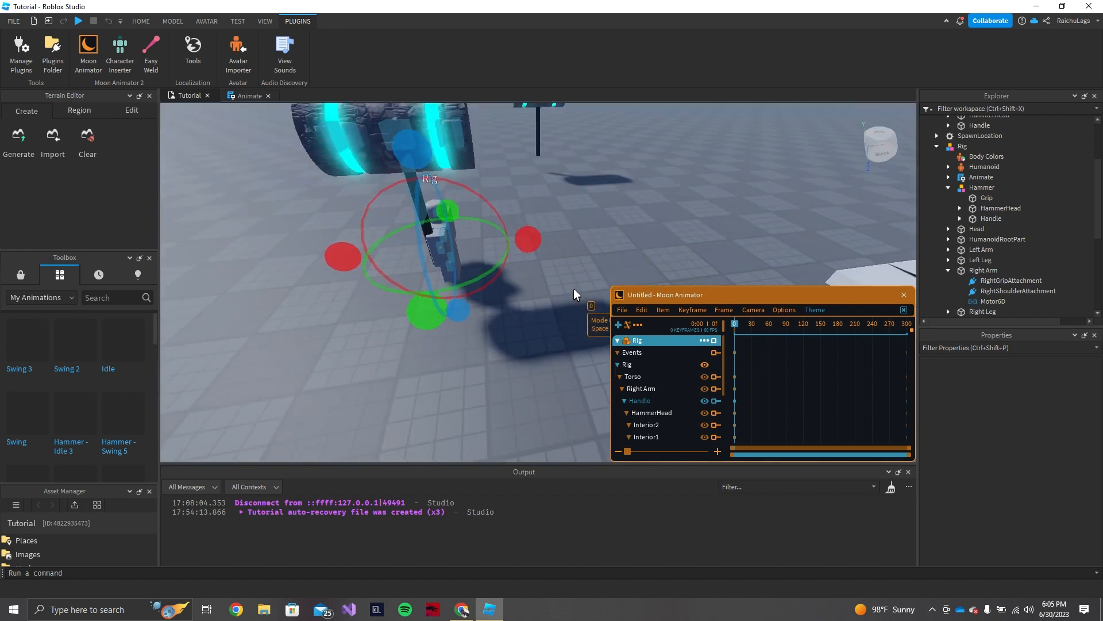
{"action": "right_click_drag", "start_coordinate": [574, 288], "coordinate": [573, 288]}
{"action": "key", "text": "d"}
{"action": "left_click_drag", "start_coordinate": [529, 289], "coordinate": [530, 461]}
{"action": "scroll", "coordinate": [520, 395], "scroll_direction": "up", "scroll_amount": 5}
{"action": "scroll", "coordinate": [520, 396], "scroll_direction": "down", "scroll_amount": 3}
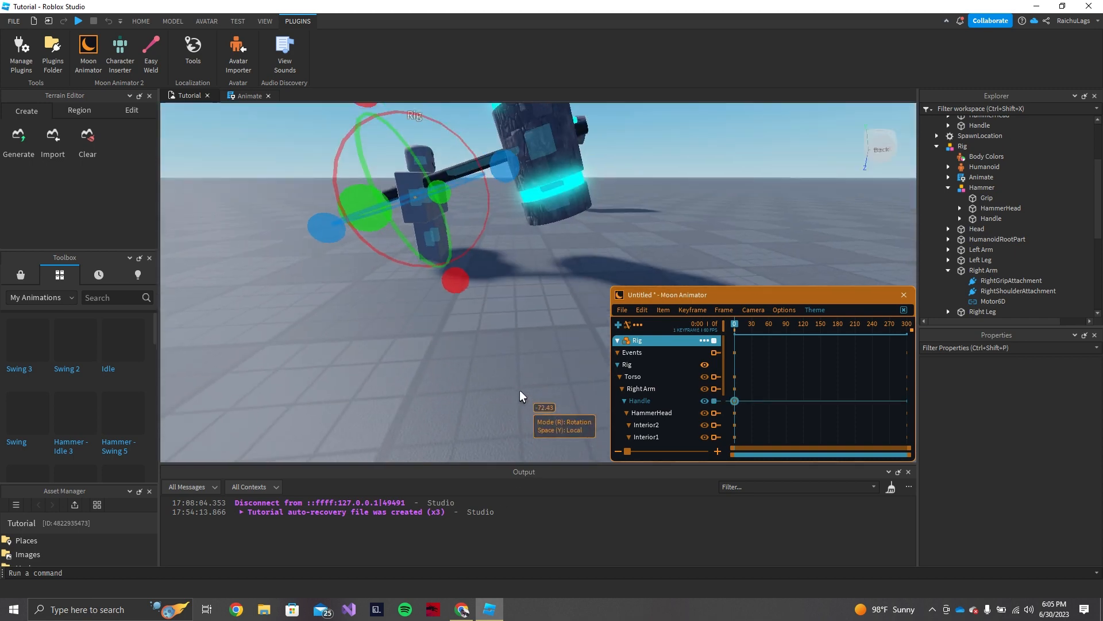
Step: Level the hammer's Handle with further rotation and move it about 0.98 studs into the Rig's right hand
{"action": "left_click_drag", "start_coordinate": [460, 293], "coordinate": [442, 302]}
{"action": "right_click_drag", "start_coordinate": [443, 301], "coordinate": [443, 301]}
{"action": "left_click_drag", "start_coordinate": [443, 301], "coordinate": [428, 291]}
{"action": "key", "text": "r"}
{"action": "key", "text": "r"}
{"action": "key", "text": "r"}
{"action": "left_click_drag", "start_coordinate": [409, 146], "coordinate": [412, 169]}
{"action": "scroll", "coordinate": [471, 156], "scroll_direction": "down", "scroll_amount": 4}
{"action": "right_click_drag", "start_coordinate": [503, 149], "coordinate": [503, 147]}
{"action": "right_click_drag", "start_coordinate": [443, 179], "coordinate": [444, 178]}
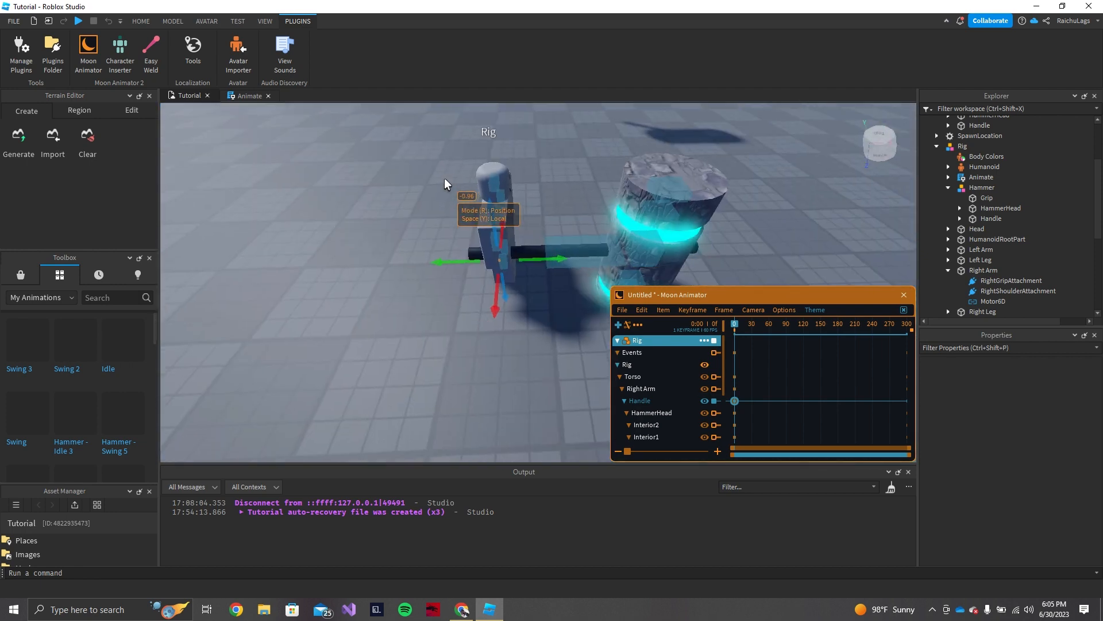
Step: Rotate the Rig's Right Arm at frame 0 to swing the hammer down behind the body
{"action": "left_click", "coordinate": [642, 400]}
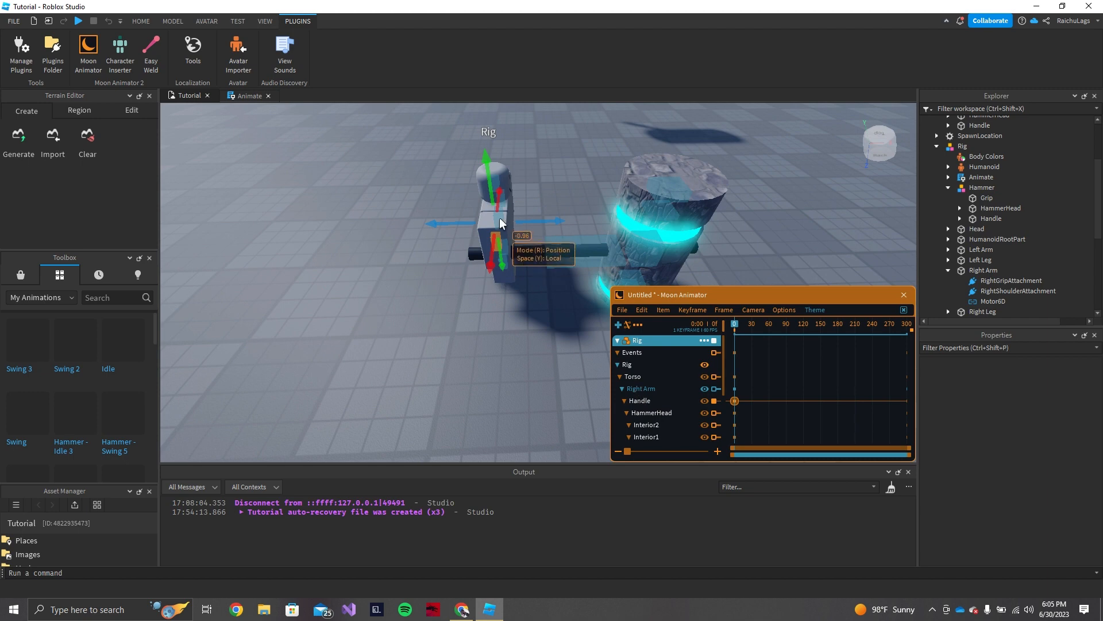
{"action": "right_click_drag", "start_coordinate": [498, 217], "coordinate": [498, 212]}
{"action": "key", "text": "r"}
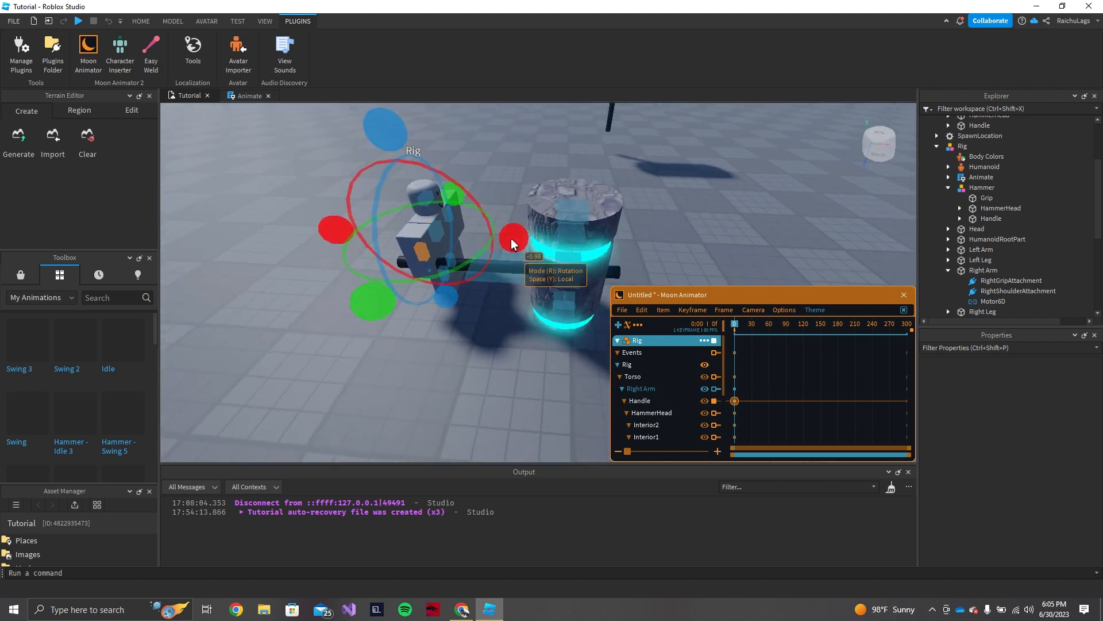
{"action": "left_click_drag", "start_coordinate": [512, 238], "coordinate": [357, 147]}
{"action": "key", "text": "a"}
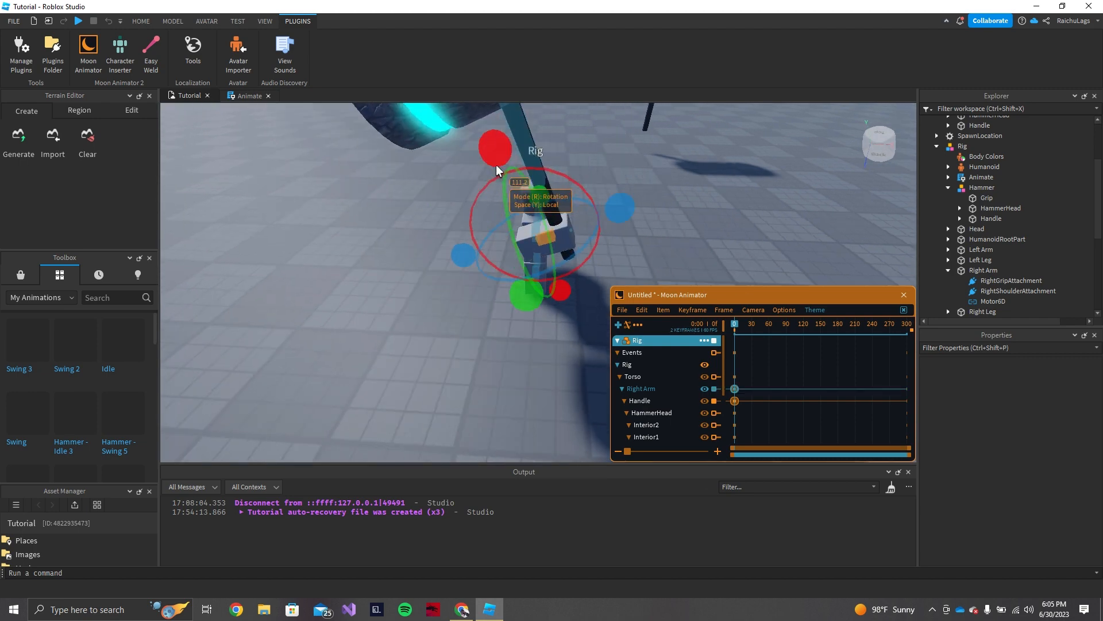
{"action": "scroll", "coordinate": [495, 165], "scroll_direction": "down", "scroll_amount": 3}
{"action": "left_click_drag", "start_coordinate": [558, 313], "coordinate": [543, 241]}
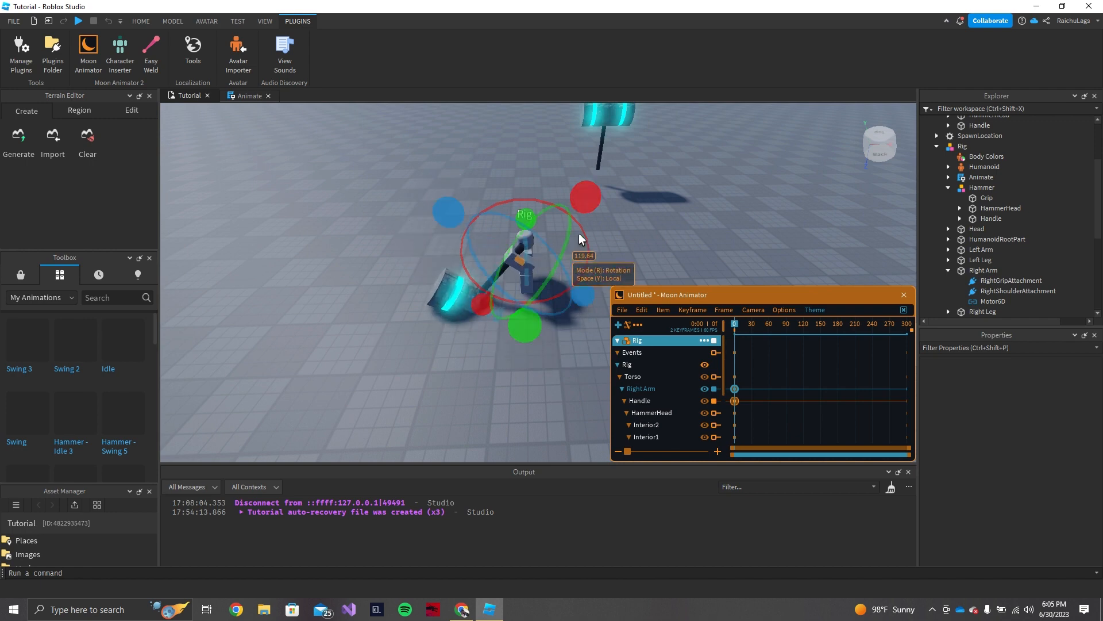
Step: Refine the right arm and hammer rotation so the hammer rests behind the Rig's right side
{"action": "key", "text": "w"}
{"action": "right_click_drag", "start_coordinate": [591, 227], "coordinate": [590, 227]}
{"action": "key", "text": "d"}
{"action": "left_click", "coordinate": [464, 293]}
{"action": "right_click_drag", "start_coordinate": [509, 246], "coordinate": [509, 246]}
{"action": "left_click_drag", "start_coordinate": [530, 232], "coordinate": [390, 209]}
{"action": "right_click_drag", "start_coordinate": [390, 209], "coordinate": [390, 208]}
{"action": "left_click_drag", "start_coordinate": [498, 184], "coordinate": [473, 171]}
Step: Try to rotate the Rig's Left Arm in local space
{"action": "key", "text": "ctrl+l"}
{"action": "left_click_drag", "start_coordinate": [445, 285], "coordinate": [512, 230]}
{"action": "key", "text": "y"}
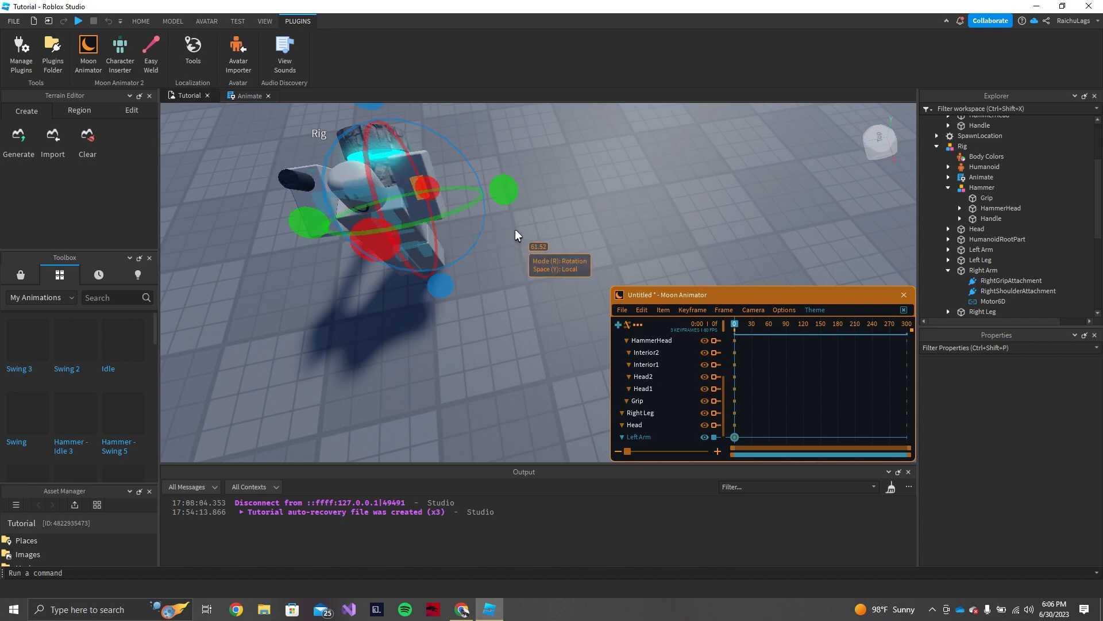
{"action": "key", "text": "ctrl+z"}
Step: Rotate the Left Arm in world space so it reaches across the torso toward the hammer handle
{"action": "left_click", "coordinate": [433, 209]}
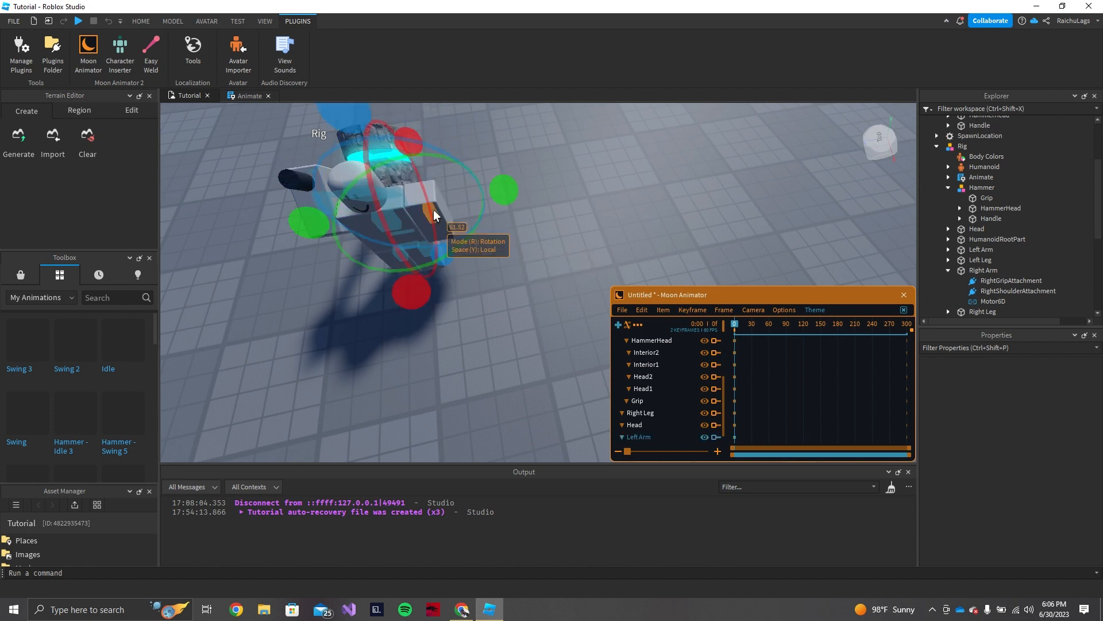
{"action": "key", "text": "y"}
{"action": "right_click_drag", "start_coordinate": [458, 214], "coordinate": [458, 213]}
{"action": "left_click_drag", "start_coordinate": [445, 174], "coordinate": [458, 310]}
{"action": "right_click_drag", "start_coordinate": [458, 311], "coordinate": [491, 308]}
{"action": "left_click_drag", "start_coordinate": [541, 284], "coordinate": [484, 239]}
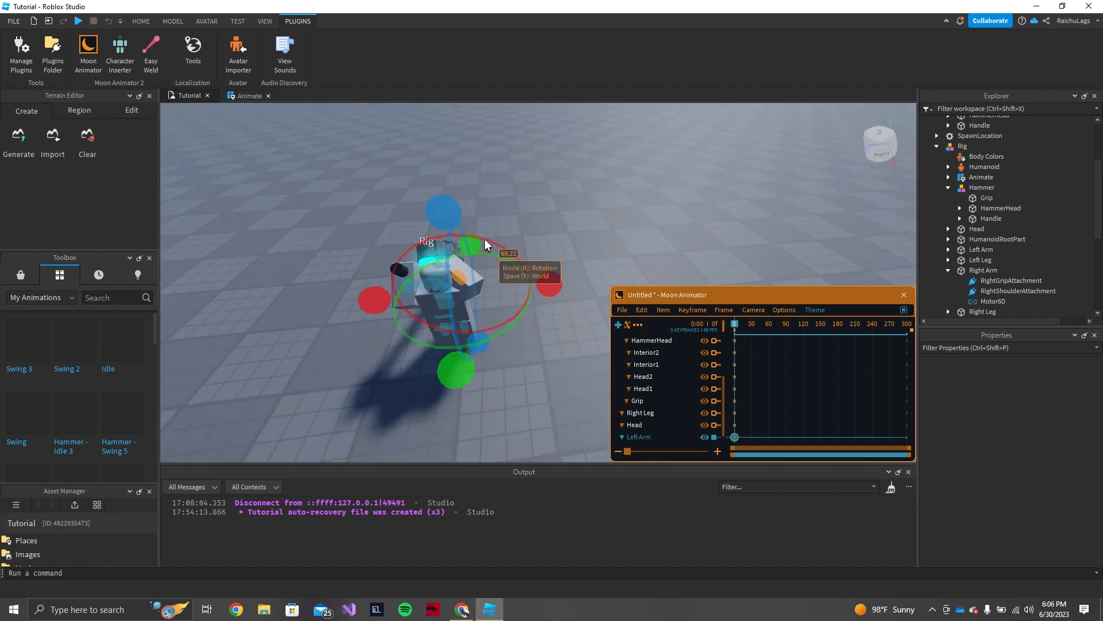
Step: Shift the Left Arm's position at frame 0 so it reaches closer to the hammer handle
{"action": "key", "text": "r"}
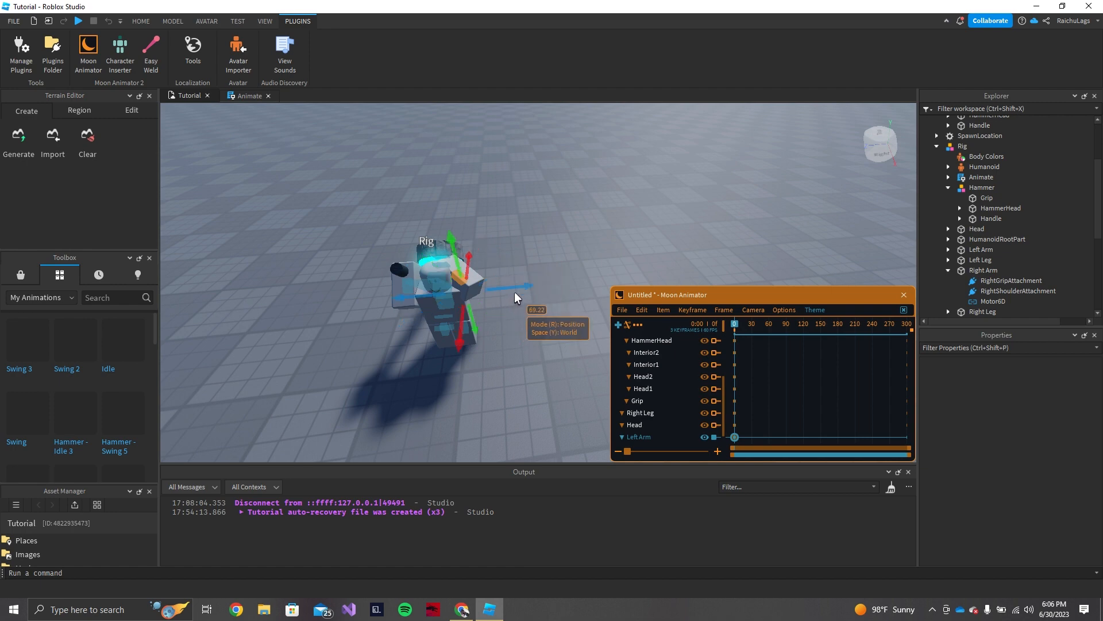
{"action": "left_click_drag", "start_coordinate": [515, 288], "coordinate": [538, 281]}
{"action": "key", "text": "r"}
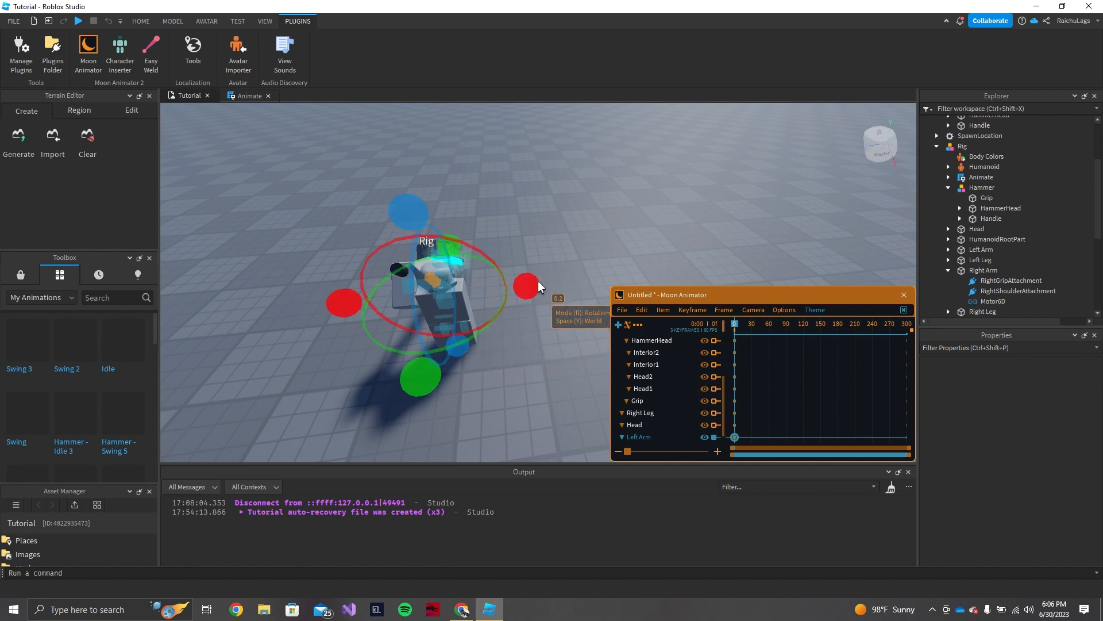
{"action": "key", "text": "y"}
{"action": "right_click_drag", "start_coordinate": [525, 287], "coordinate": [525, 287]}
{"action": "key", "text": "r"}
{"action": "scroll", "coordinate": [562, 261], "scroll_direction": "up", "scroll_amount": 8}
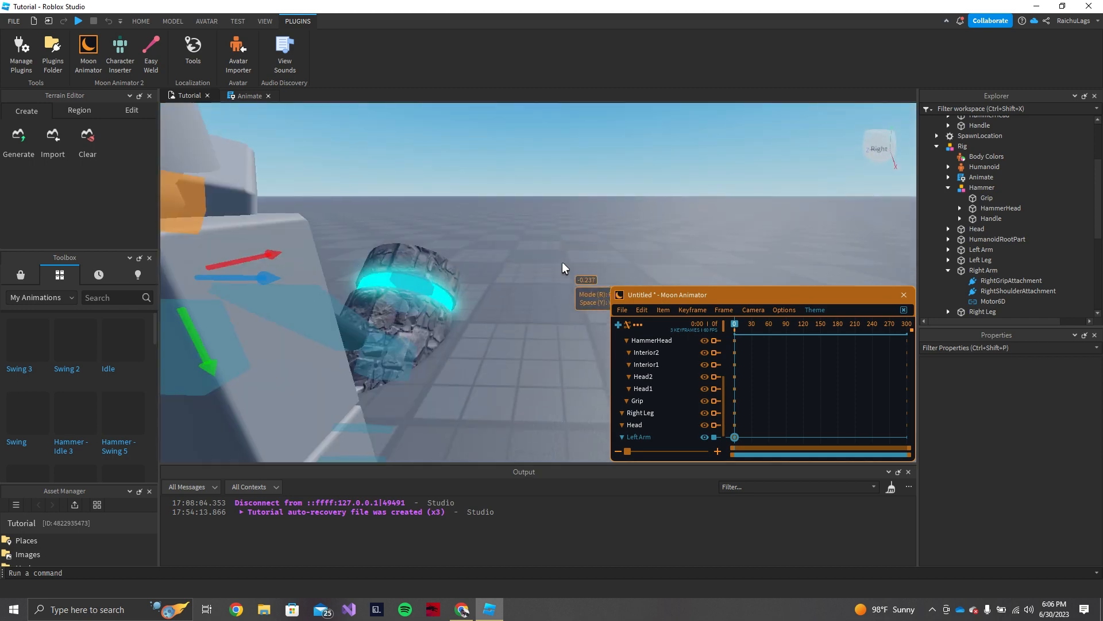
{"action": "scroll", "coordinate": [562, 262], "scroll_direction": "down", "scroll_amount": 8}
{"action": "right_click_drag", "start_coordinate": [562, 262], "coordinate": [562, 261]}
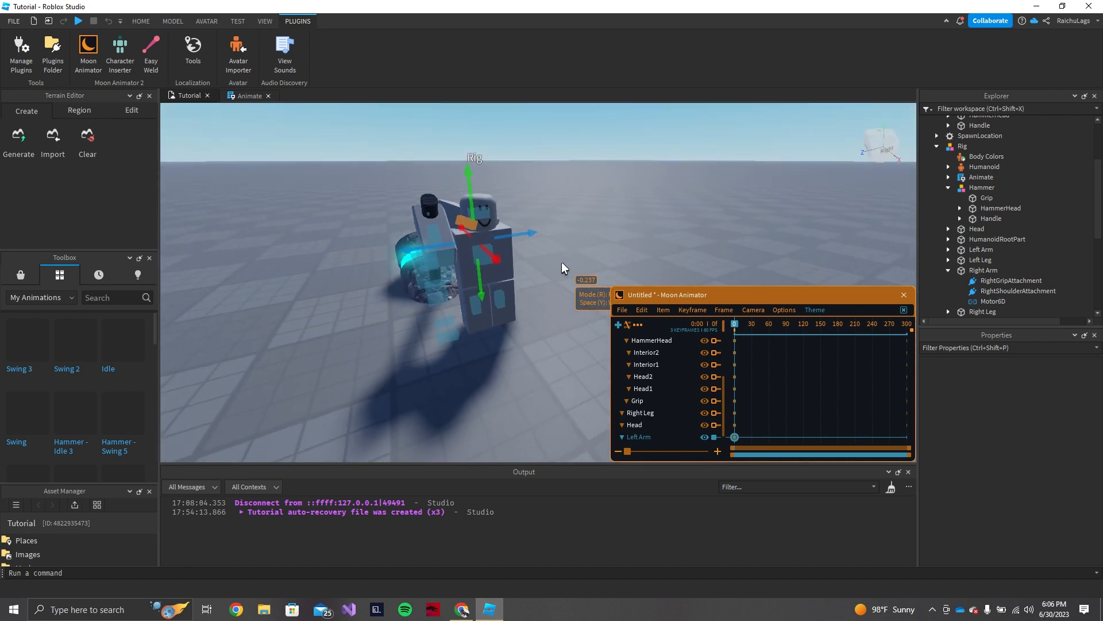
{"action": "scroll", "coordinate": [562, 262], "scroll_direction": "up", "scroll_amount": 4}
{"action": "scroll", "coordinate": [562, 262], "scroll_direction": "down", "scroll_amount": 4}
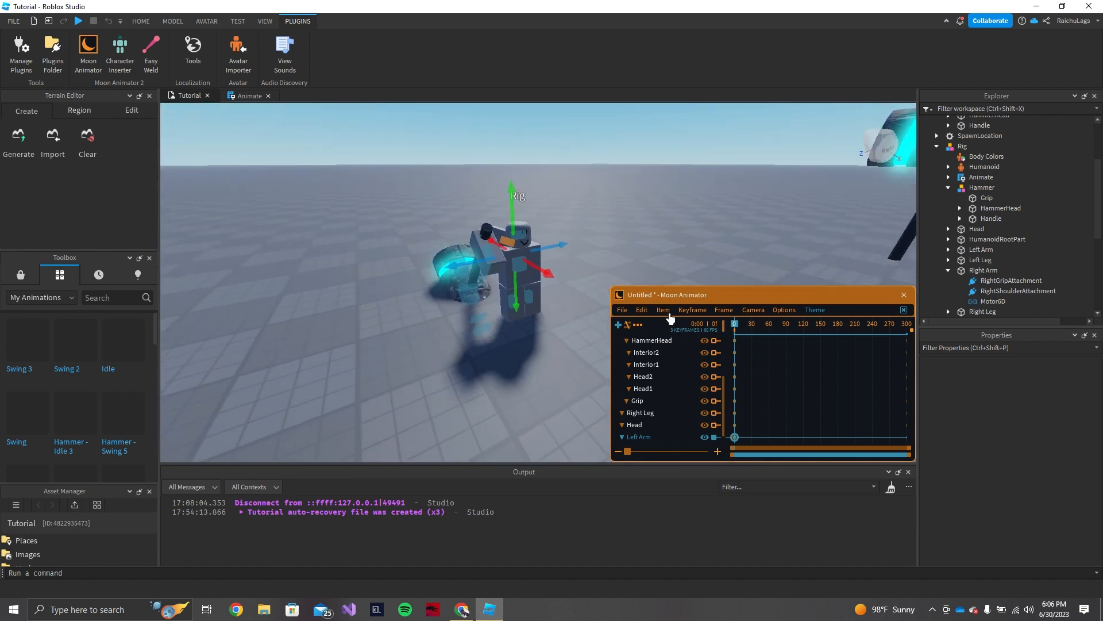
Step: Zoom in on the start of the timeline and move the playhead to frame 10
{"action": "scroll", "coordinate": [766, 378], "scroll_direction": "up", "scroll_amount": 3}
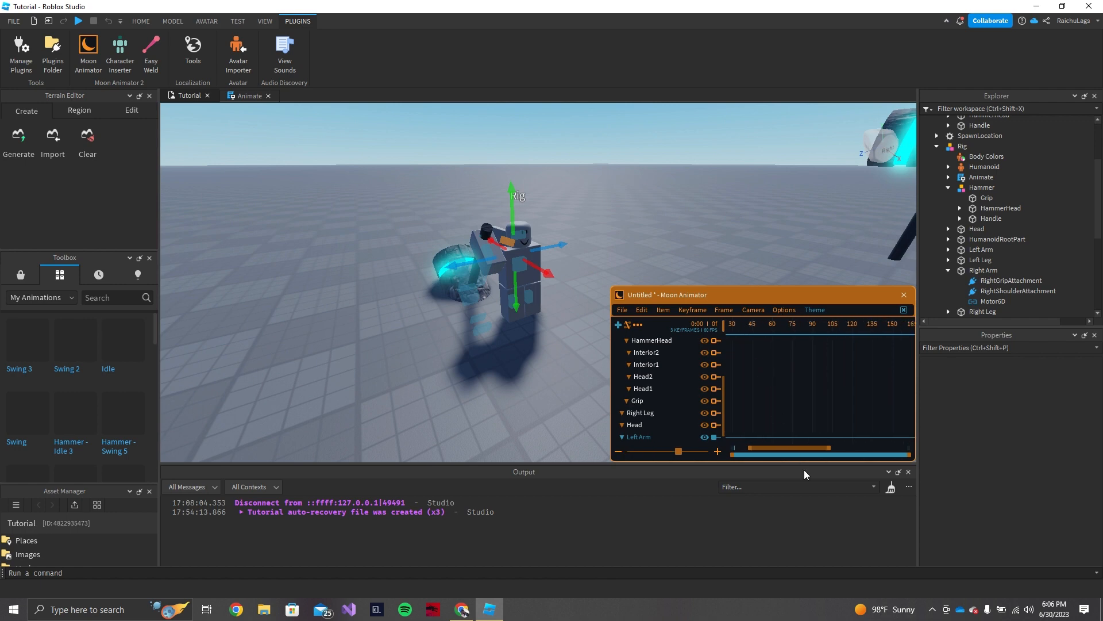
{"action": "left_click_drag", "start_coordinate": [806, 448], "coordinate": [754, 450]}
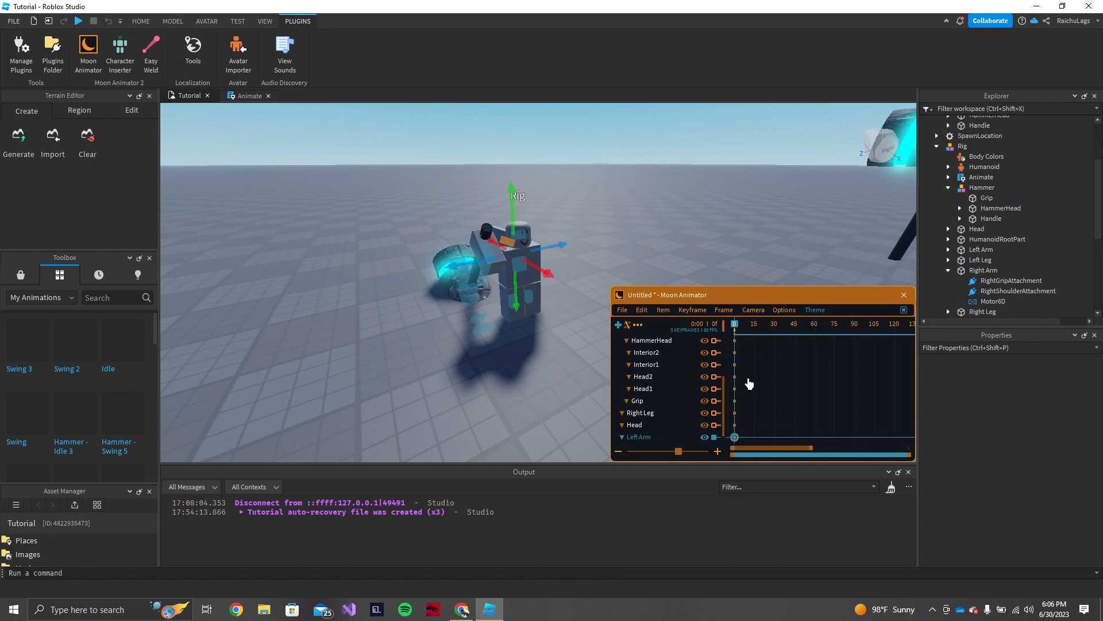
{"action": "scroll", "coordinate": [749, 383], "scroll_direction": "up", "scroll_amount": 2}
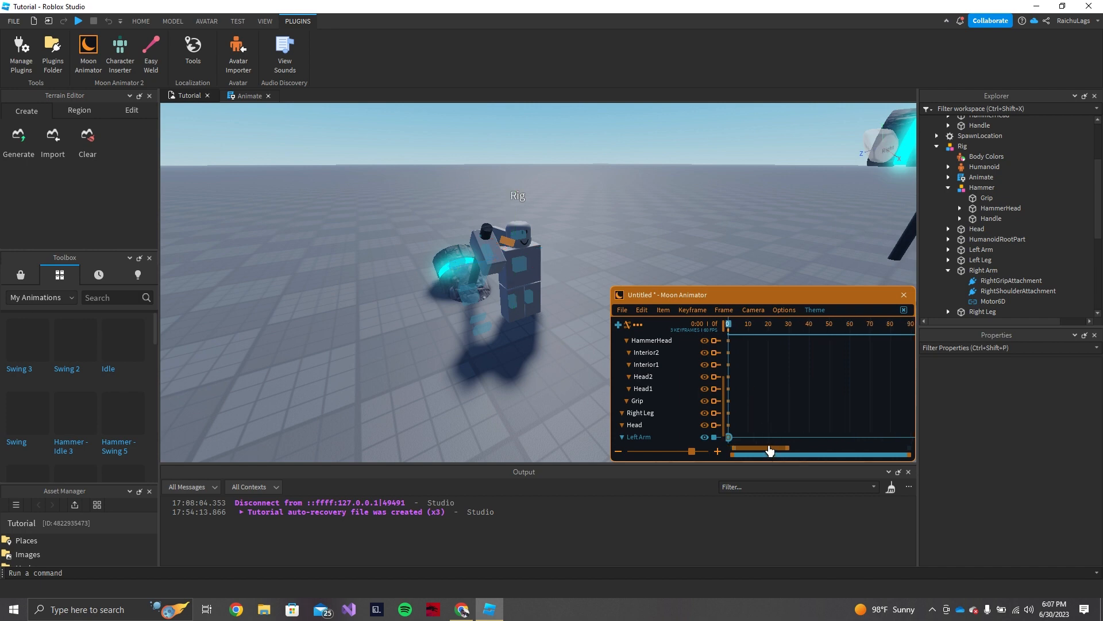
{"action": "left_click_drag", "start_coordinate": [770, 451], "coordinate": [761, 450]}
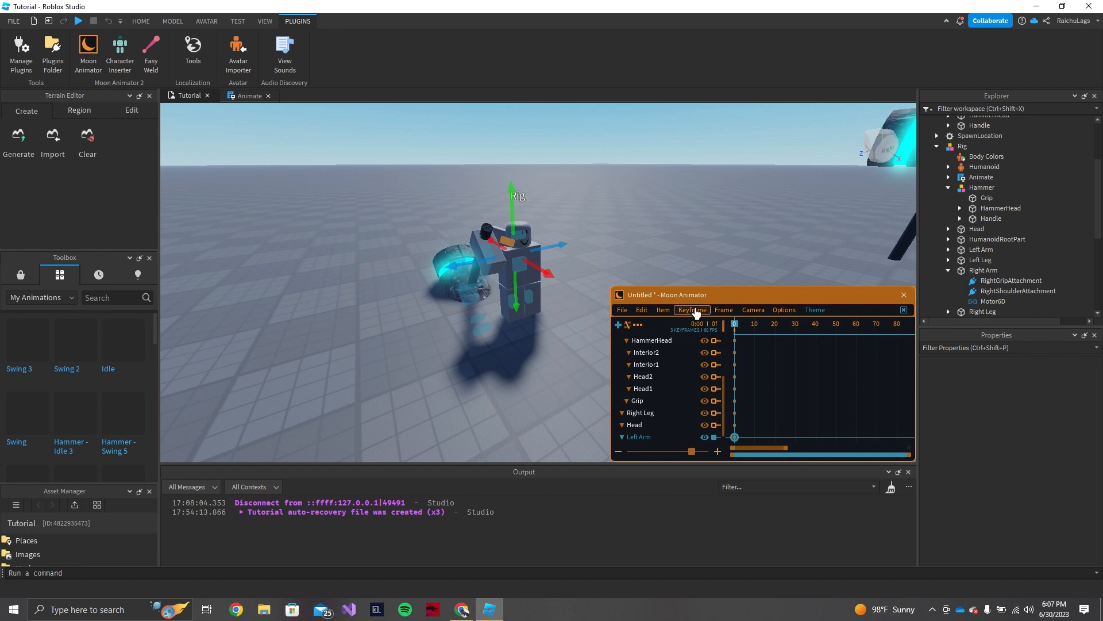
{"action": "left_click_drag", "start_coordinate": [735, 327], "coordinate": [743, 328]}
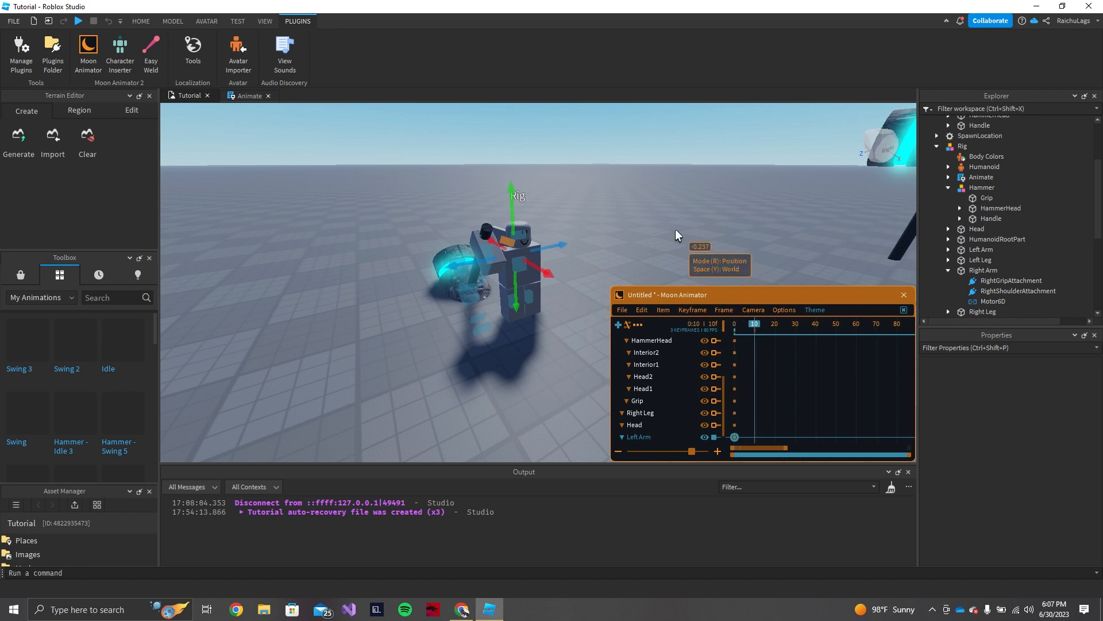
Step: Rotate the Rig's Right Arm about 142° in world space at frame 10 so the hammer is raised overhead
{"action": "mouse_move", "coordinate": [625, 210]}
{"action": "right_mouse_down"}
{"action": "mouse_move", "coordinate": [623, 198]}
{"action": "mouse_move", "coordinate": [626, 212]}
{"action": "right_mouse_up"}
{"action": "scroll", "coordinate": [626, 208], "scroll_direction": "down", "scroll_amount": 5}
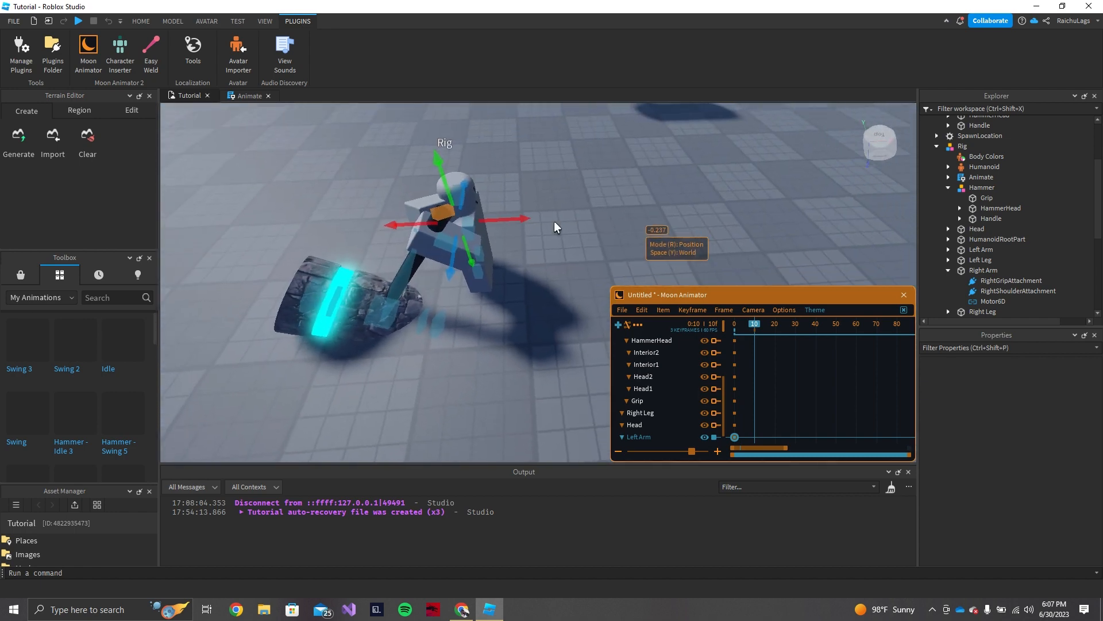
{"action": "left_click", "coordinate": [446, 244]}
{"action": "key", "text": "r"}
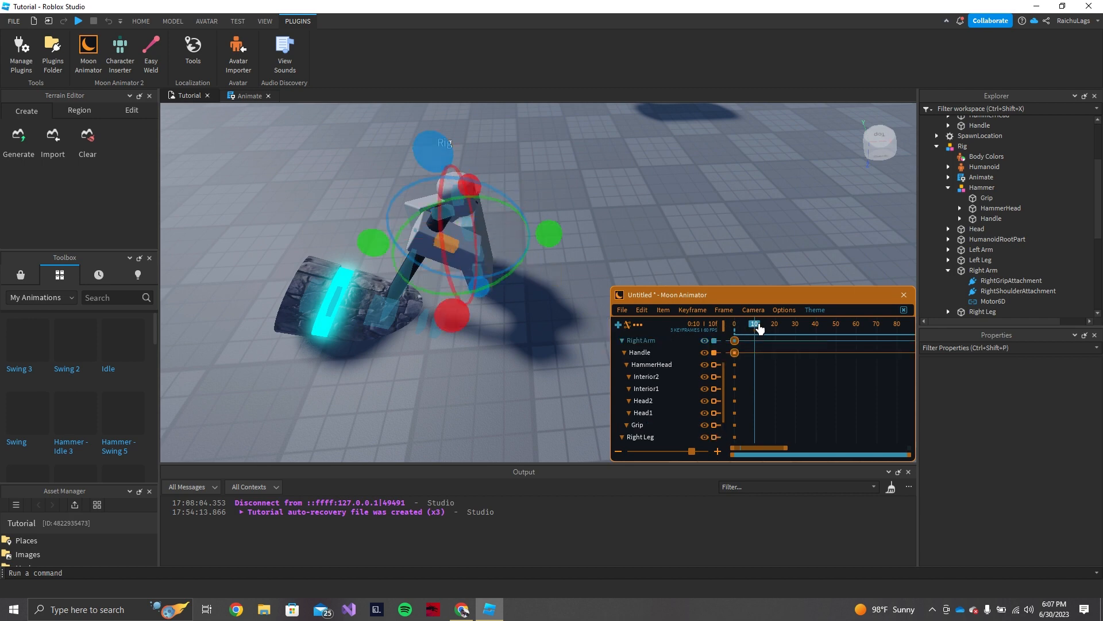
{"action": "left_click_drag", "start_coordinate": [438, 158], "coordinate": [672, 390]}
{"action": "right_click_drag", "start_coordinate": [584, 229], "coordinate": [619, 212]}
Step: Rotate the Left Arm at frame 10 in world space to bring it up from its starting pose
{"action": "left_click", "coordinate": [515, 174]}
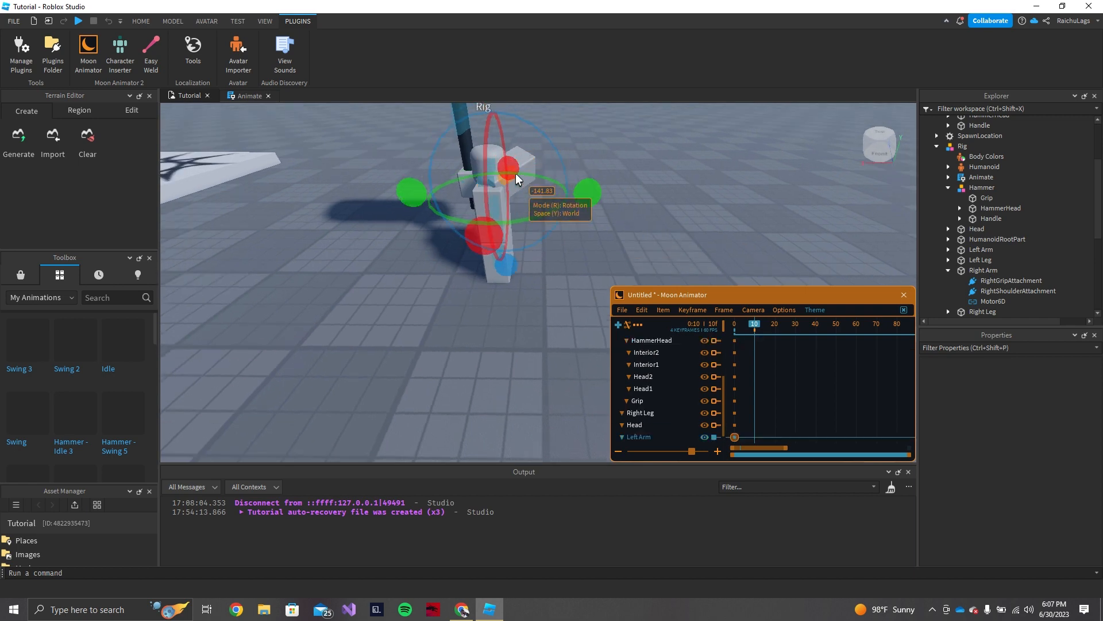
{"action": "right_click_drag", "start_coordinate": [515, 174], "coordinate": [519, 173]}
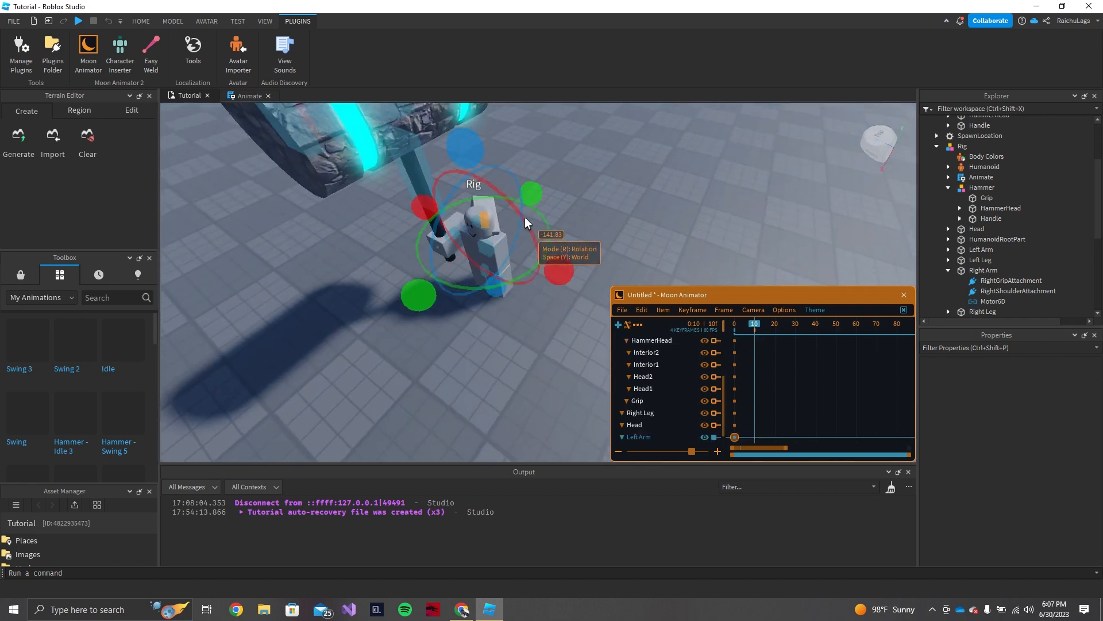
{"action": "left_click_drag", "start_coordinate": [427, 199], "coordinate": [471, 163]}
{"action": "key", "text": "r"}
{"action": "left_click_drag", "start_coordinate": [431, 185], "coordinate": [419, 204]}
Step: Move the Left Arm about 1.11 outward from the torso at frame 10 and nudge its depth slightly
{"action": "key", "text": "r"}
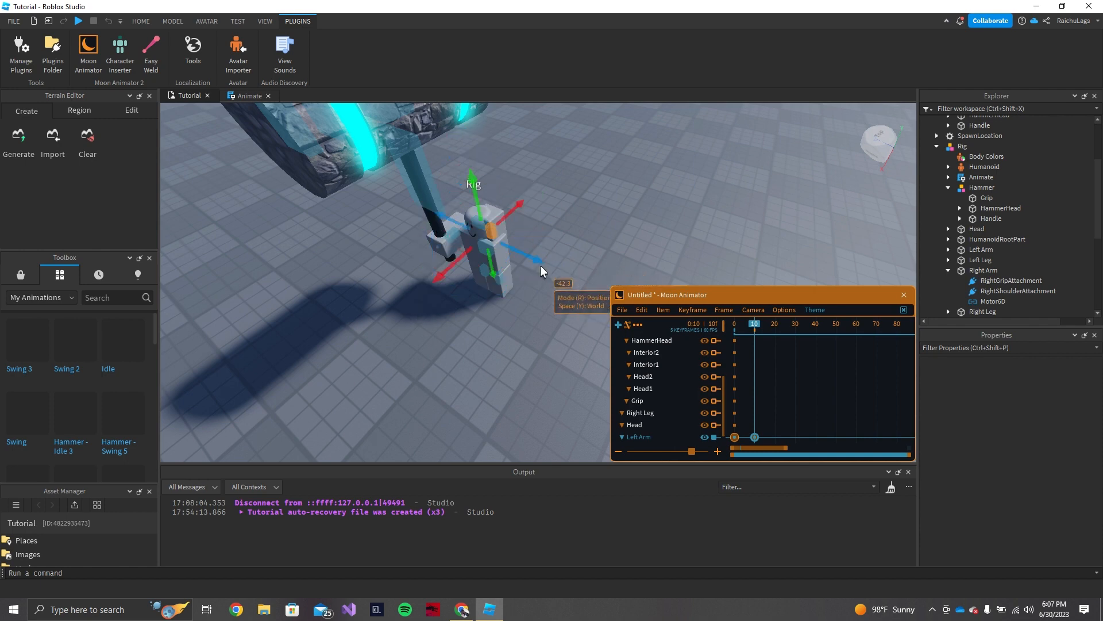
{"action": "left_click_drag", "start_coordinate": [537, 261], "coordinate": [559, 275]}
{"action": "key", "text": "r"}
{"action": "key", "text": "r"}
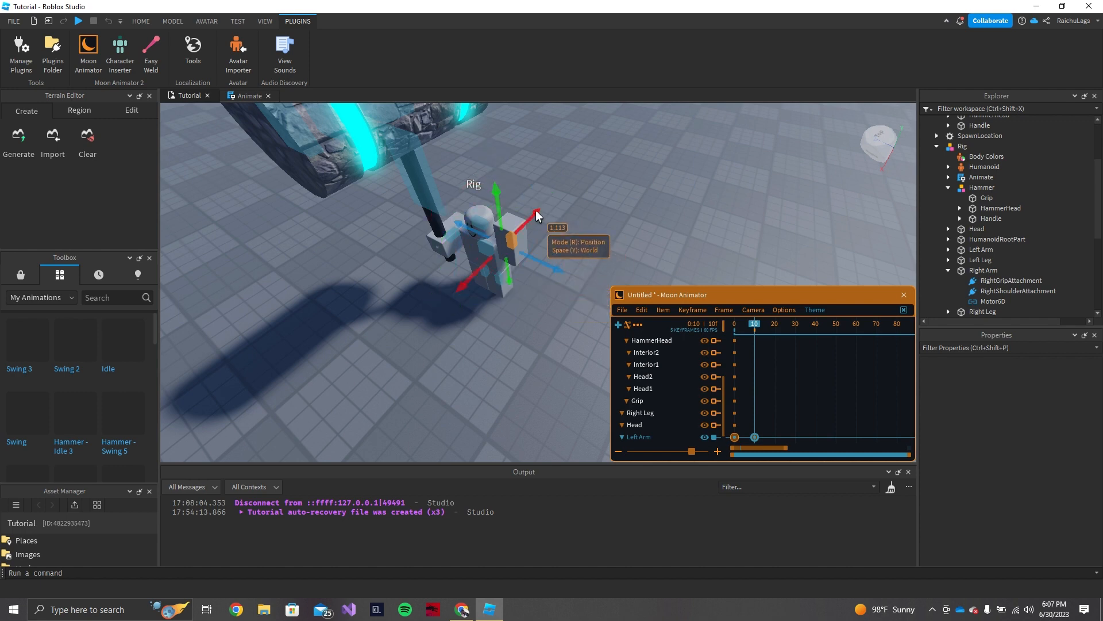
{"action": "left_click_drag", "start_coordinate": [538, 212], "coordinate": [538, 219]}
Step: Rotate the Left Arm at frame 10 so it levels out and turns across the torso toward the raised hammer handle
{"action": "key", "text": "r"}
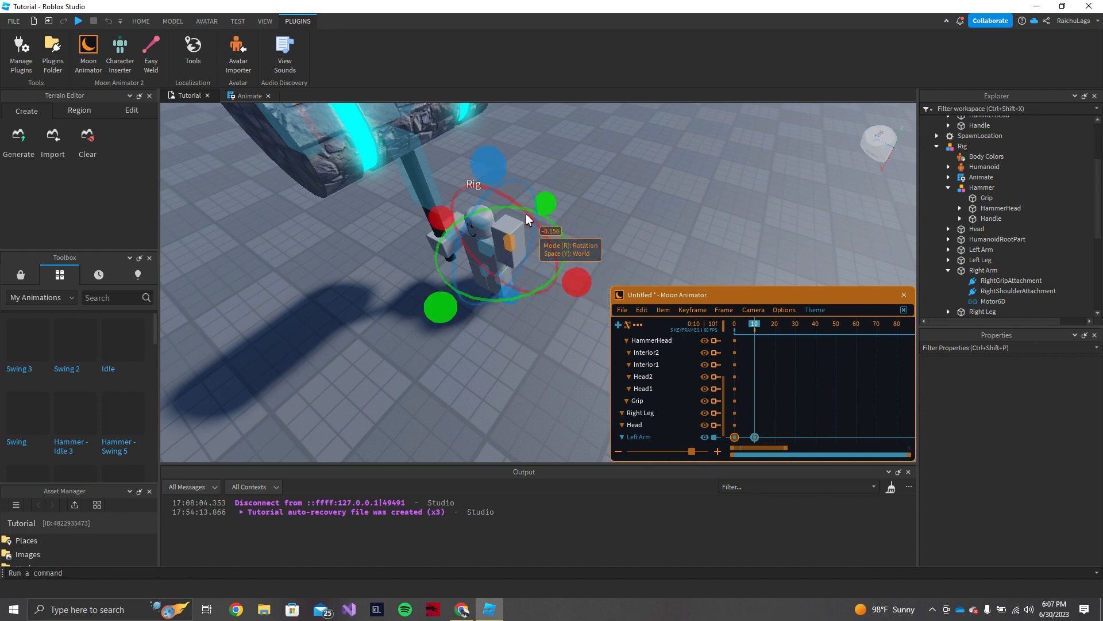
{"action": "left_click_drag", "start_coordinate": [491, 173], "coordinate": [397, 366]}
{"action": "key", "text": "r"}
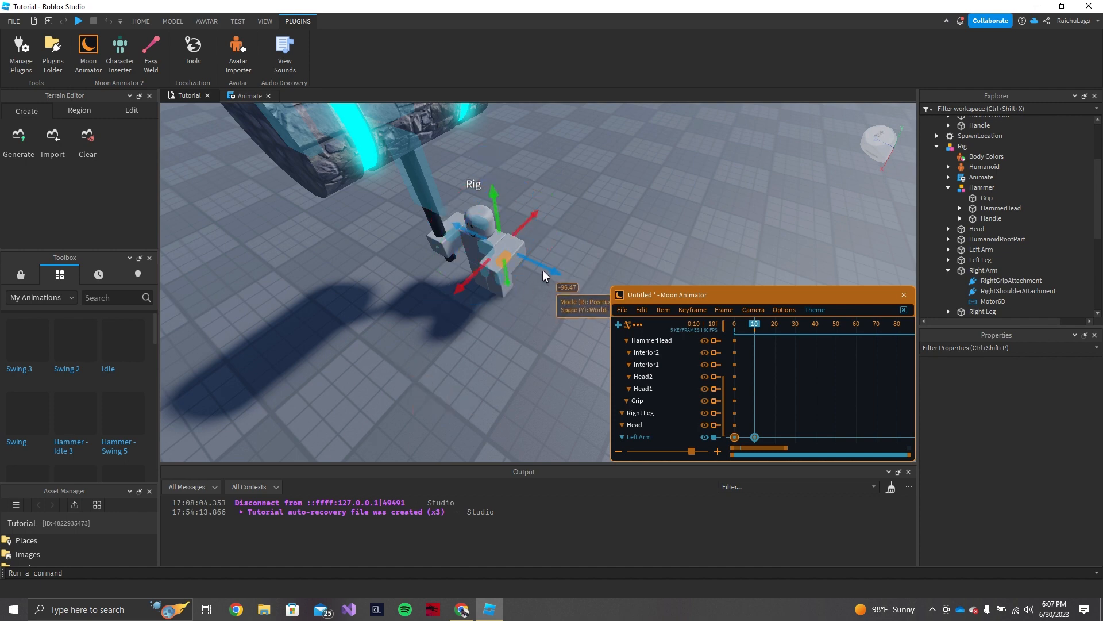
{"action": "key", "text": "r"}
{"action": "left_click_drag", "start_coordinate": [569, 279], "coordinate": [543, 287]}
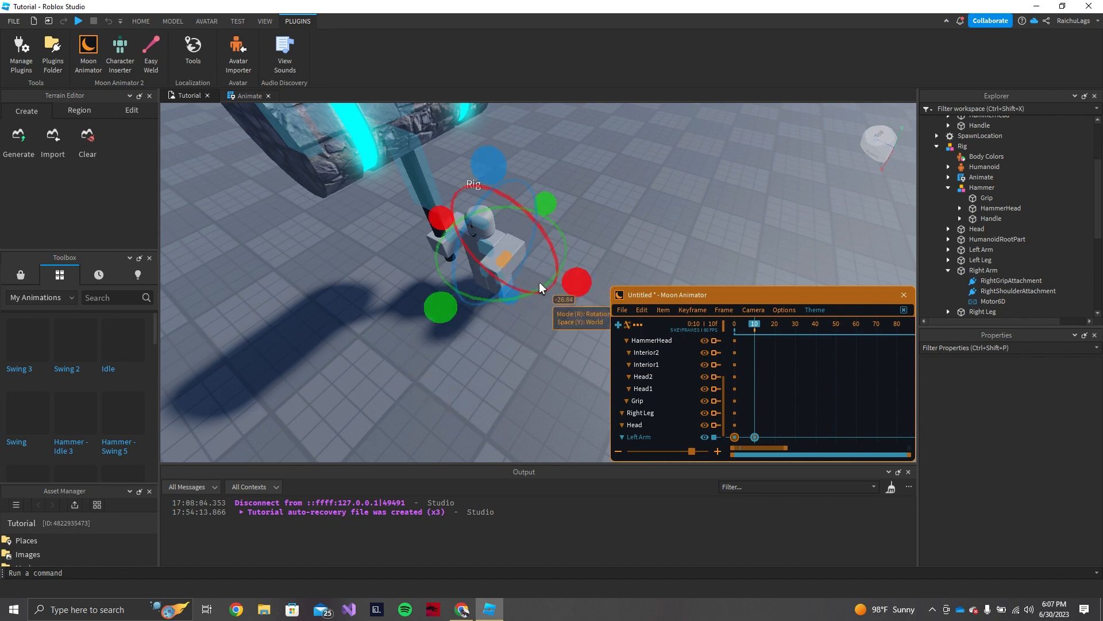
{"action": "left_click_drag", "start_coordinate": [450, 311], "coordinate": [414, 270]}
Step: Fine-tune the Left Arm's rotation at frame 10 from the front so it aligns with the raised handle
{"action": "scroll", "coordinate": [412, 269], "scroll_direction": "up", "scroll_amount": 5}
{"action": "key", "text": "s"}
{"action": "right_click_drag", "start_coordinate": [412, 265], "coordinate": [412, 265]}
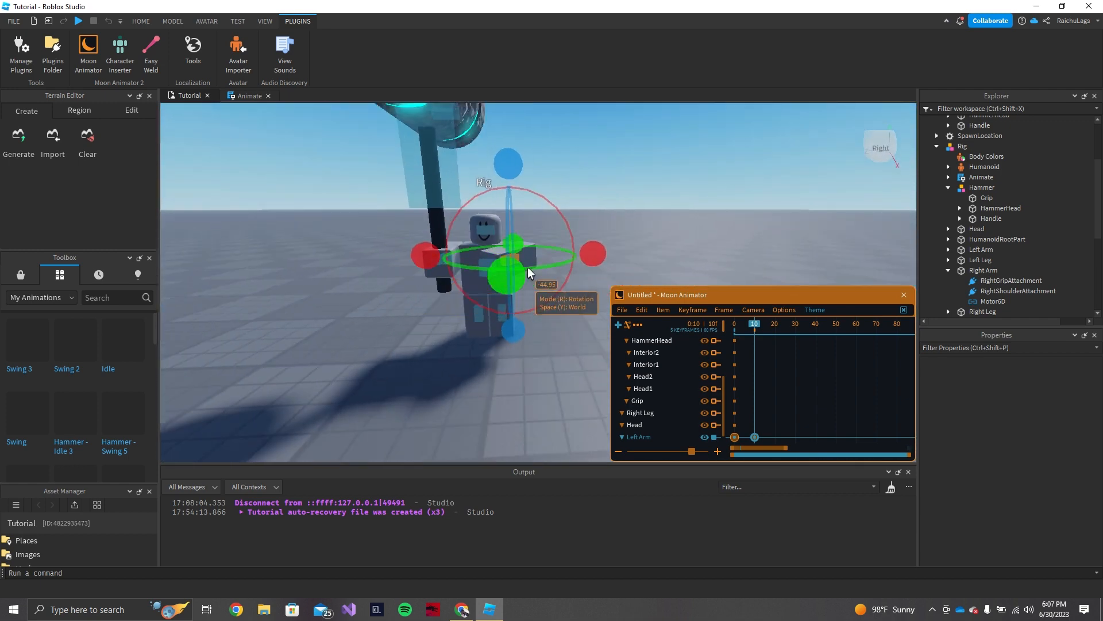
{"action": "left_click_drag", "start_coordinate": [506, 274], "coordinate": [491, 275]}
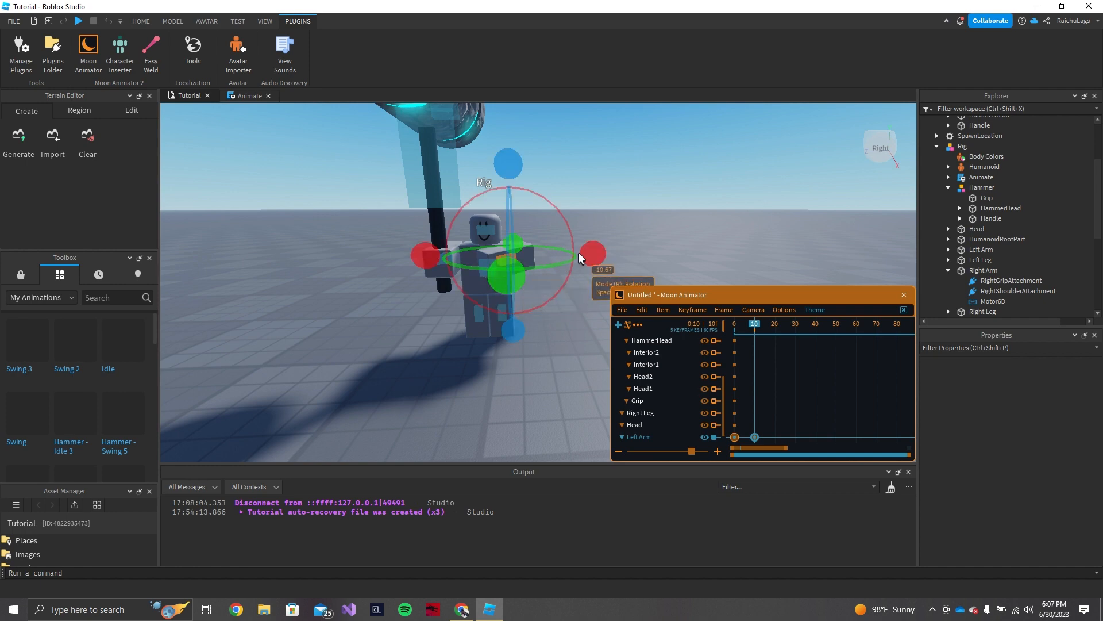
{"action": "mouse_move", "coordinate": [589, 250]}
{"action": "left_mouse_down"}
{"action": "mouse_move", "coordinate": [593, 262]}
{"action": "mouse_move", "coordinate": [591, 249]}
{"action": "left_mouse_up"}
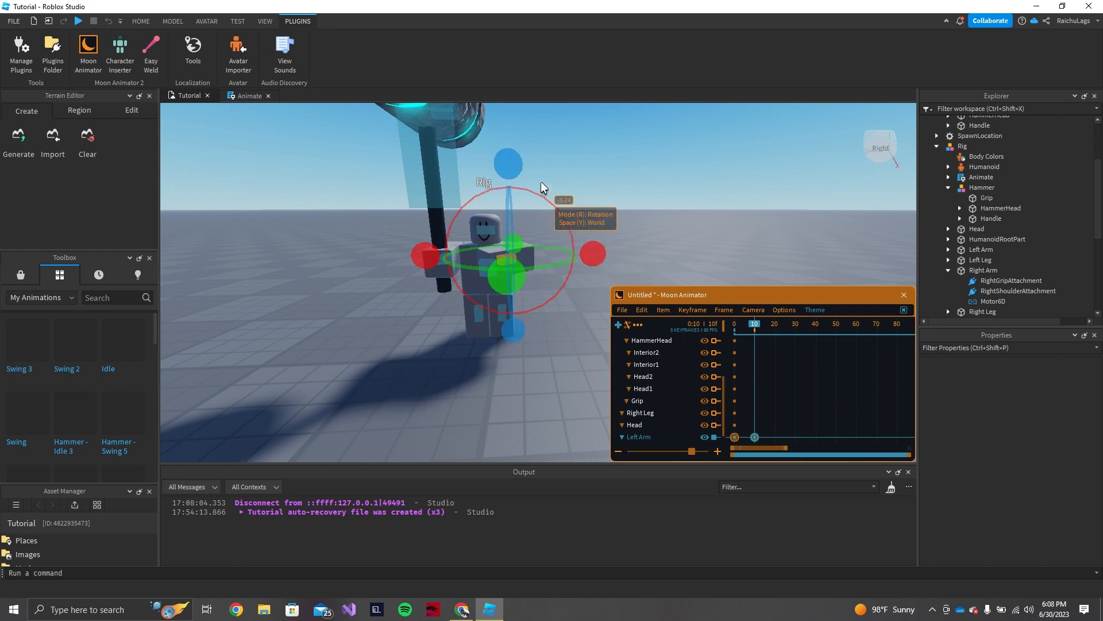
{"action": "left_click_drag", "start_coordinate": [508, 164], "coordinate": [511, 195]}
Step: Shift the Left Arm about 1.16 toward the hammer handle at frame 10
{"action": "key", "text": "r"}
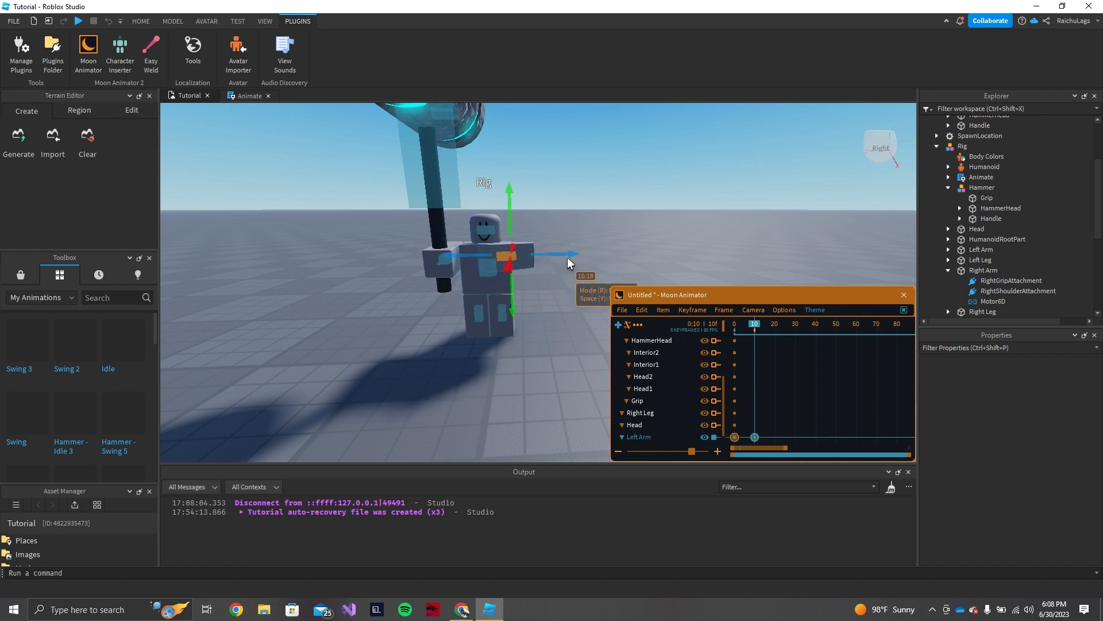
{"action": "left_click_drag", "start_coordinate": [567, 255], "coordinate": [540, 259]}
{"action": "right_click_drag", "start_coordinate": [568, 187], "coordinate": [558, 185]}
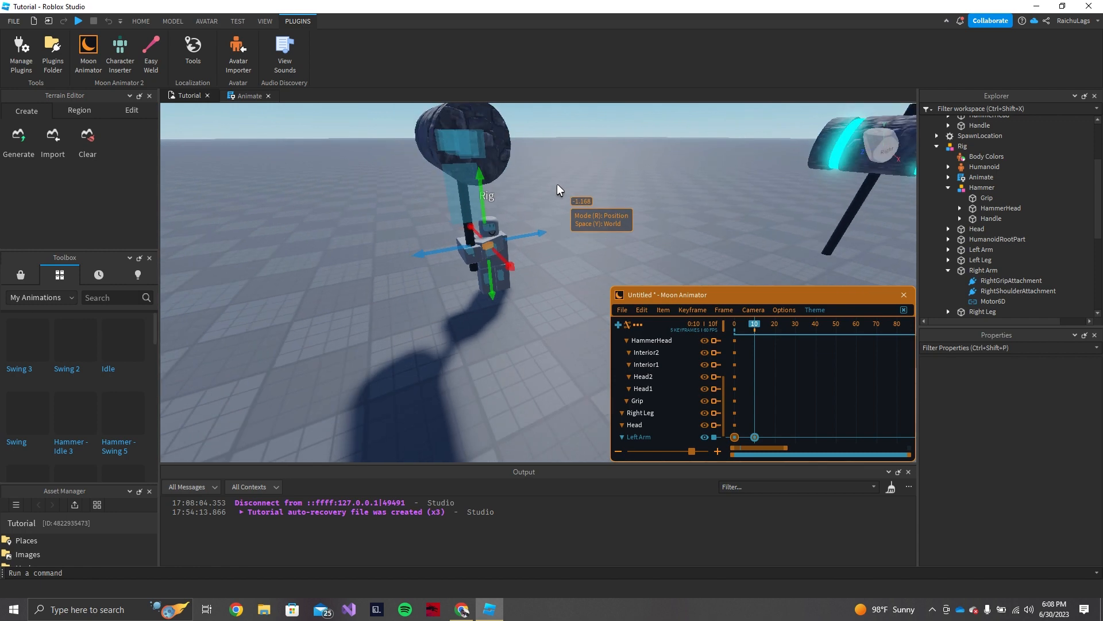
Step: Play back the hammer raise, deselect the arm, and examine the two-handed pose from several sides
{"action": "key", "text": "space"}
{"action": "key", "text": "space"}
{"action": "left_click", "coordinate": [598, 189]}
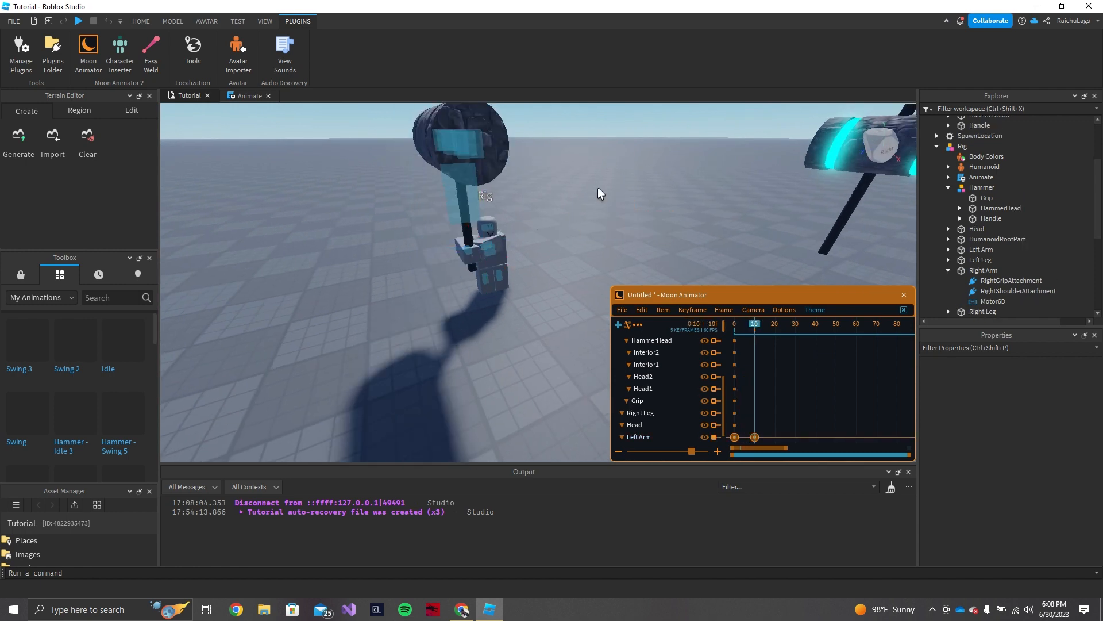
{"action": "key", "text": "space"}
{"action": "key", "text": "w"}
{"action": "key", "text": "a"}
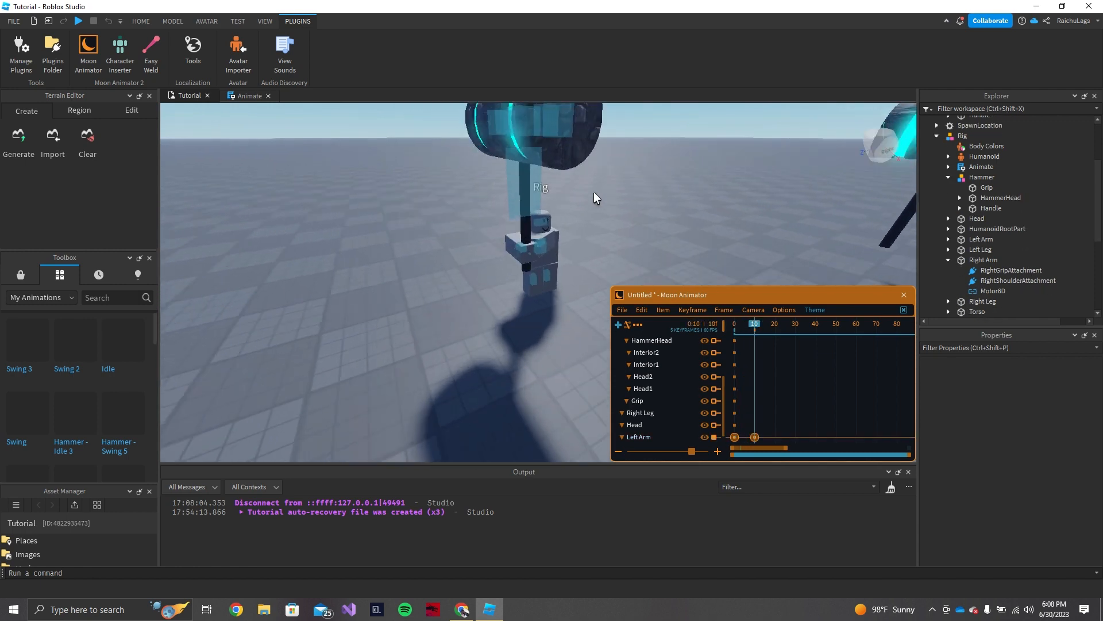
{"action": "right_click_drag", "start_coordinate": [594, 191], "coordinate": [594, 191]}
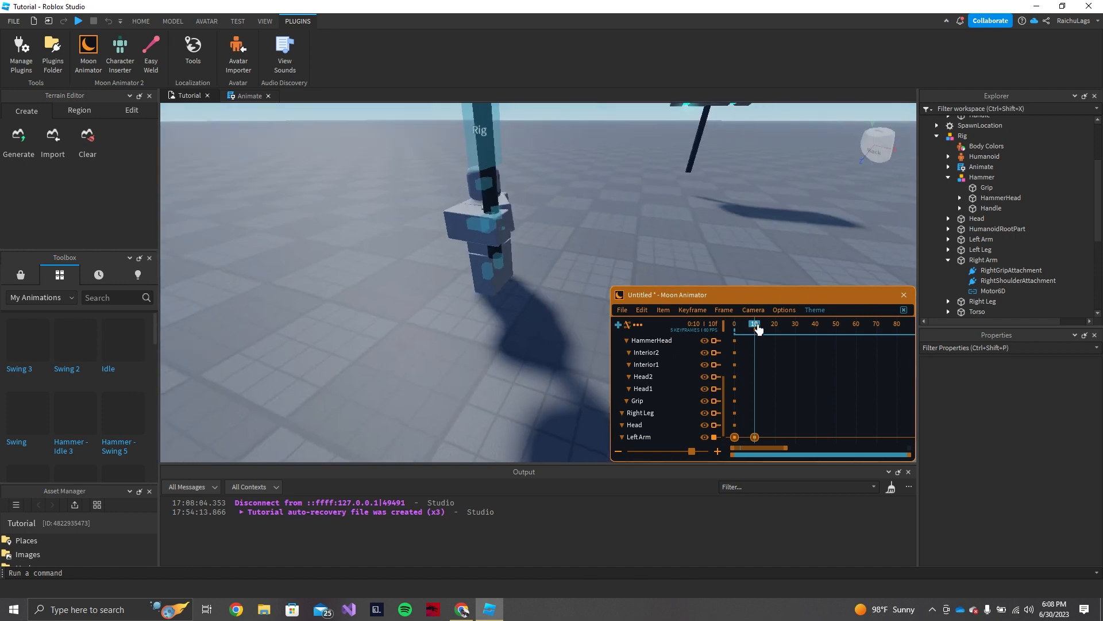
Step: Move the playhead to frame 20 and rotate the Right Arm about 82° to bring the hammer down in front
{"action": "left_click_drag", "start_coordinate": [757, 328], "coordinate": [780, 329]}
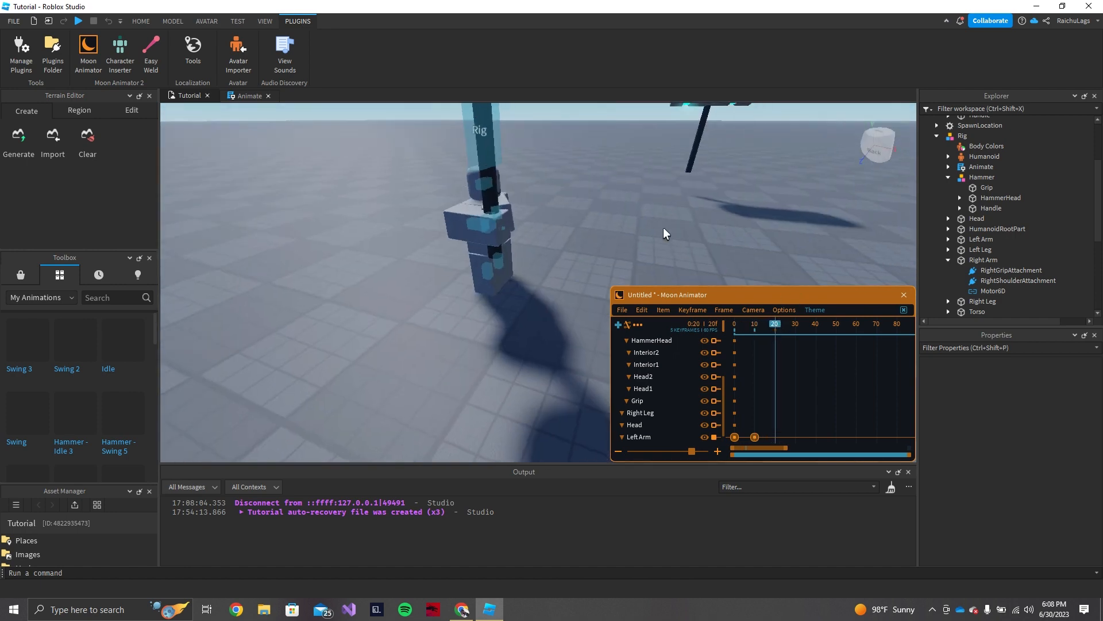
{"action": "scroll", "coordinate": [663, 232], "scroll_direction": "down", "scroll_amount": 2}
{"action": "left_click", "coordinate": [469, 245]}
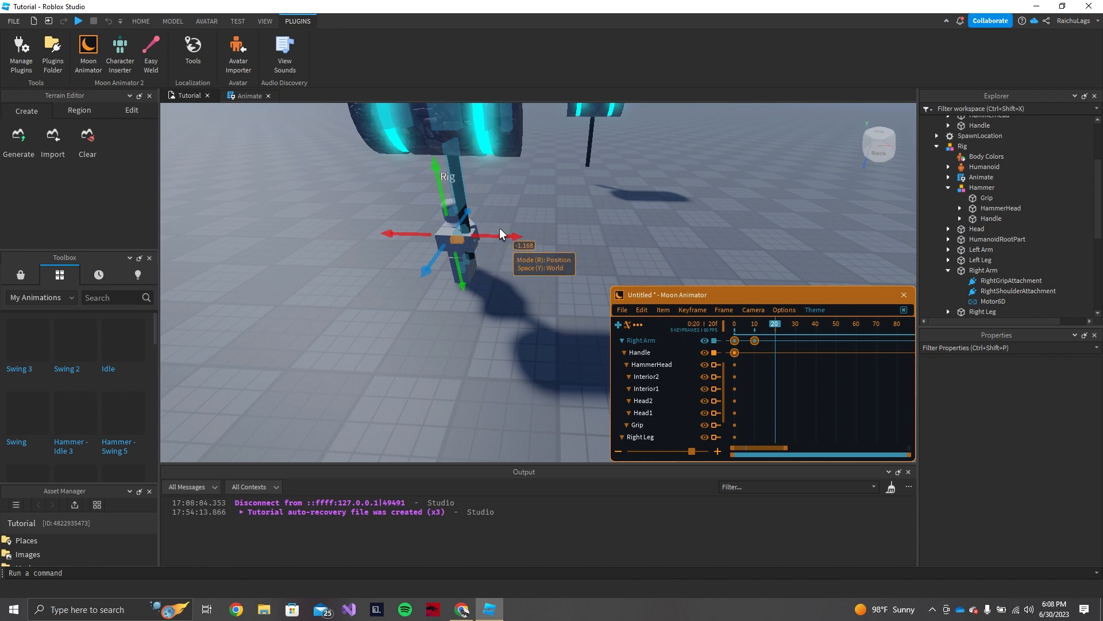
{"action": "key", "text": "r"}
{"action": "left_click_drag", "start_coordinate": [456, 142], "coordinate": [533, 235]}
Step: Rotate the Left Arm about 56° in local space at frame 20 and shift it about 0.42 toward the hammer handle
{"action": "scroll", "coordinate": [533, 234], "scroll_direction": "up", "scroll_amount": 5}
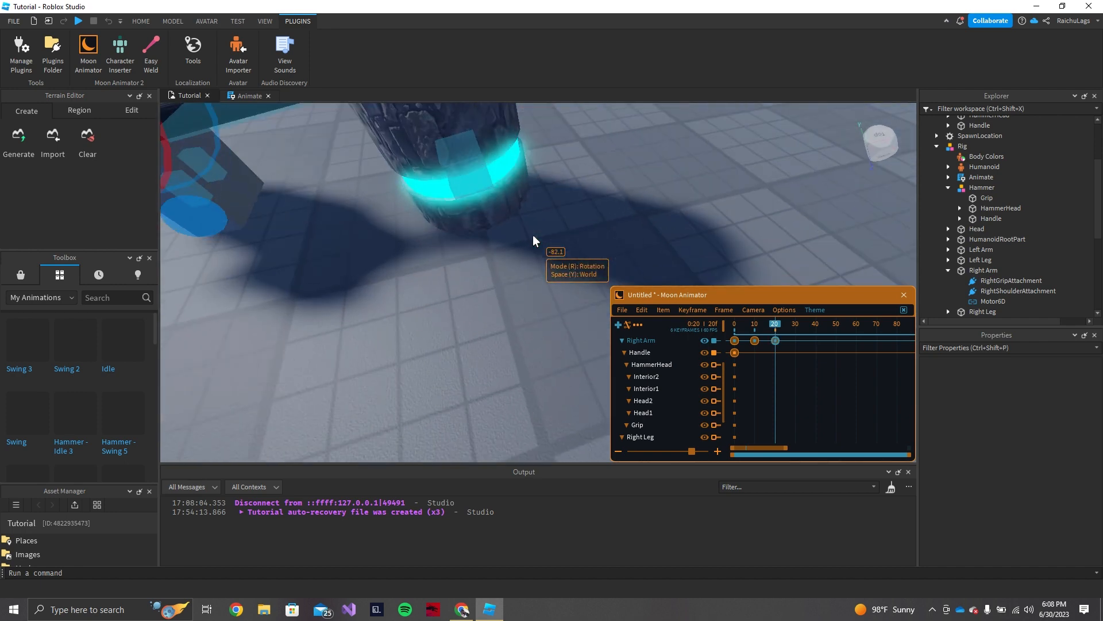
{"action": "right_click_drag", "start_coordinate": [533, 235], "coordinate": [533, 234]}
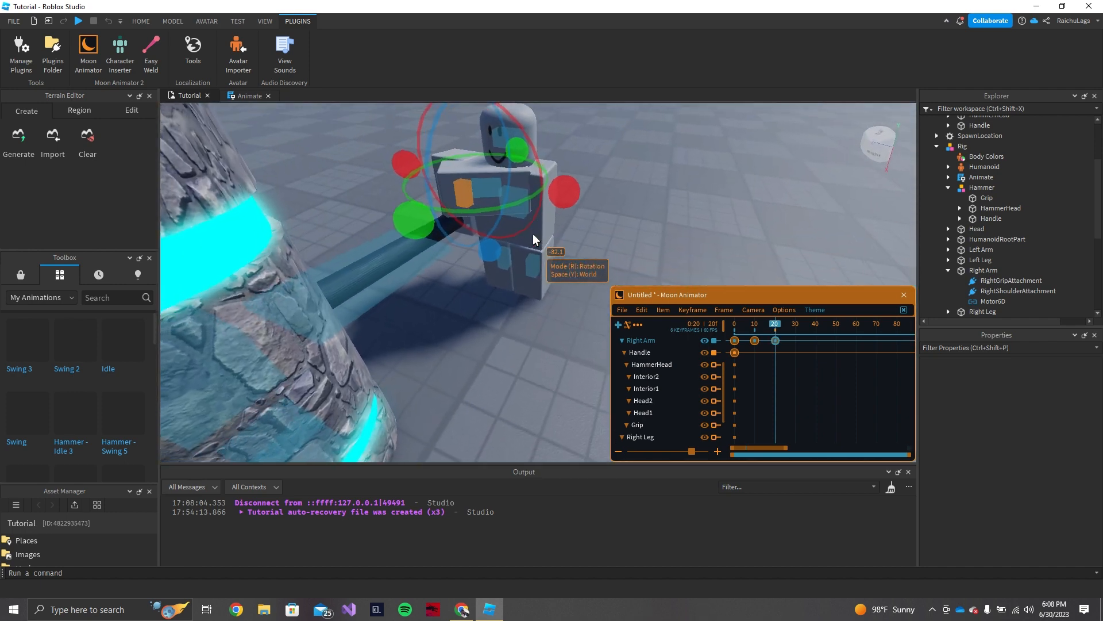
{"action": "left_click", "coordinate": [489, 190]}
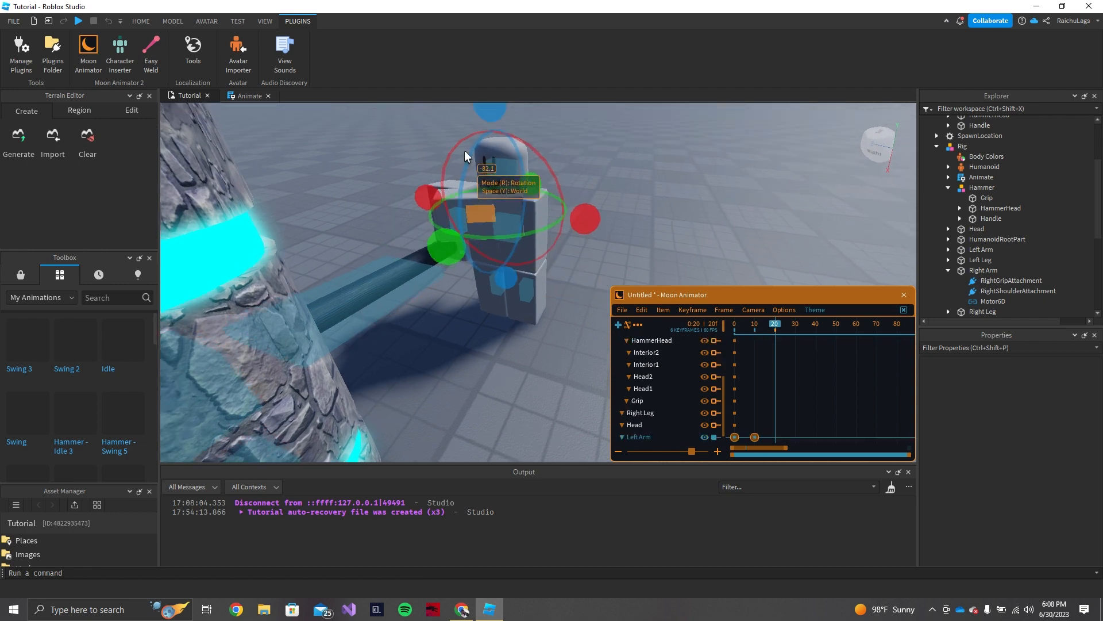
{"action": "scroll", "coordinate": [464, 150], "scroll_direction": "down", "scroll_amount": 5}
{"action": "key", "text": "y"}
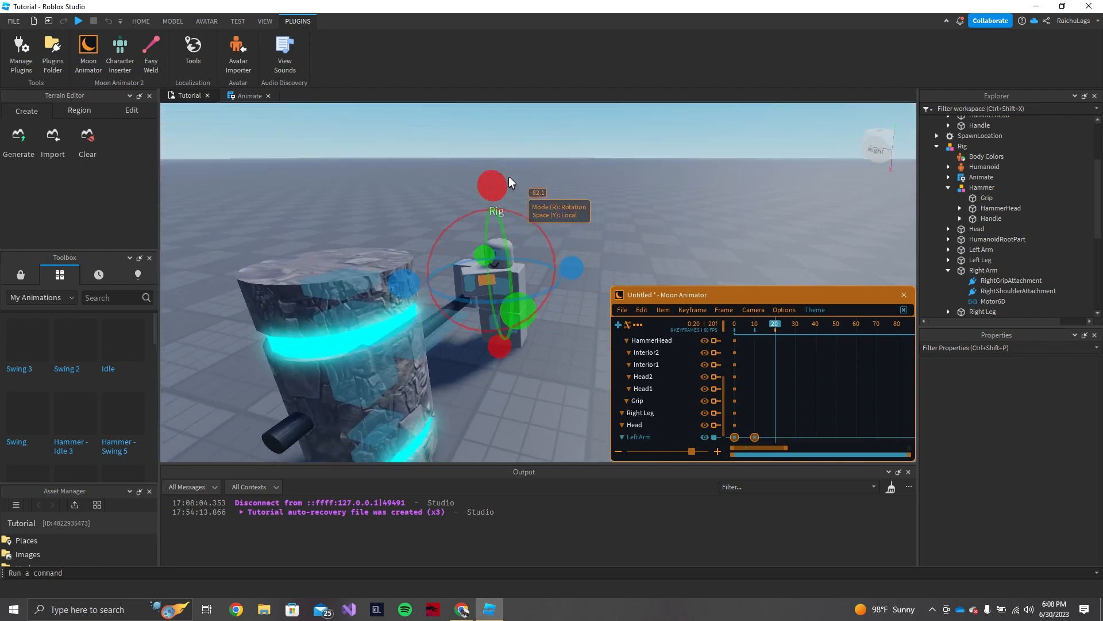
{"action": "left_click_drag", "start_coordinate": [497, 188], "coordinate": [435, 247]}
{"action": "key", "text": "r"}
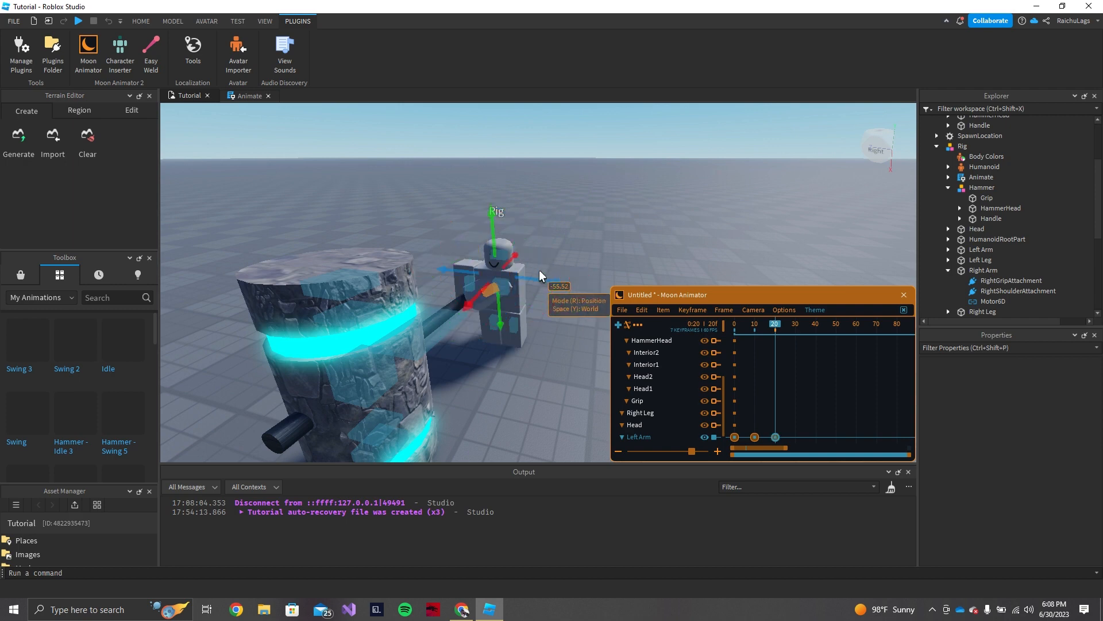
{"action": "left_click_drag", "start_coordinate": [552, 279], "coordinate": [541, 284]}
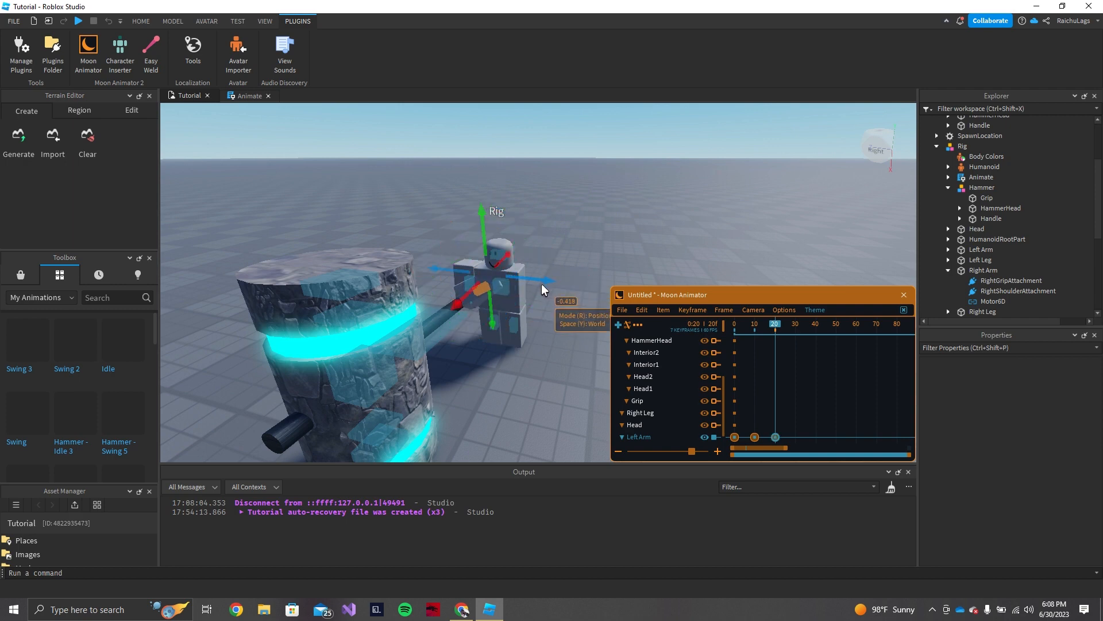
Step: Play back the hammer swing and examine the motion and the frame 20 pose from several angles
{"action": "scroll", "coordinate": [634, 228], "scroll_direction": "down", "scroll_amount": 5}
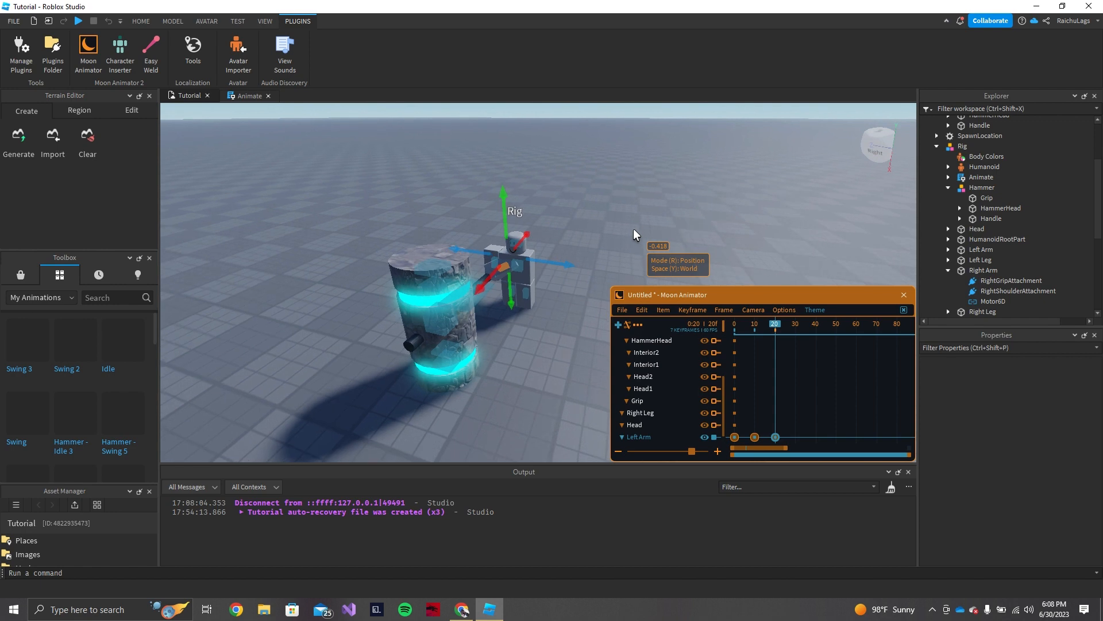
{"action": "key", "text": "space"}
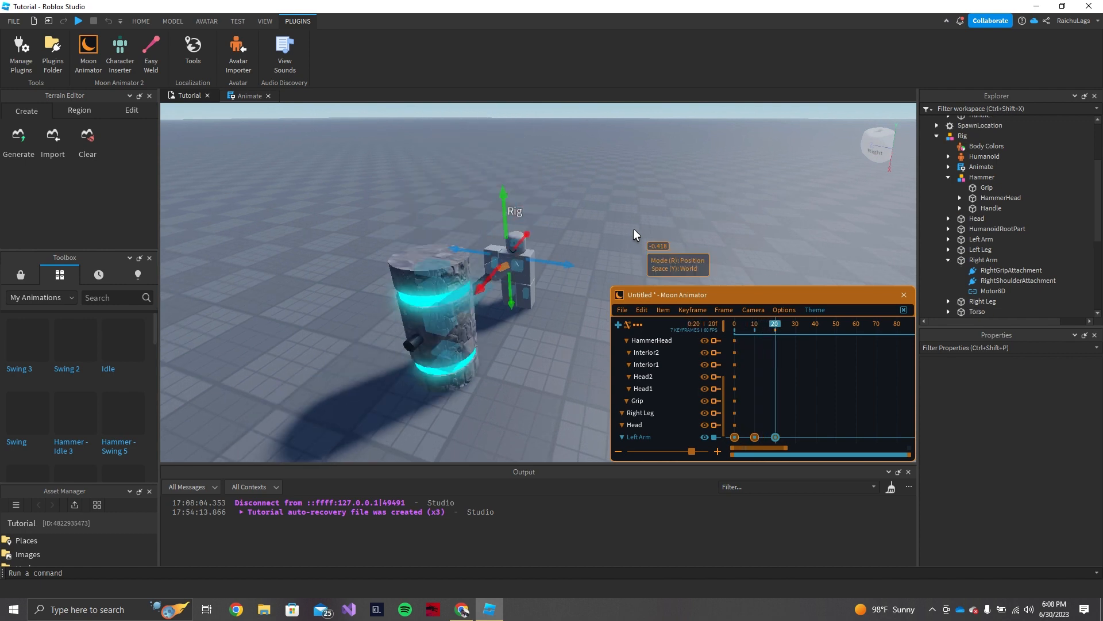
{"action": "key", "text": "space"}
{"action": "key", "text": "a"}
{"action": "right_click_drag", "start_coordinate": [633, 229], "coordinate": [633, 229]}
{"action": "key", "text": "s"}
{"action": "key", "text": "w"}
{"action": "key", "text": "s"}
{"action": "key", "text": "w"}
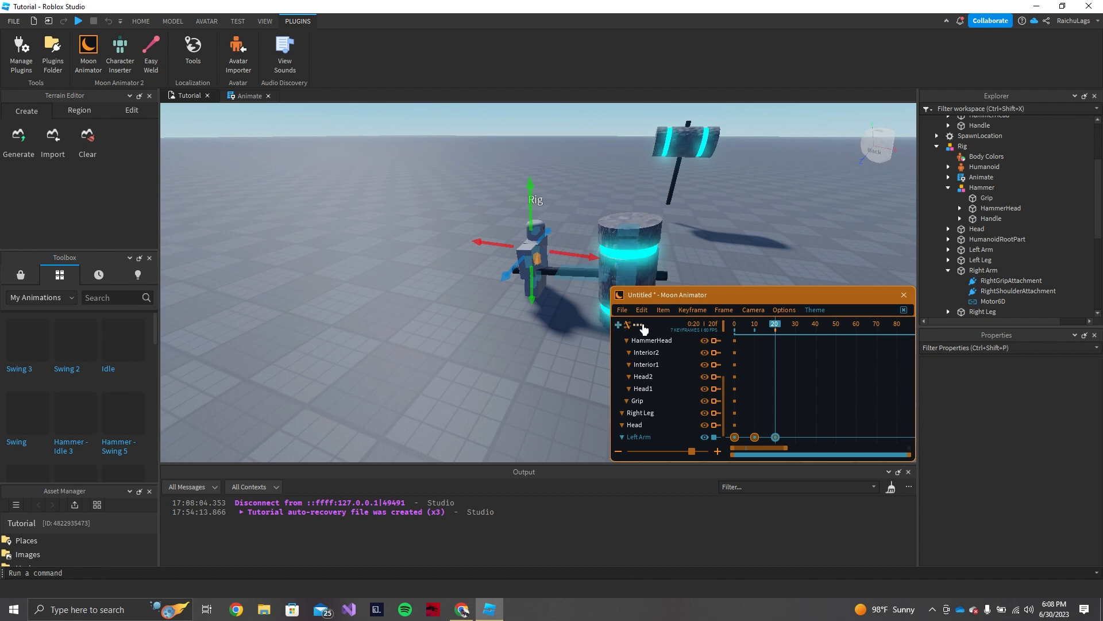
Step: Save the animation as Swing with a timeline size of 1:00, 60 FPS and Action priority
{"action": "left_click", "coordinate": [638, 327]}
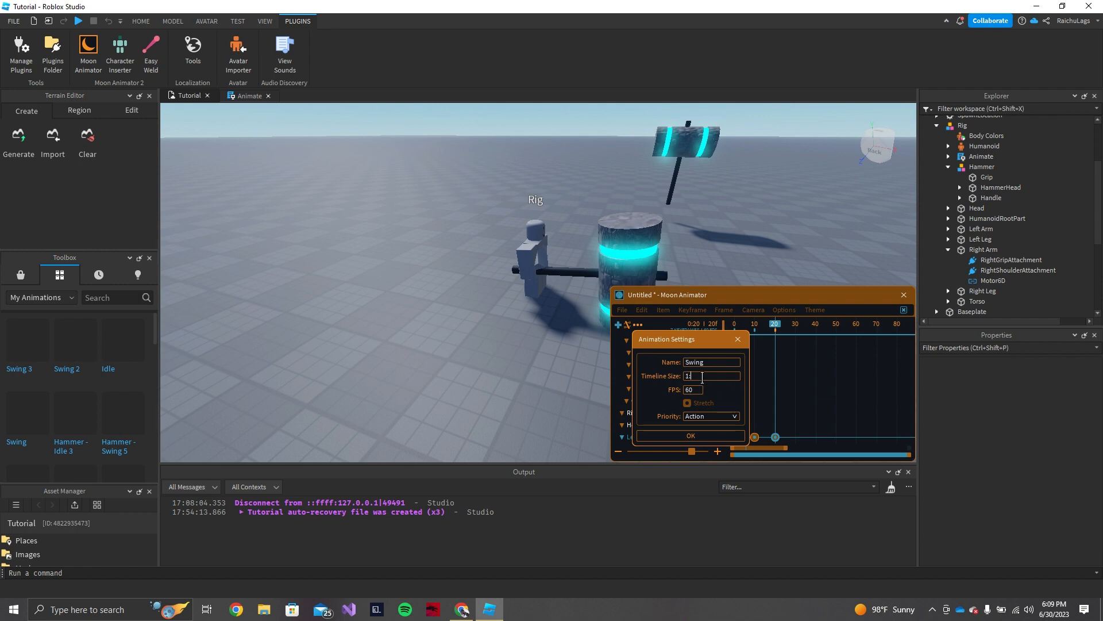
{"action": "left_click", "coordinate": [699, 418]}
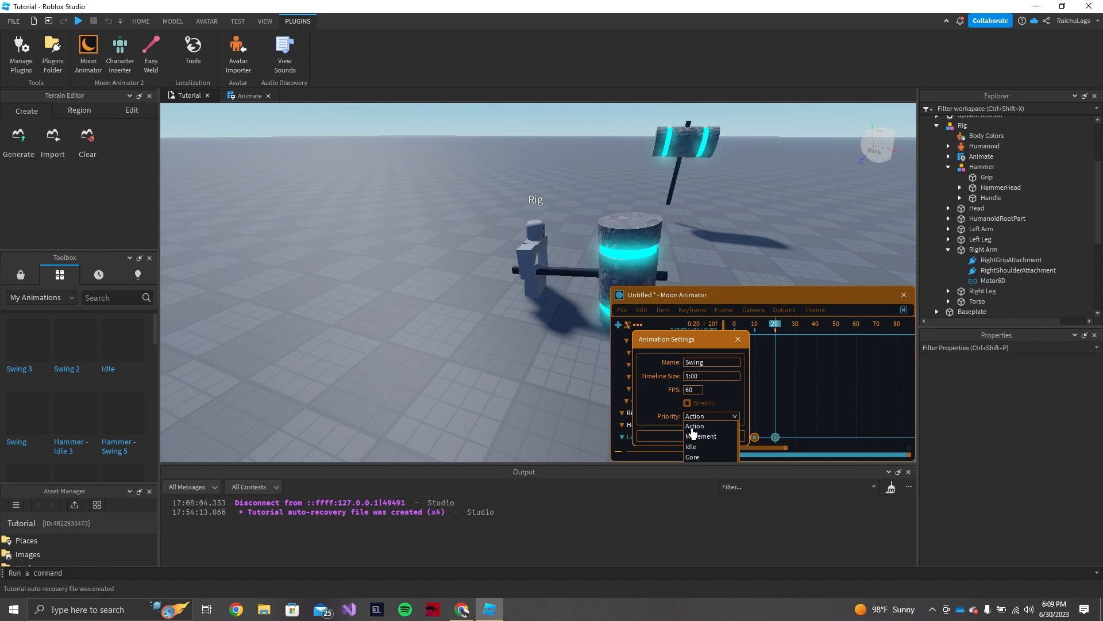
{"action": "left_click", "coordinate": [693, 428]}
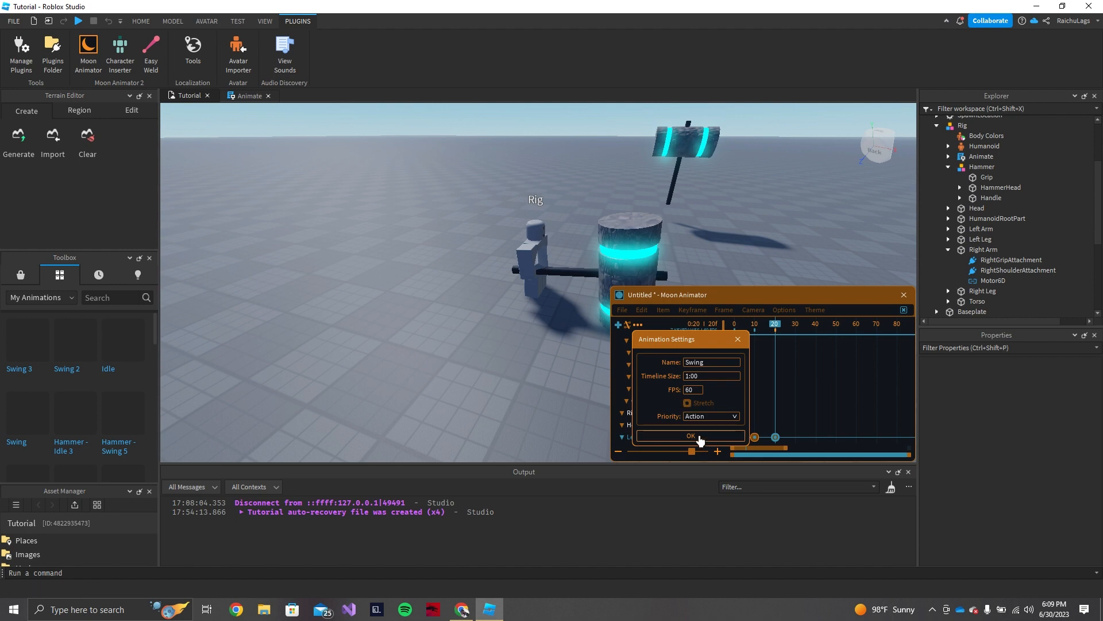
{"action": "left_click", "coordinate": [699, 437]}
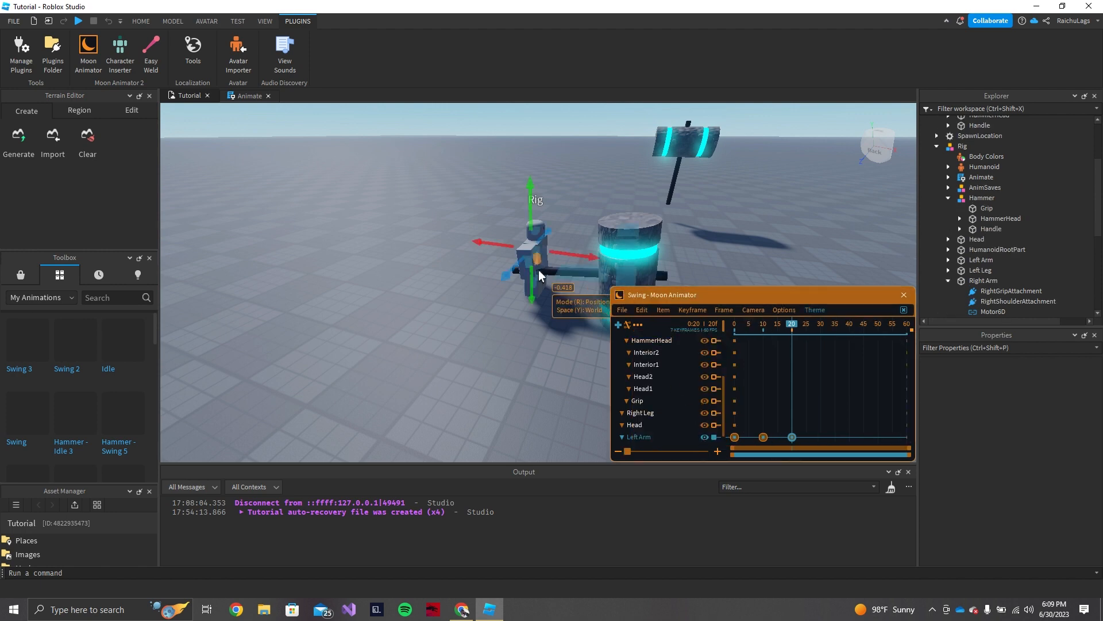
Step: Expand the Rig's AnimSaves and select the Swing keyframe sequence
{"action": "scroll", "coordinate": [539, 269], "scroll_direction": "up", "scroll_amount": 4}
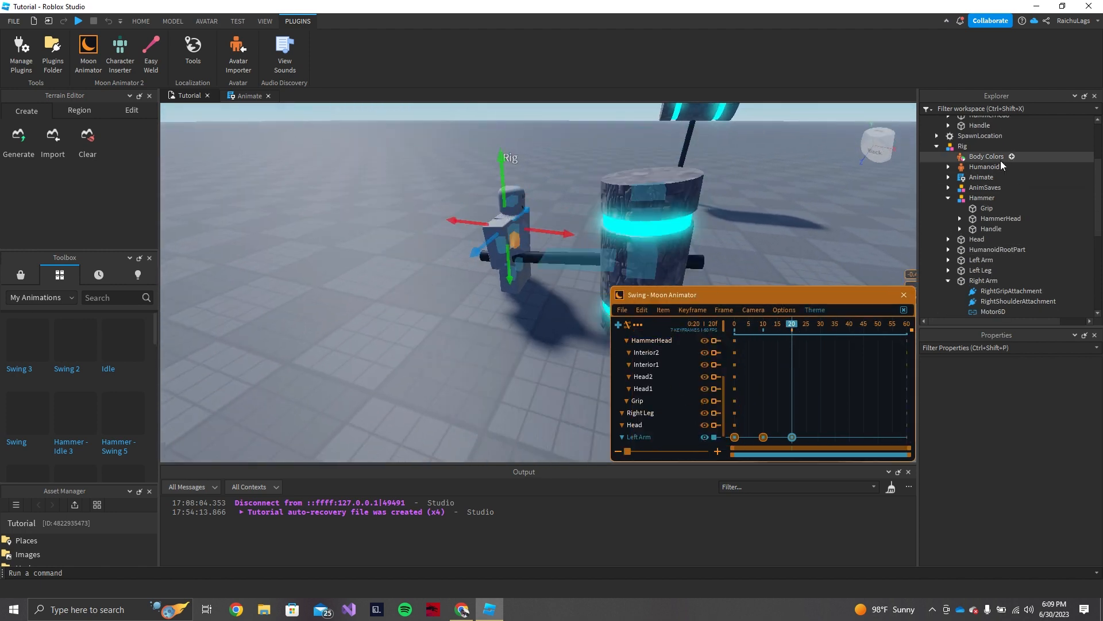
{"action": "left_click", "coordinate": [948, 187]}
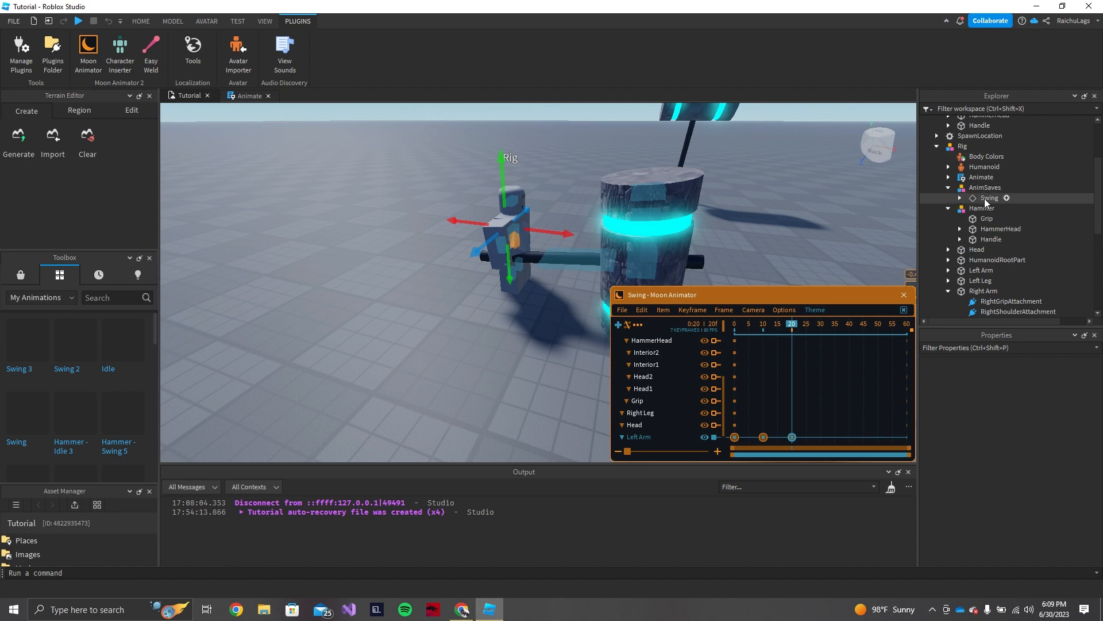
{"action": "left_click", "coordinate": [985, 198]}
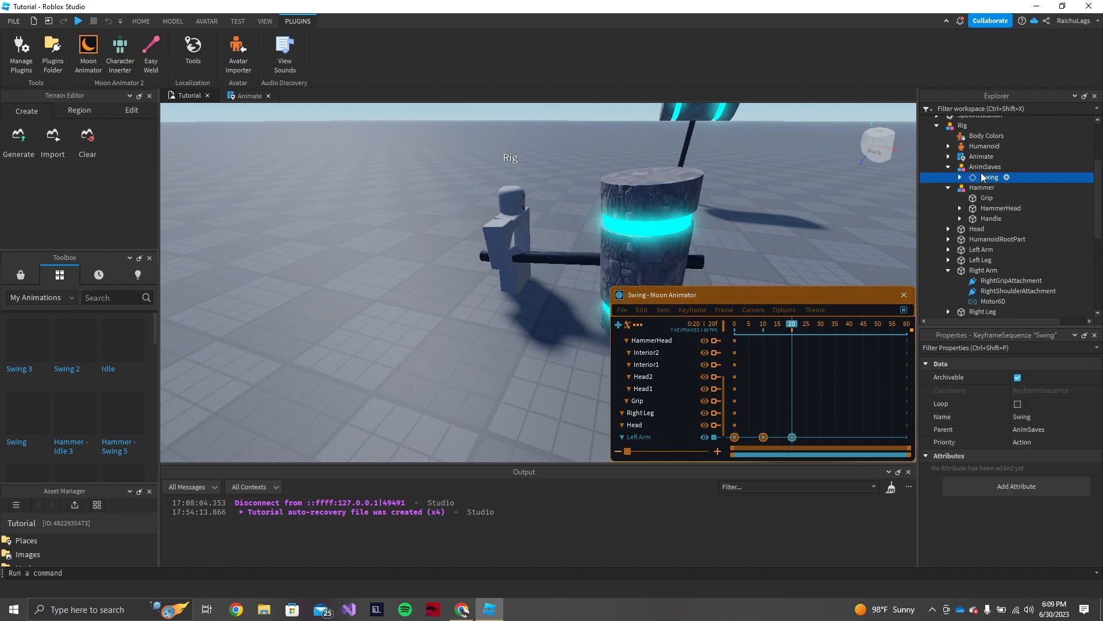
Step: Publish the Swing keyframe sequence to Roblox, overwriting the existing Swing animation asset
{"action": "right_click", "coordinate": [987, 180]}
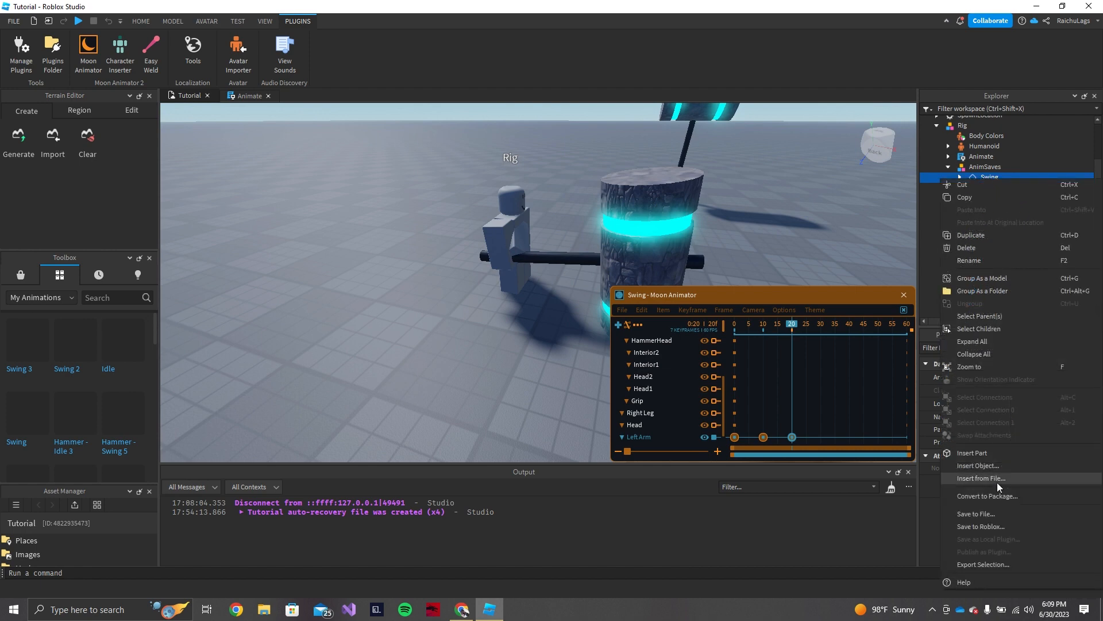
{"action": "left_click", "coordinate": [985, 527]}
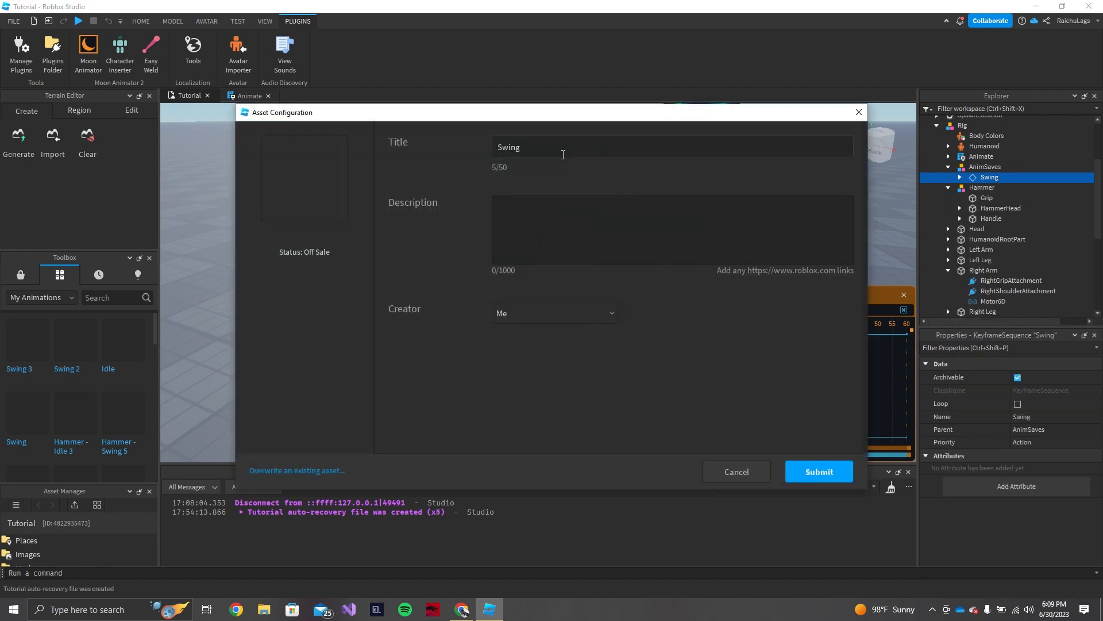
{"action": "left_click", "coordinate": [298, 471]}
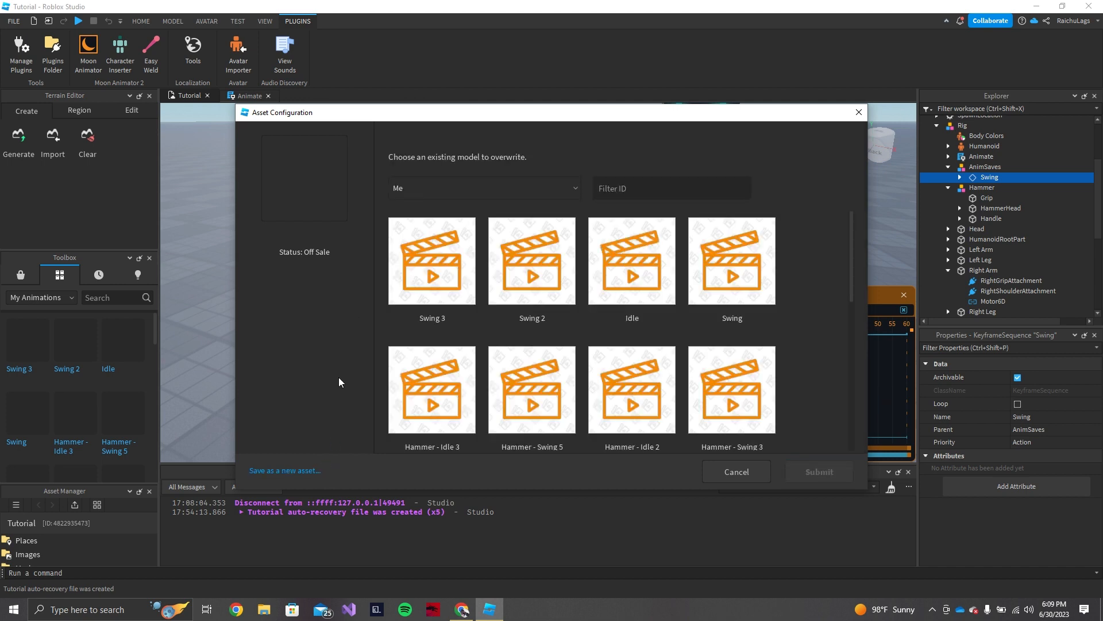
{"action": "left_click", "coordinate": [747, 290]}
{"action": "left_click", "coordinate": [818, 468]}
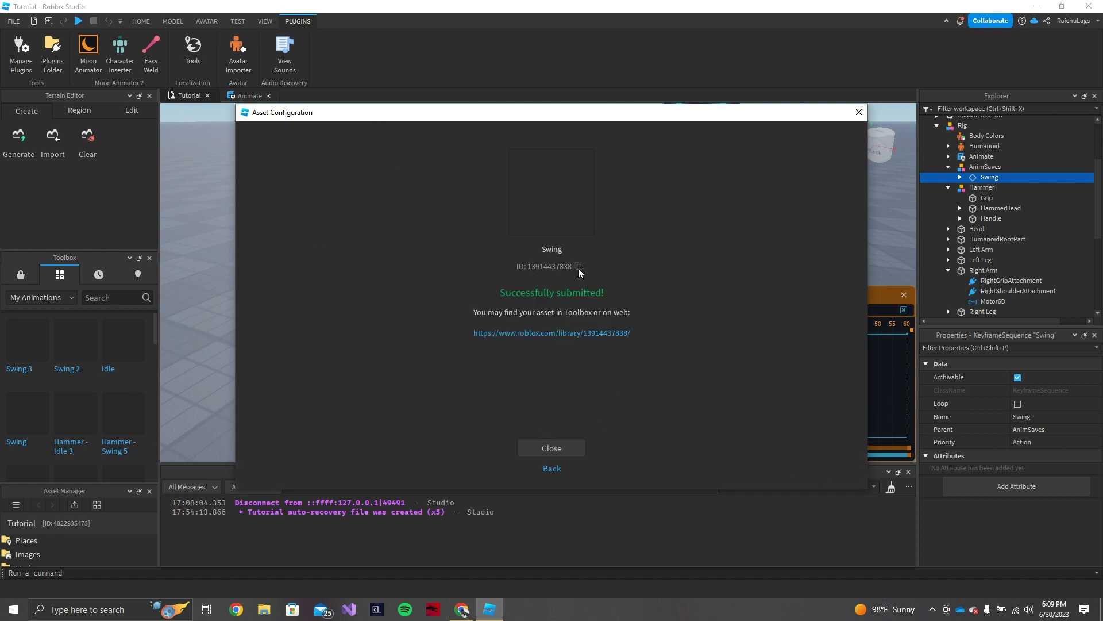
{"action": "left_click", "coordinate": [551, 449]}
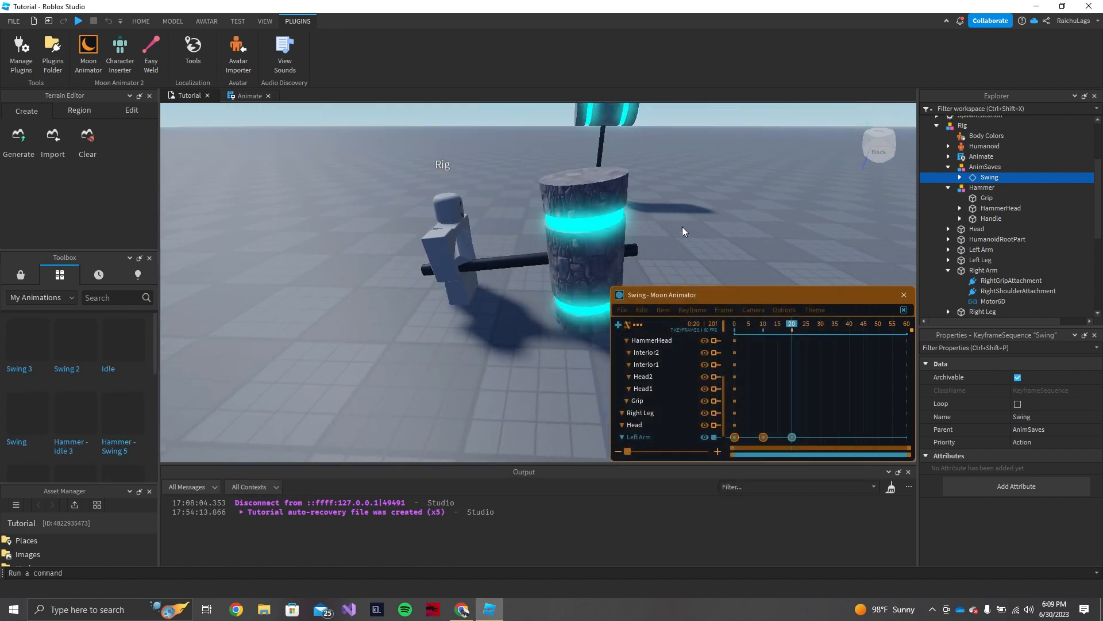
Step: Close the Moon Animator window and collapse the Rig's hierarchy in the workspace
{"action": "right_click_drag", "start_coordinate": [682, 232], "coordinate": [908, 247]}
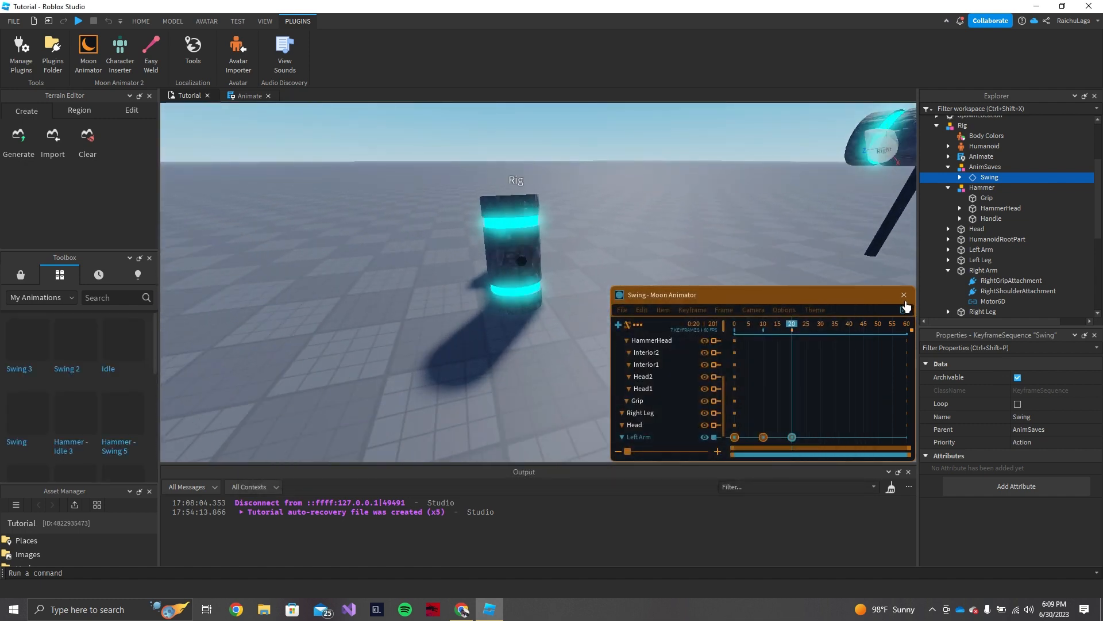
{"action": "left_click", "coordinate": [905, 297]}
{"action": "right_click_drag", "start_coordinate": [772, 310], "coordinate": [771, 310]}
{"action": "key", "text": "s"}
{"action": "scroll", "coordinate": [1005, 224], "scroll_direction": "up", "scroll_amount": 2}
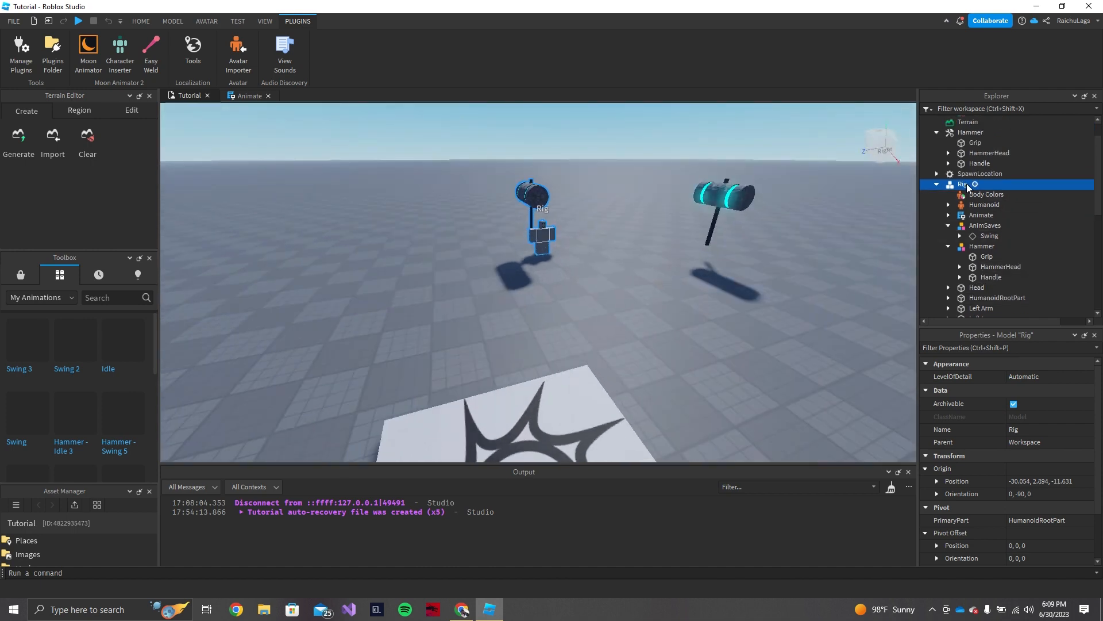
{"action": "left_click", "coordinate": [938, 185]}
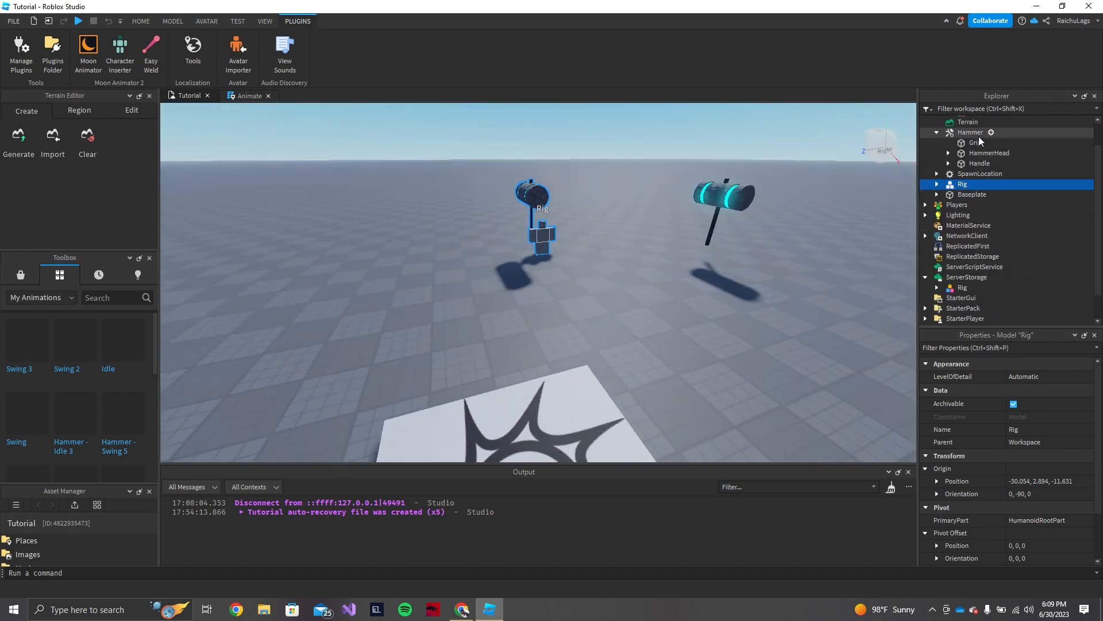
Step: Insert an Animation object into the Hammer tool and rename it Swing
{"action": "left_click", "coordinate": [990, 133]}
{"action": "type", "text": "animati"}
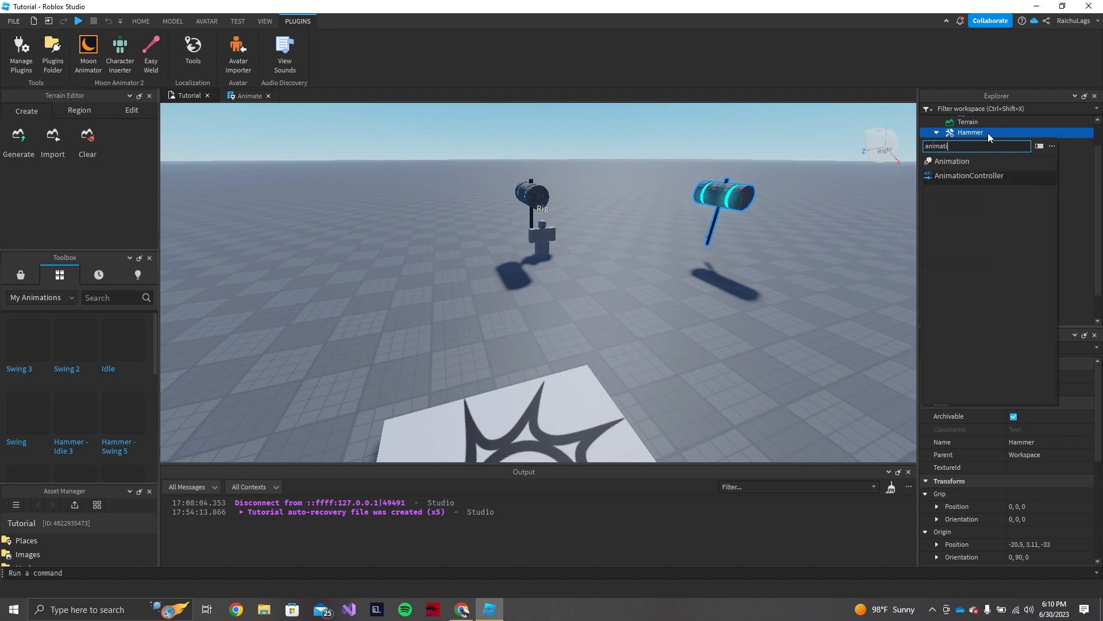
{"action": "left_click", "coordinate": [949, 161]}
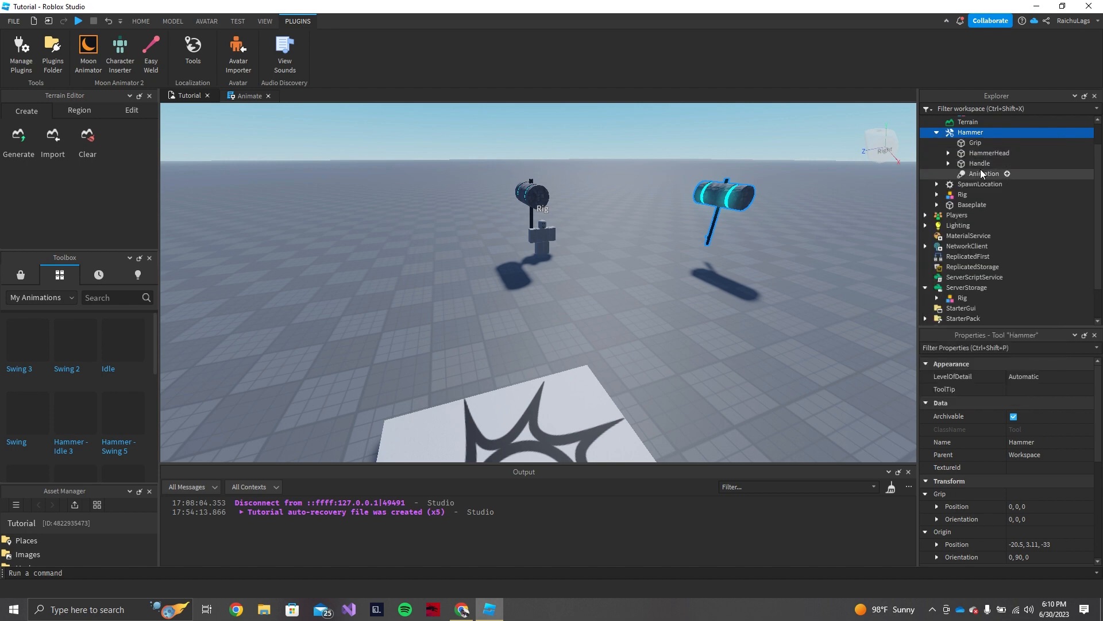
{"action": "left_click", "coordinate": [985, 175]}
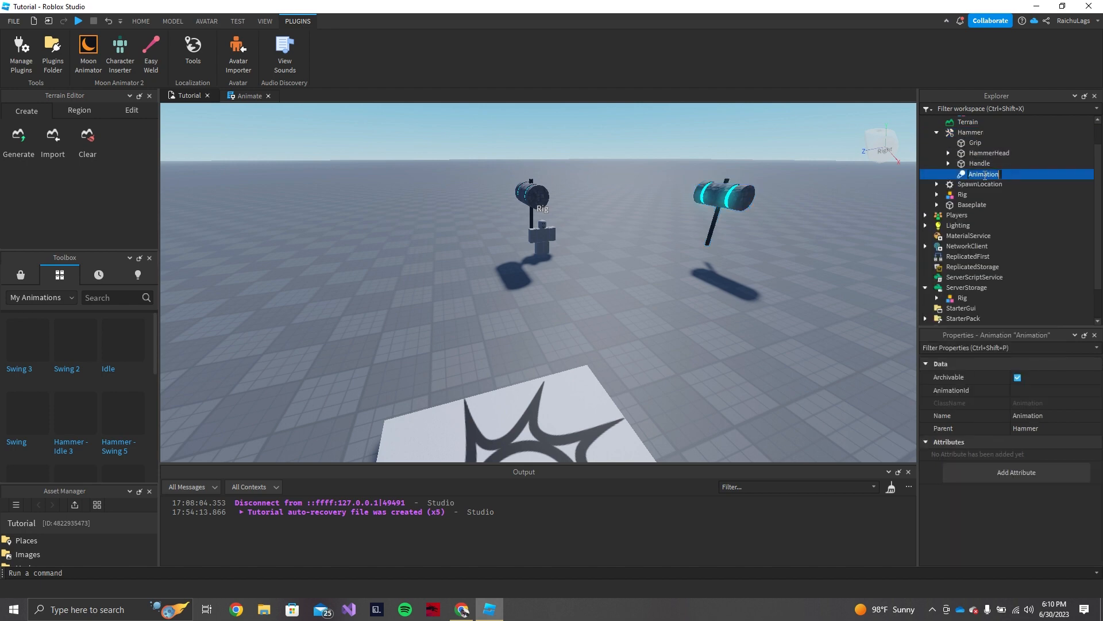
{"action": "type", "text": "Swing"}
{"action": "key", "text": "Return"}
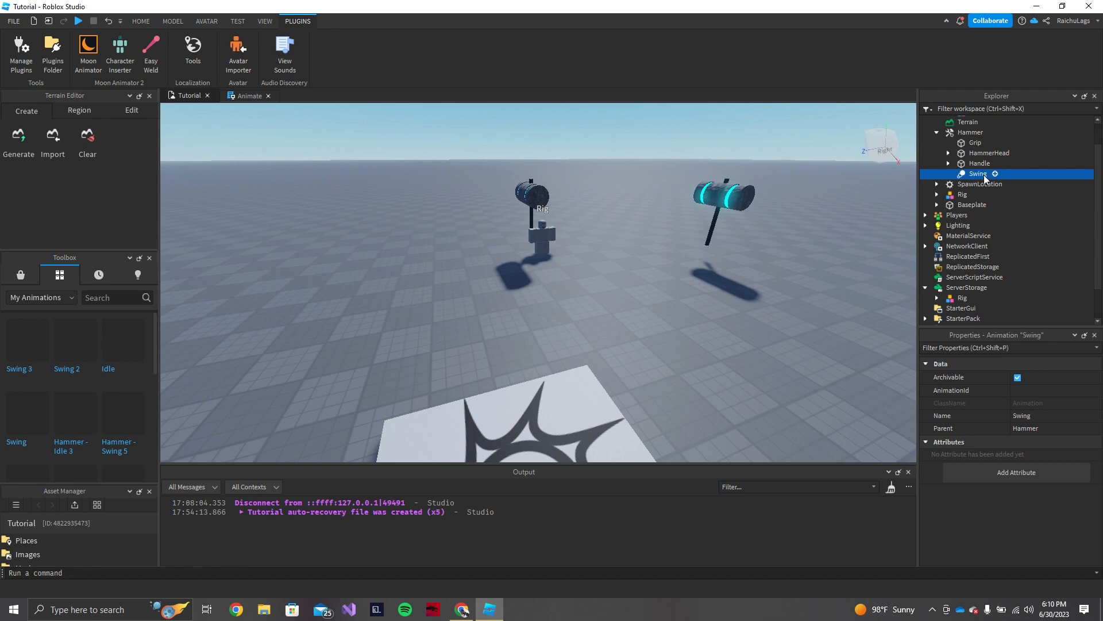
Step: Insert a LocalScript into the Hammer tool and rename it Animate
{"action": "left_click", "coordinate": [985, 132]}
{"action": "left_click", "coordinate": [991, 133]}
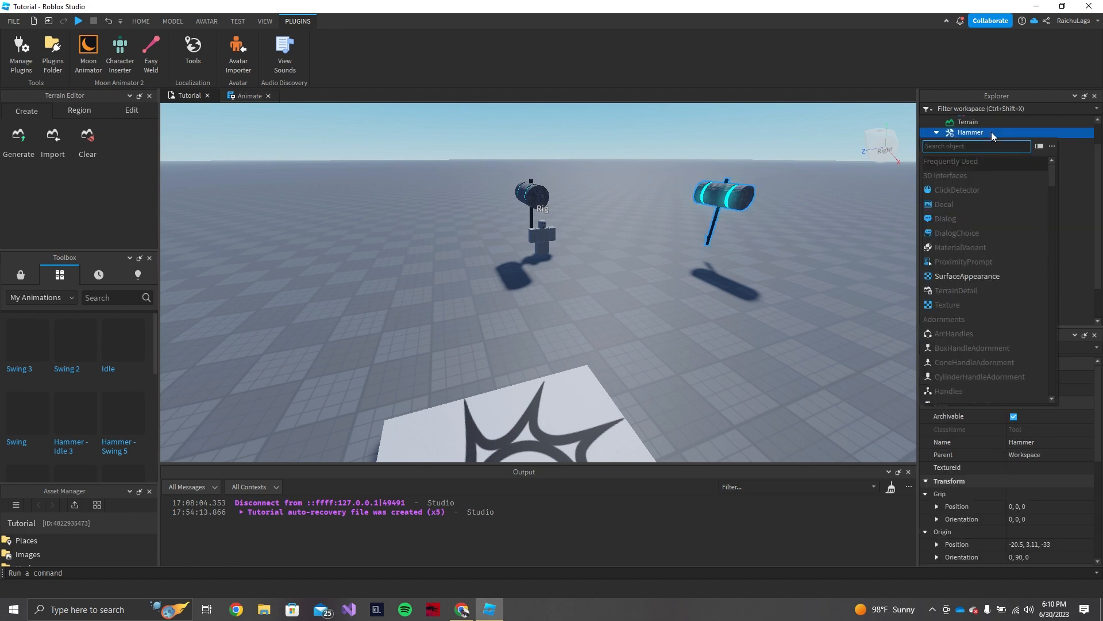
{"action": "type", "text": "local"}
{"action": "left_click", "coordinate": [975, 175]}
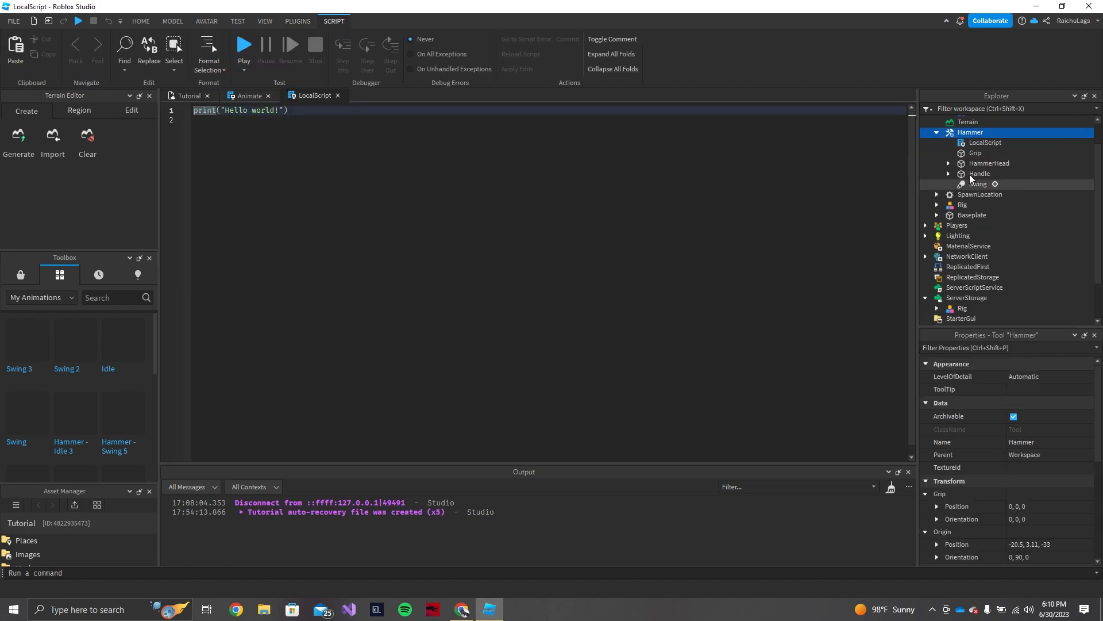
{"action": "left_click", "coordinate": [981, 145]}
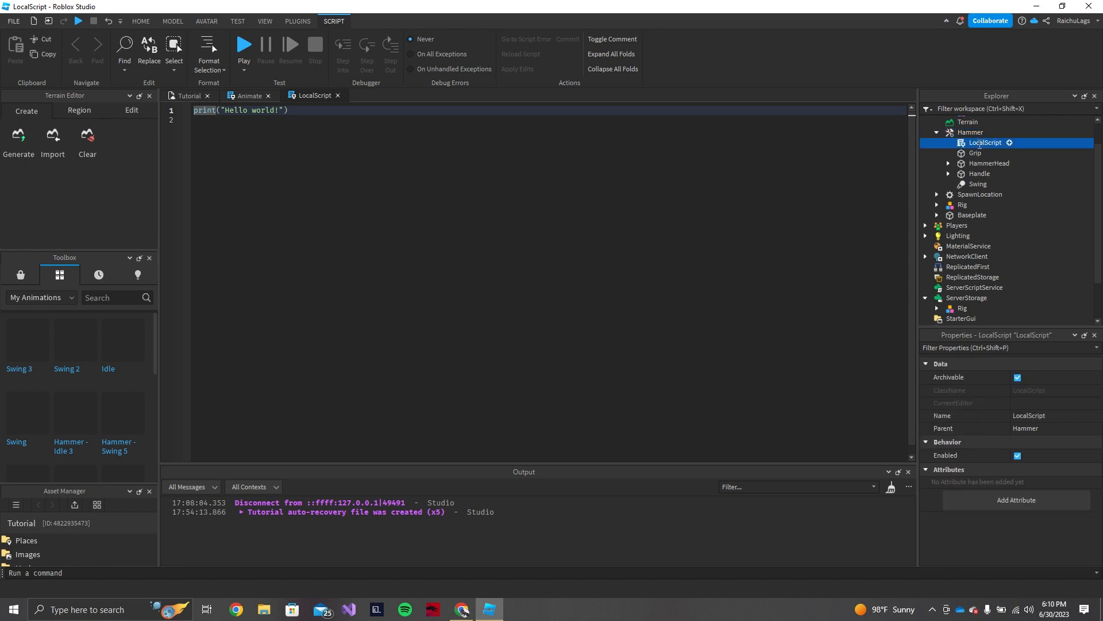
{"action": "left_click", "coordinate": [980, 144]}
{"action": "type", "text": "Animate"}
{"action": "key", "text": "Return"}
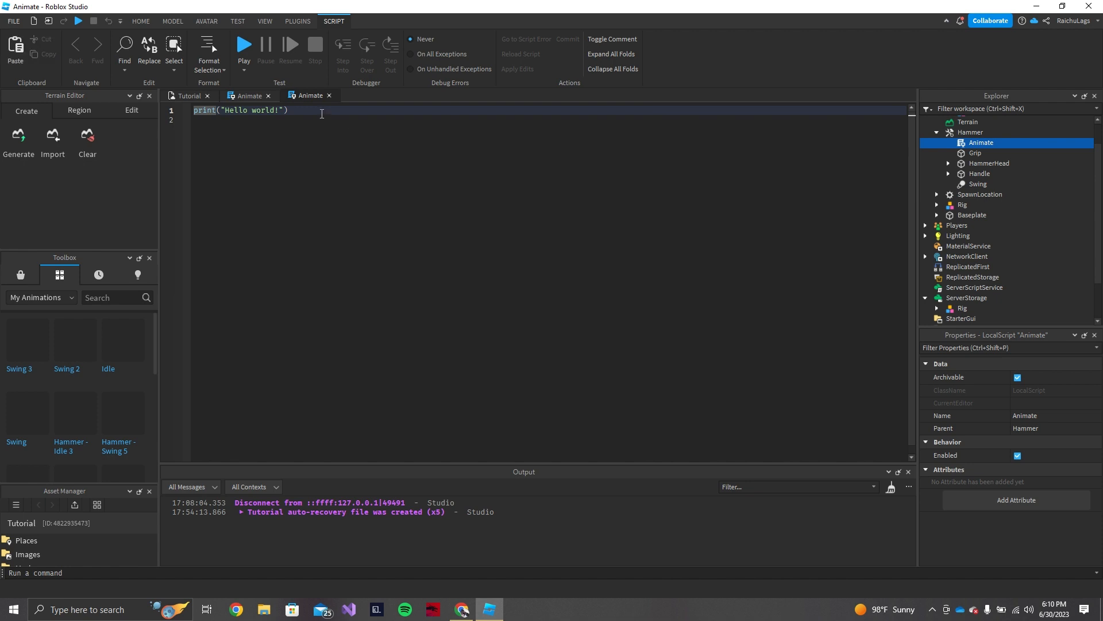
Step: Replace the Animate script's default print line with local tool = script.Parent
{"action": "triple_click", "coordinate": [322, 111]}
{"action": "key", "text": "BackSpace"}
{"action": "type", "text": "l"}
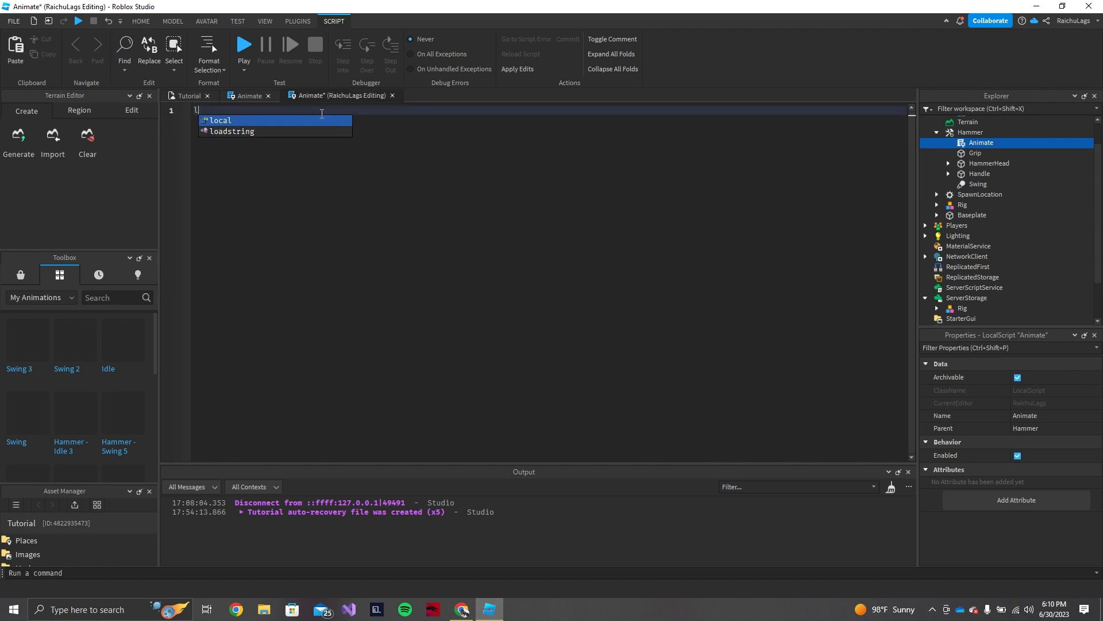
{"action": "type", "text": "ocal tool ="}
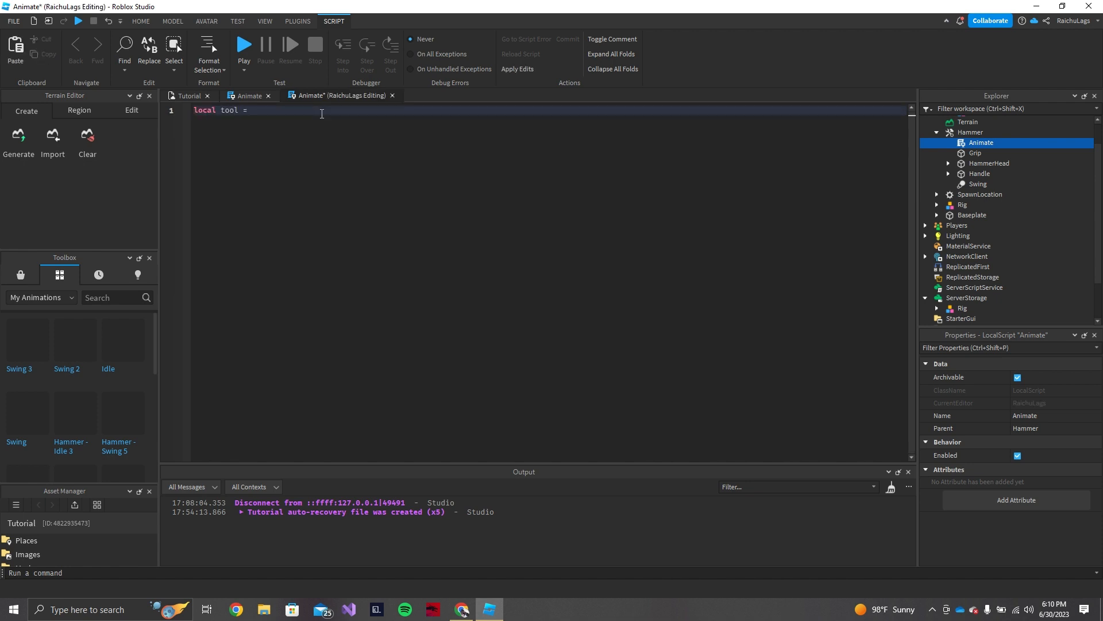
{"action": "type", "text": " script.Paren"}
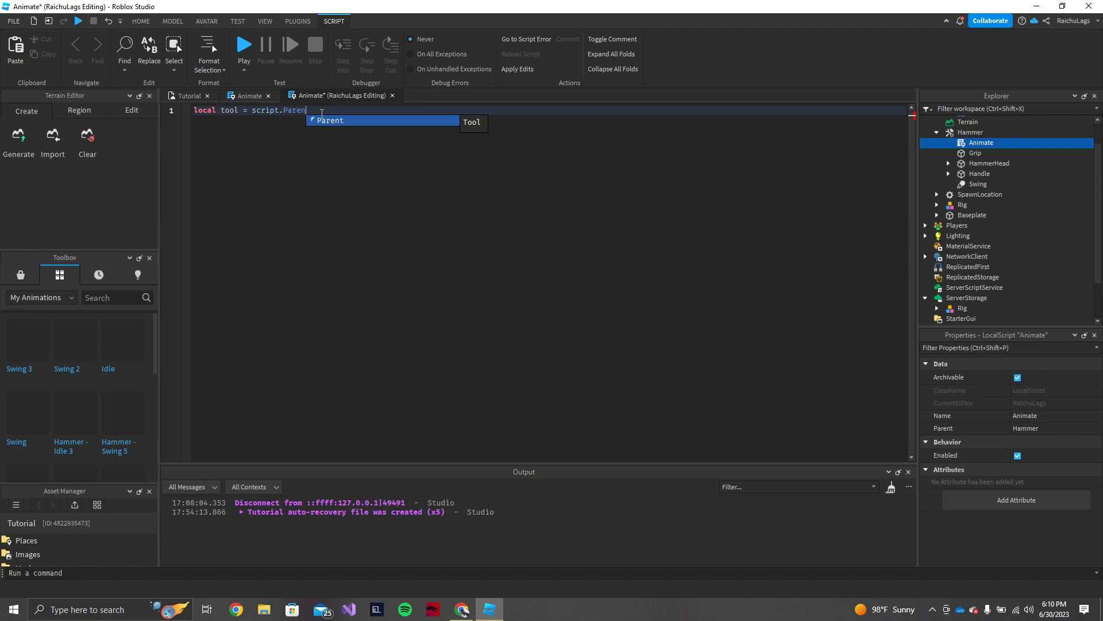
{"action": "type", "text": "t"}
{"action": "key", "text": "Return"}
{"action": "key", "text": "Return"}
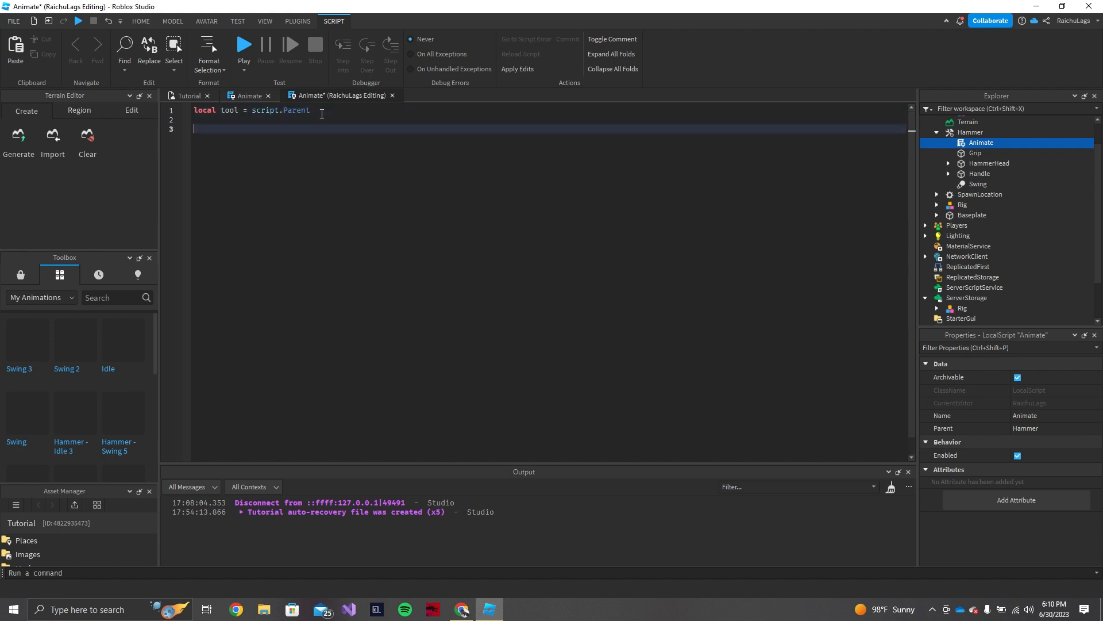
Step: Add the line tool.Activate:Connect(swing) below the tool variable in the Animate script
{"action": "type", "text": "tool.Activate"}
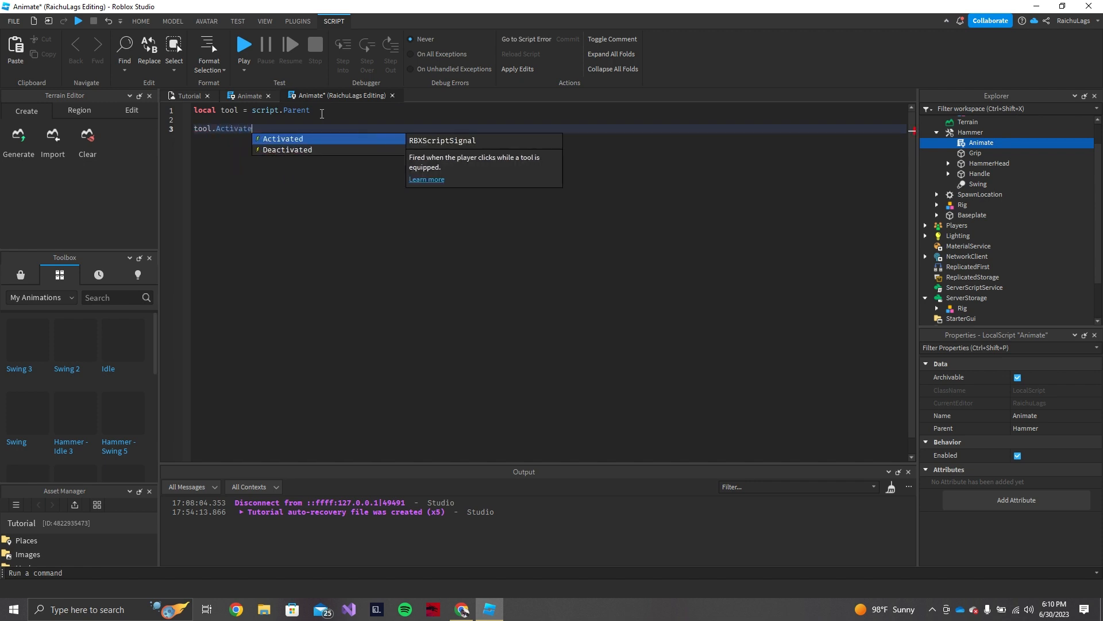
{"action": "type", "text": ":"}
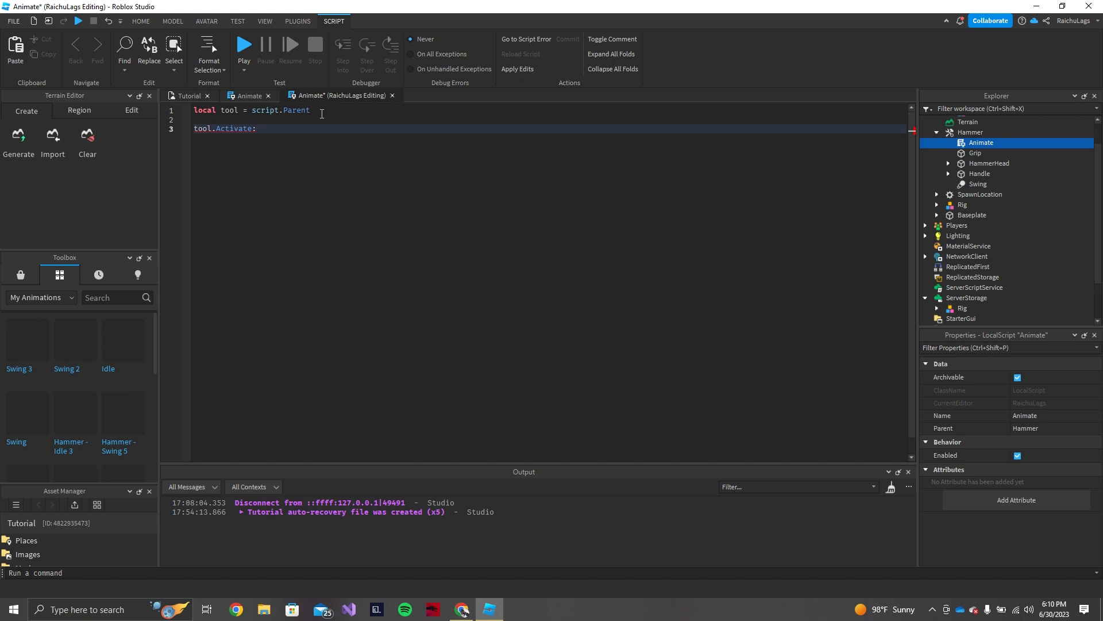
{"action": "type", "text": "Connect("}
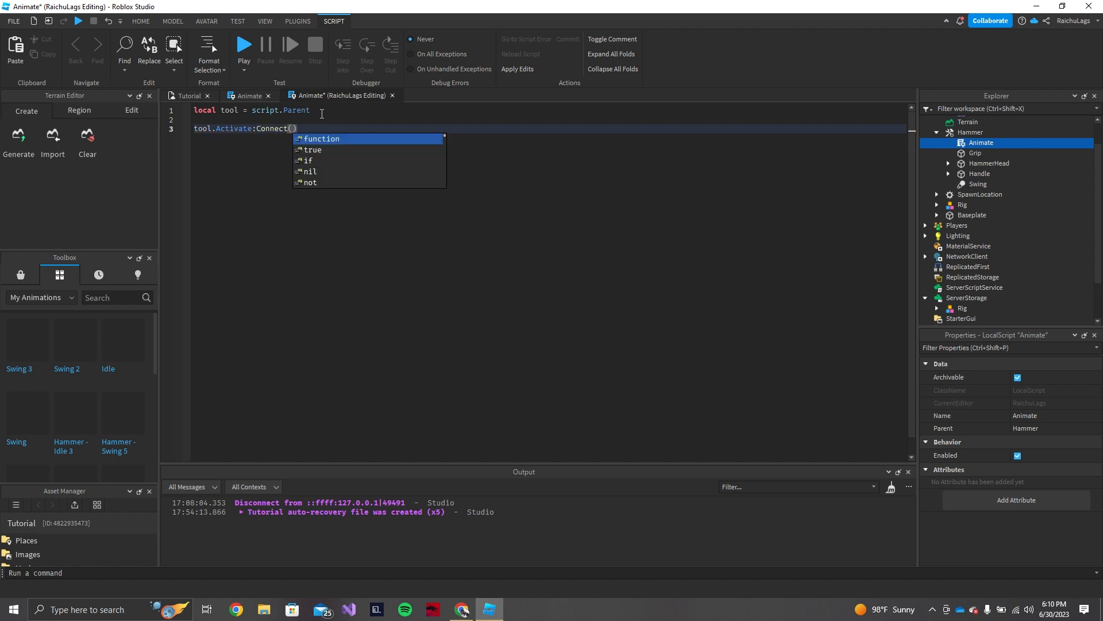
{"action": "type", "text": "swing"}
Step: Define local function swing() above the connection line, with local animation = tool.Swing in its body
{"action": "key", "text": "Up"}
{"action": "key", "text": "Return"}
{"action": "key", "text": "Return"}
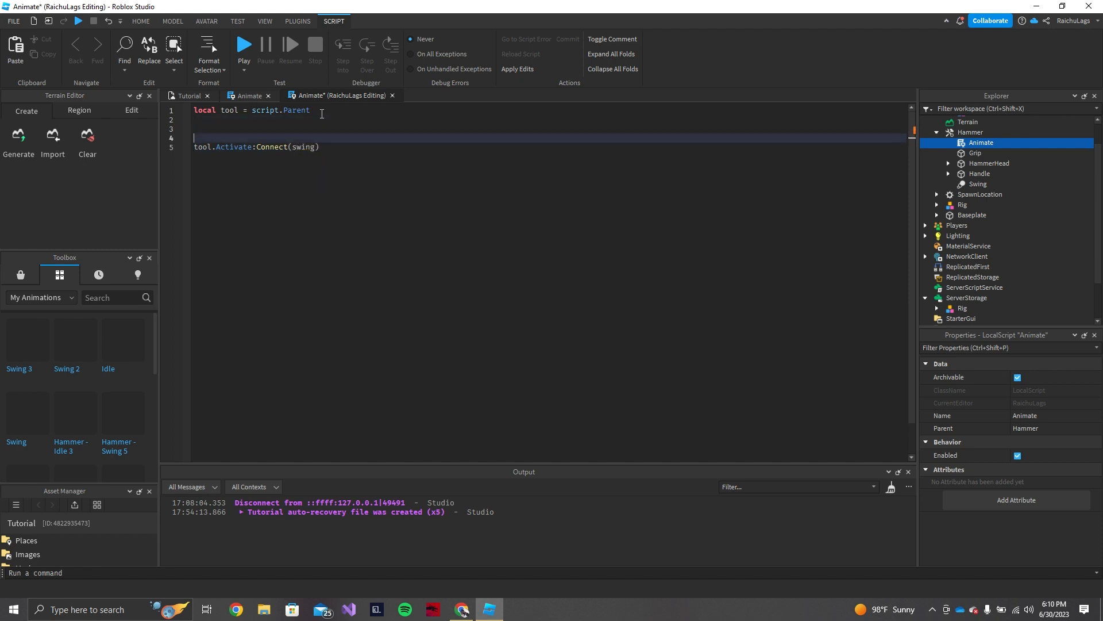
{"action": "key", "text": "Up"}
{"action": "type", "text": "local "}
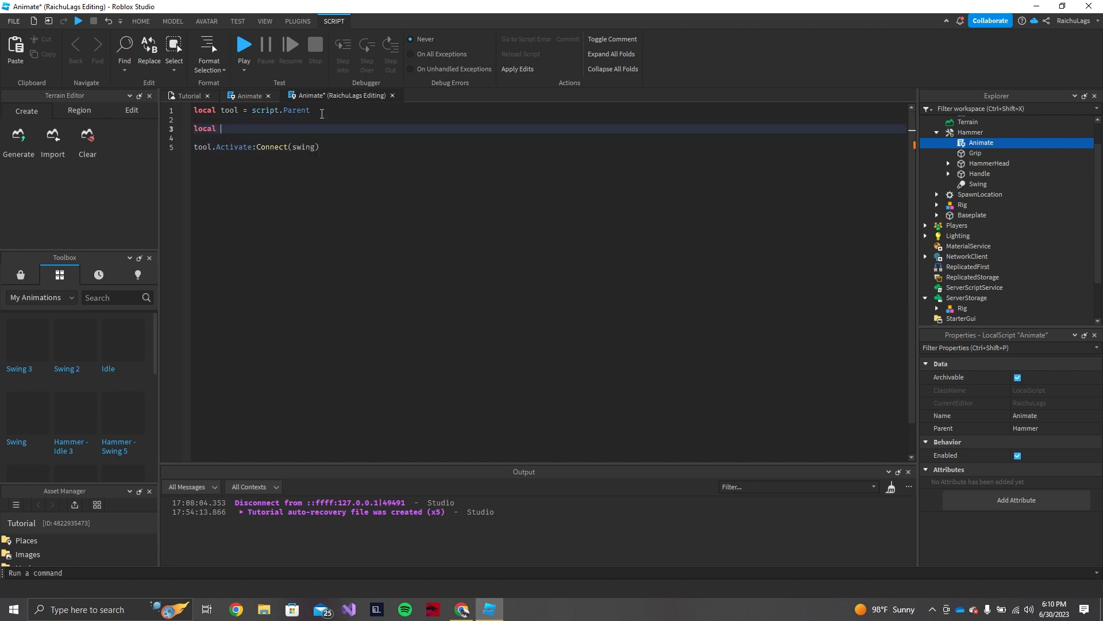
{"action": "type", "text": "function swing()"}
{"action": "key", "text": "Return"}
{"action": "type", "text": "local"}
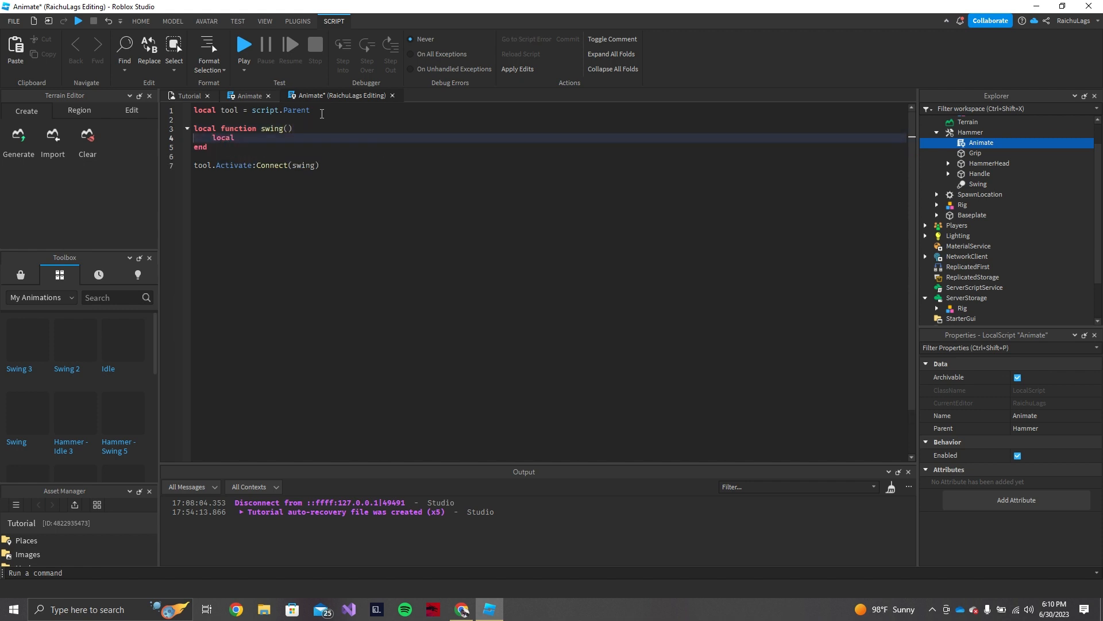
{"action": "type", "text": " animation = tool."}
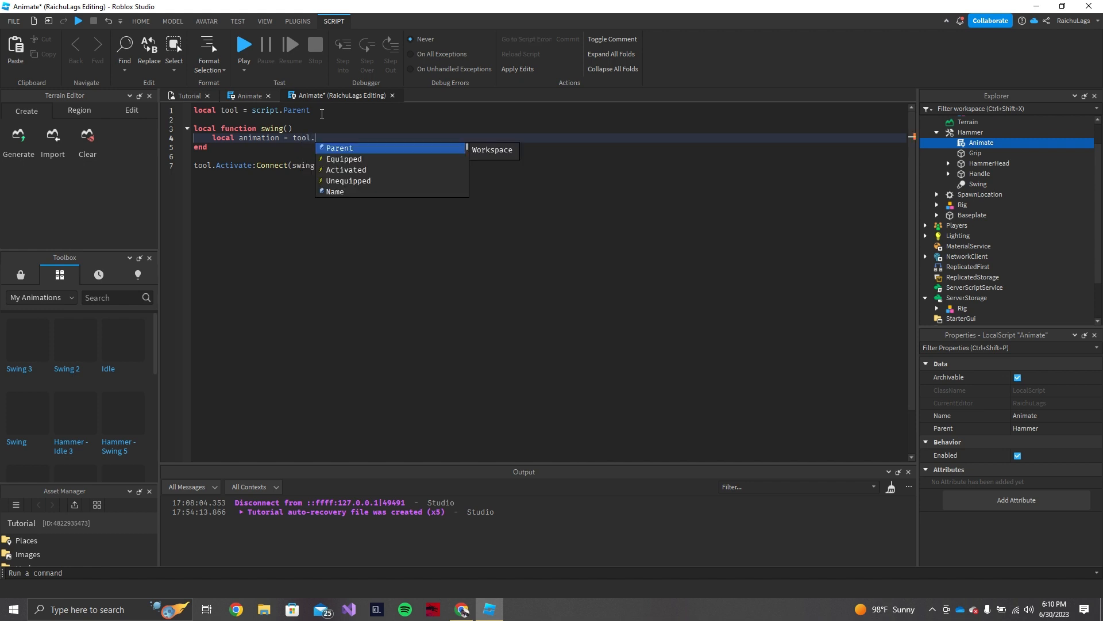
{"action": "type", "text": "Swing"}
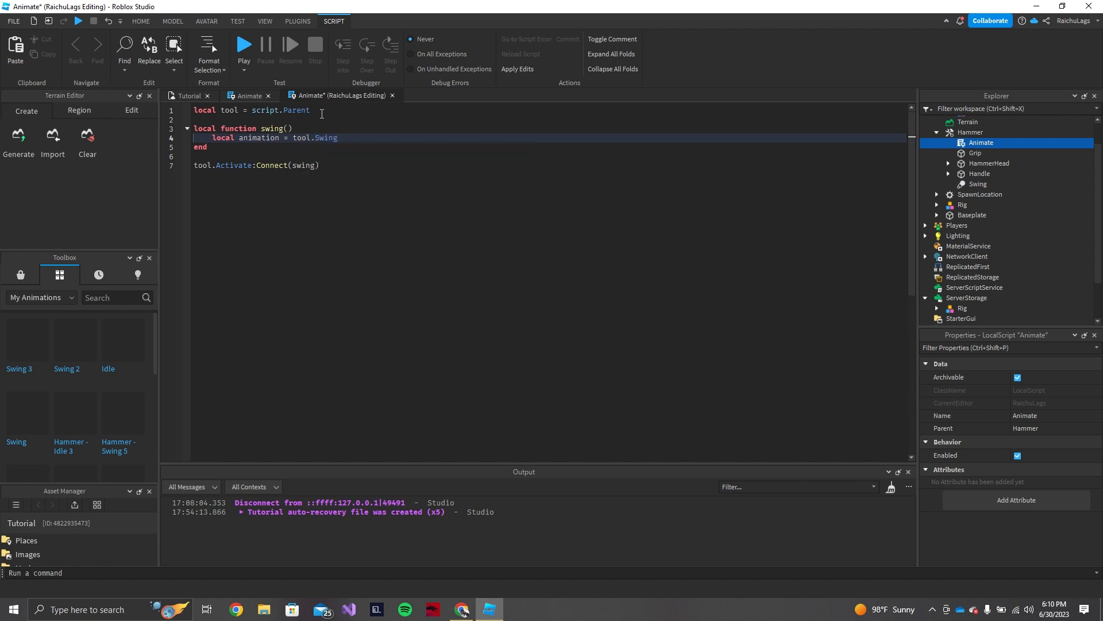
Step: Add local humanoid = tool.Parent:FindFirstChild('Humanoid') below the animation variable in the swing function
{"action": "key", "text": "Return"}
{"action": "type", "text": "local humanoid"}
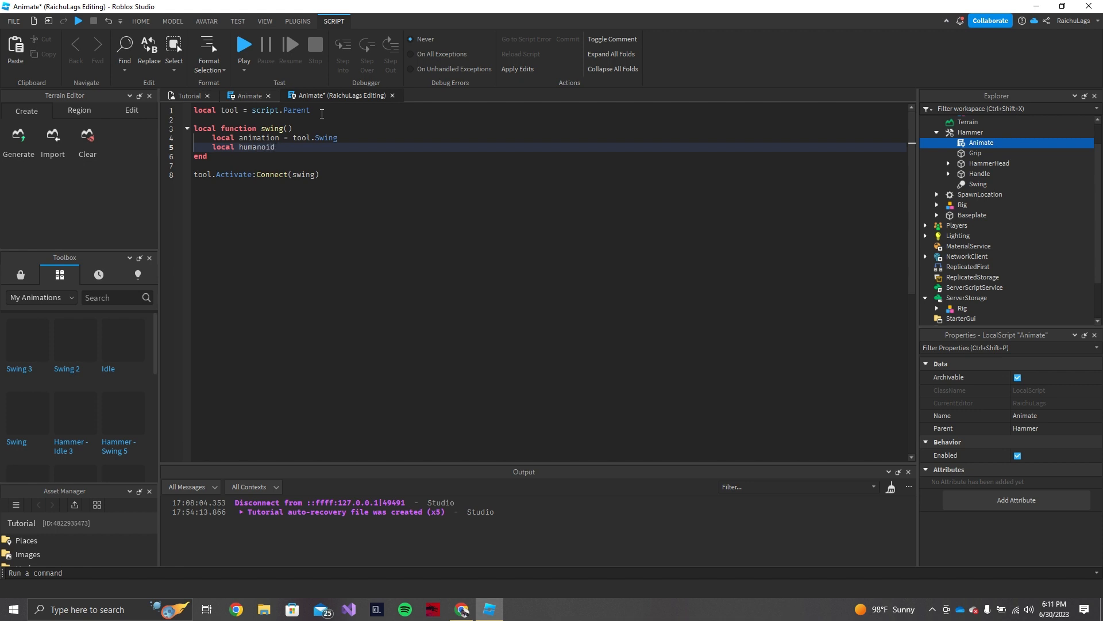
{"action": "type", "text": " = tool.par"}
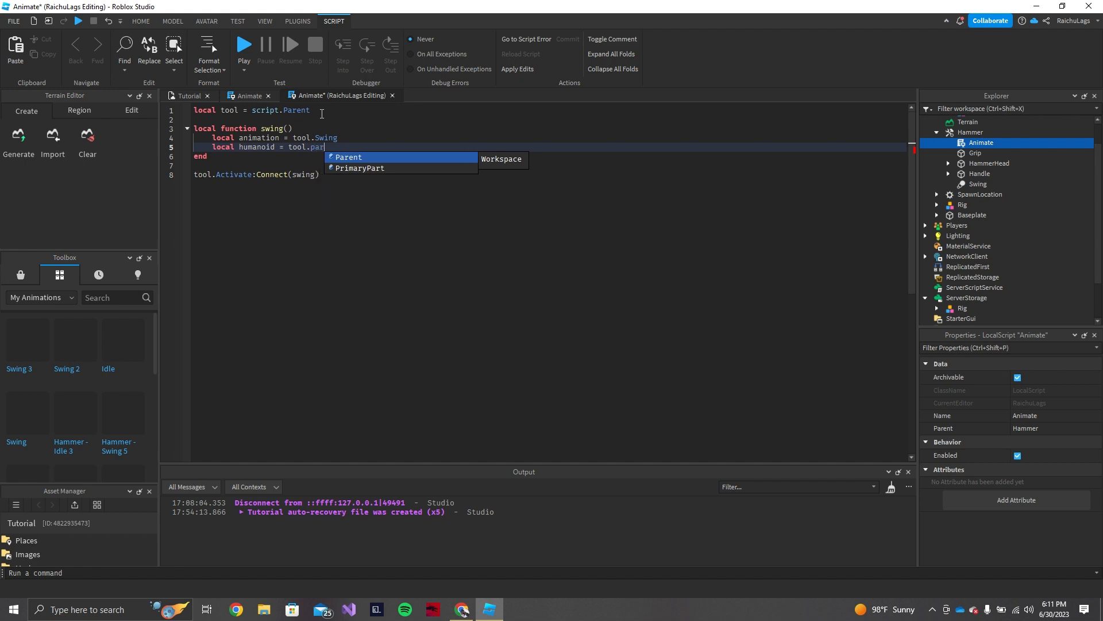
{"action": "key", "text": "BackSpace"}
{"action": "key", "text": "BackSpace"}
{"action": "key", "text": "BackSpace"}
{"action": "type", "text": "Pare"}
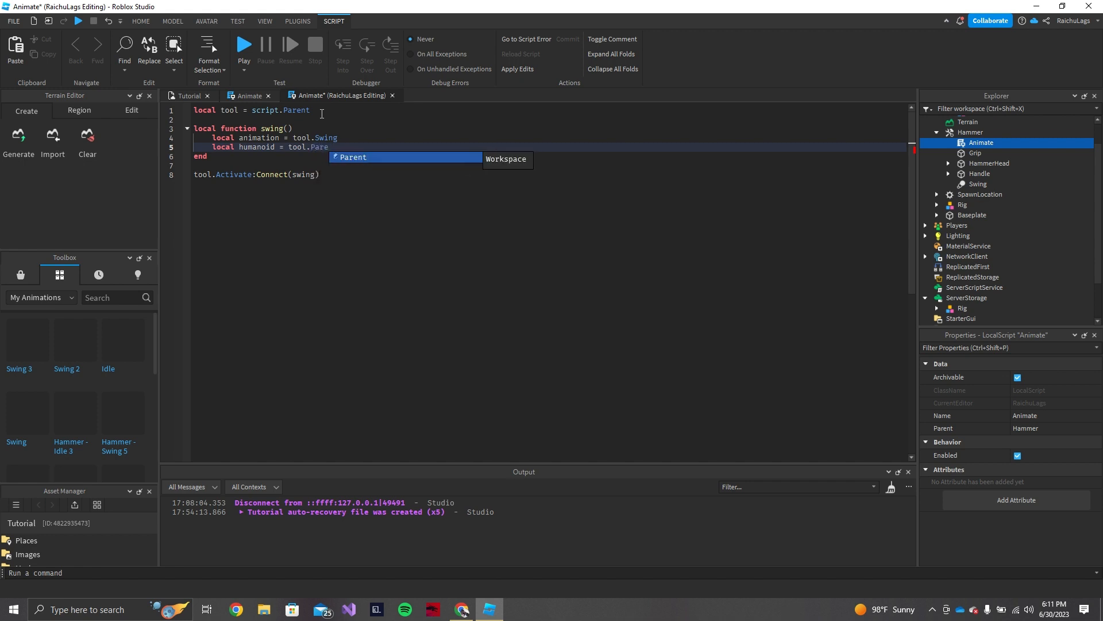
{"action": "key", "text": "Tab"}
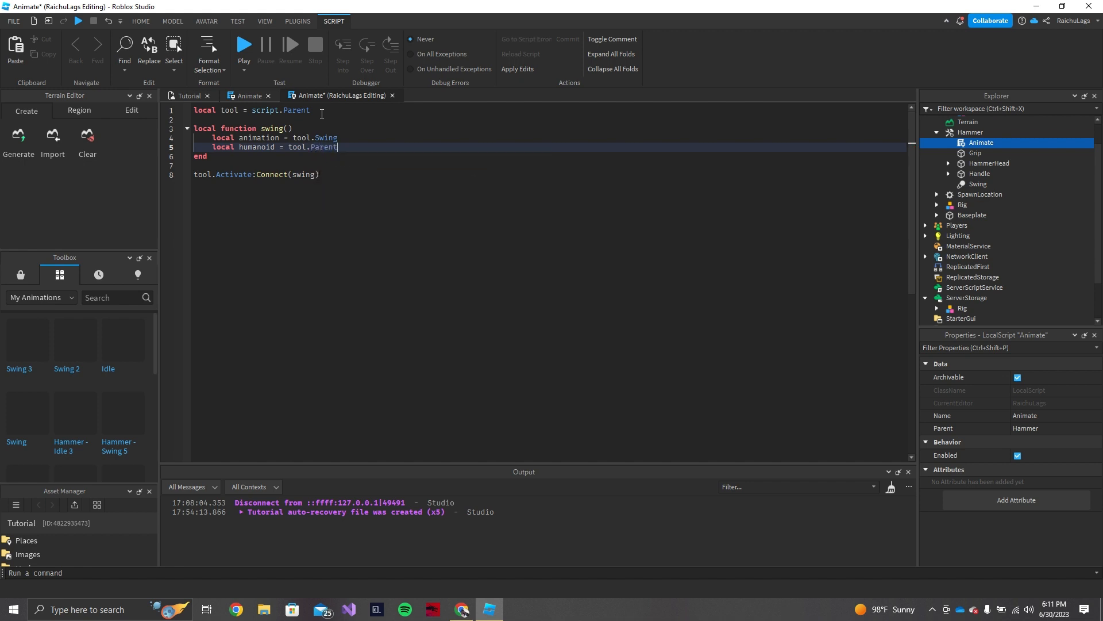
{"action": "type", "text": ":"}
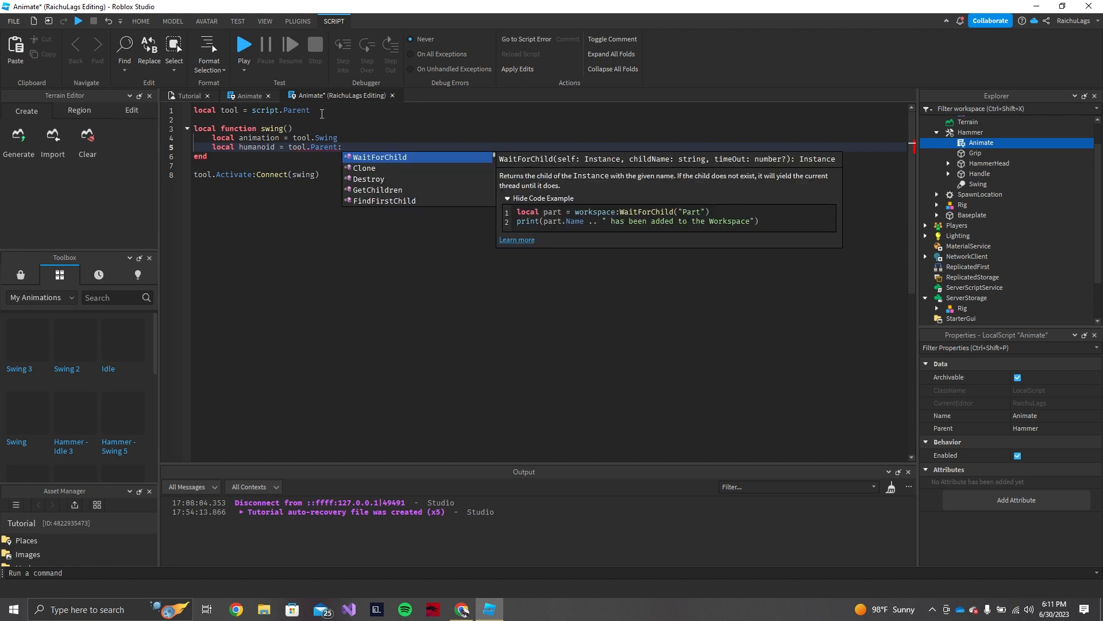
{"action": "type", "text": "Find"}
{"action": "key", "text": "Tab"}
{"action": "type", "text": "('"}
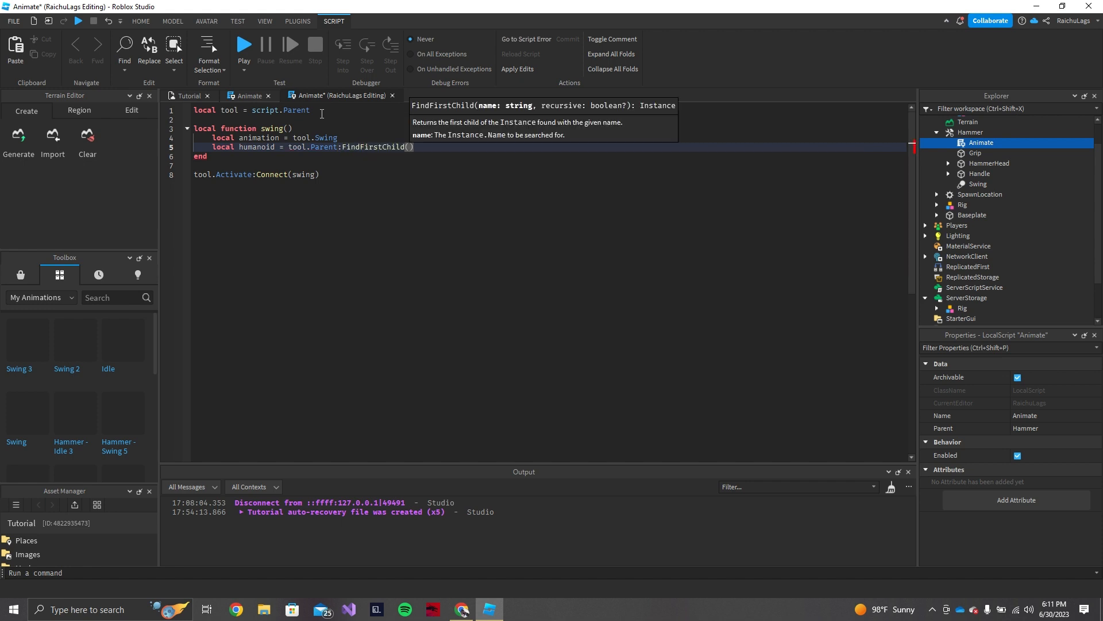
{"action": "type", "text": "Humanoid')"}
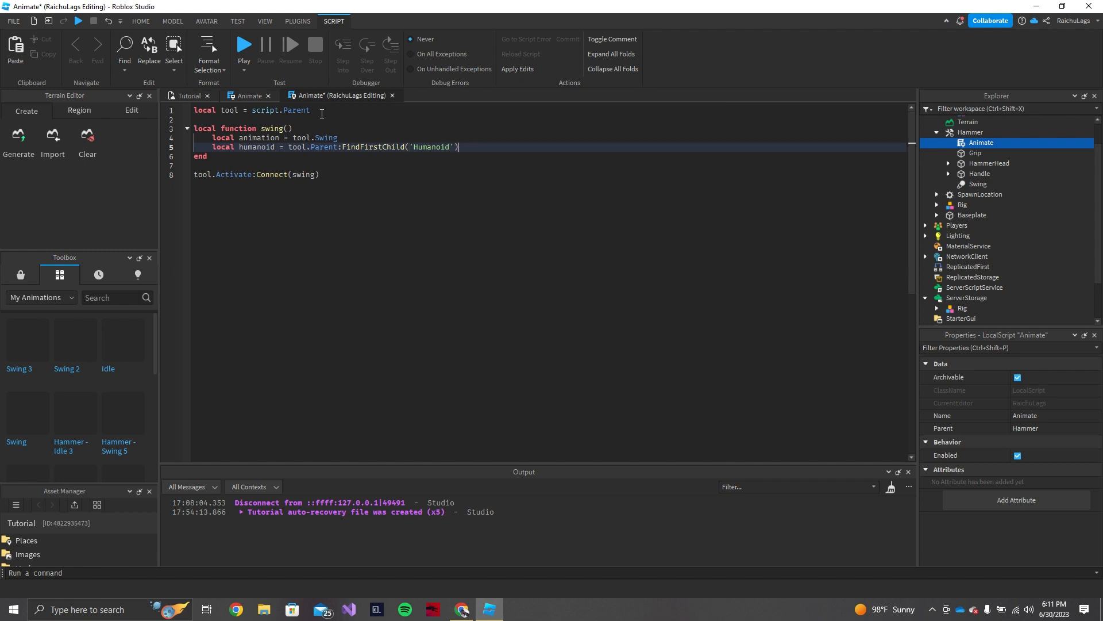
Step: Add local track = humanoid:LoadAnimation(animation) below the humanoid variable in the swing function
{"action": "key", "text": "Return"}
{"action": "type", "text": "loca"}
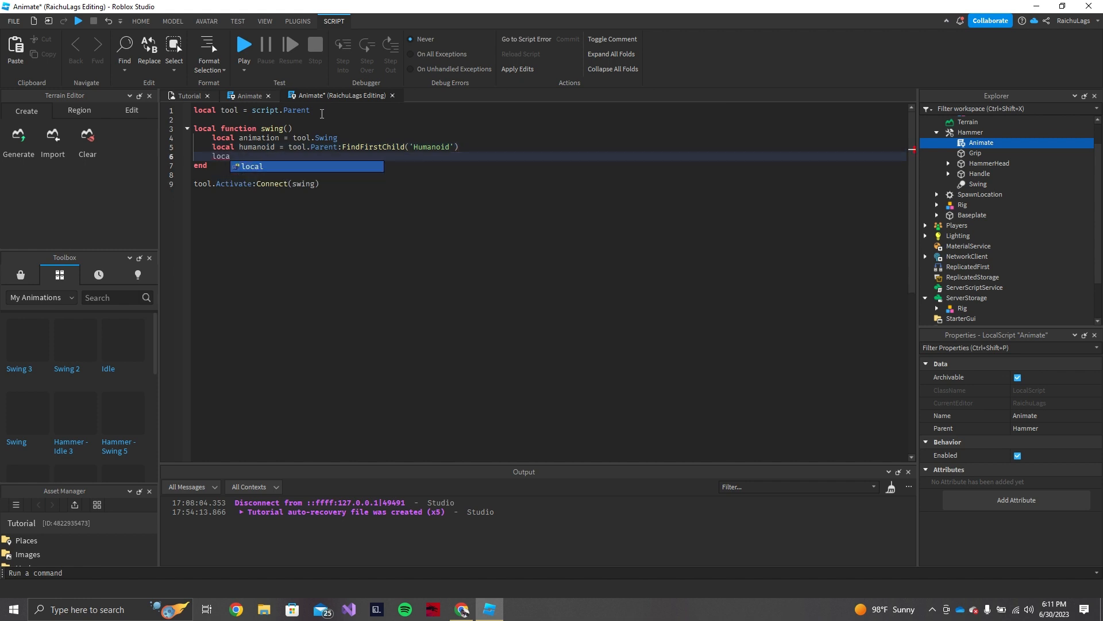
{"action": "type", "text": "l track ="}
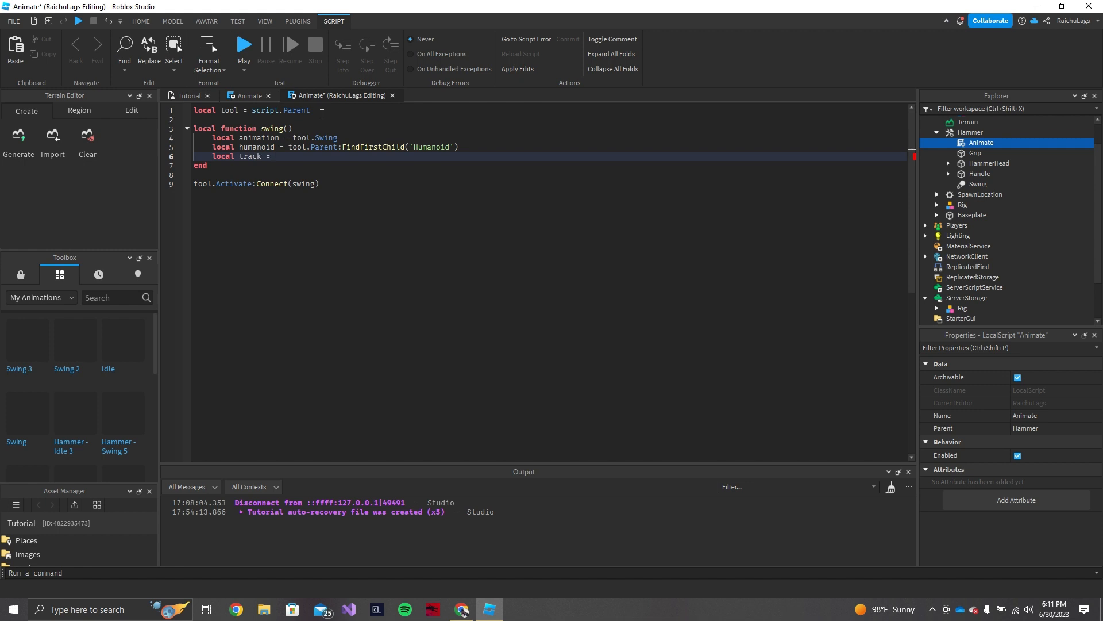
{"action": "type", "text": " humanoid:"}
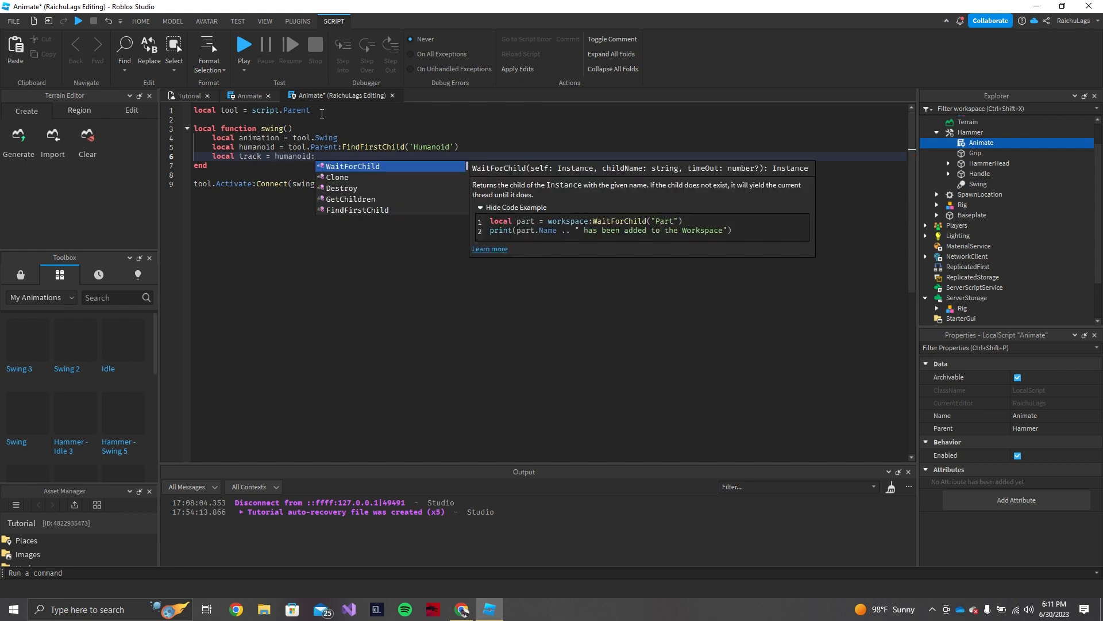
{"action": "type", "text": "LoadTra"}
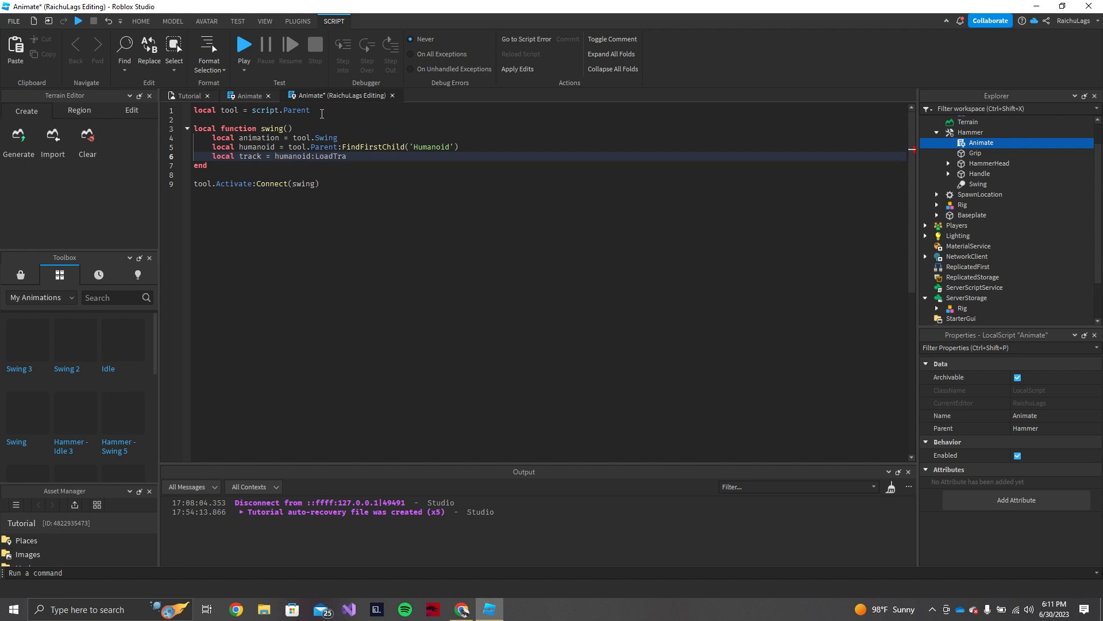
{"action": "type", "text": "ck"}
{"action": "key", "text": "BackSpace"}
{"action": "key", "text": "BackSpace"}
{"action": "key", "text": "BackSpace"}
{"action": "key", "text": "BackSpace"}
{"action": "key", "text": "BackSpace"}
{"action": "type", "text": "Animation(animation"}
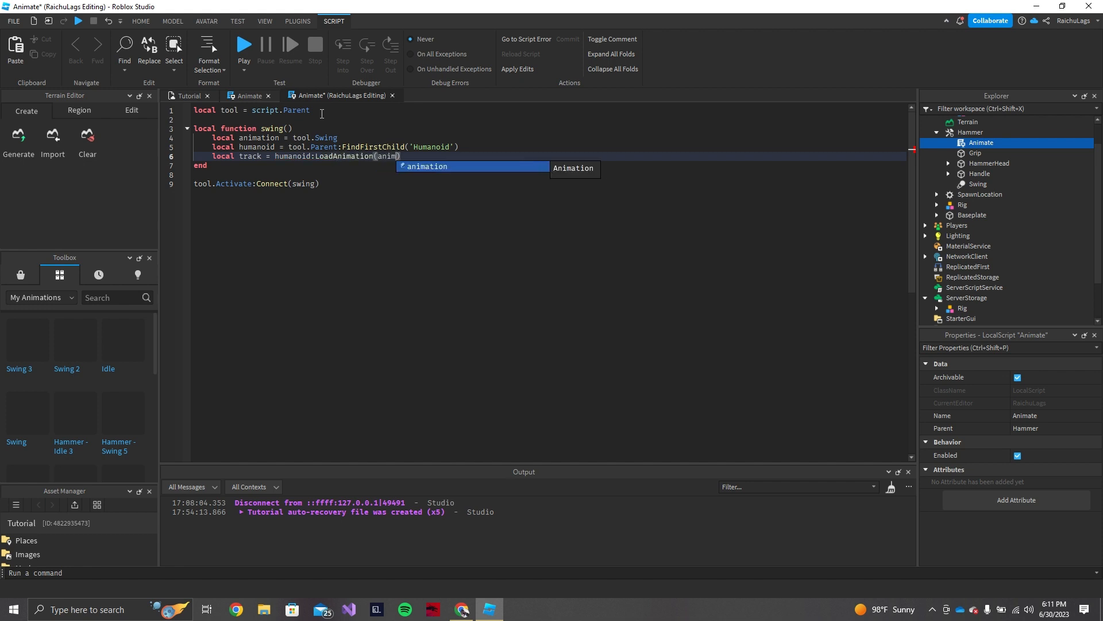
{"action": "key", "text": "Return"}
Step: Add track:Play() after a blank line at the end of the swing function and save the place
{"action": "key", "text": "Return"}
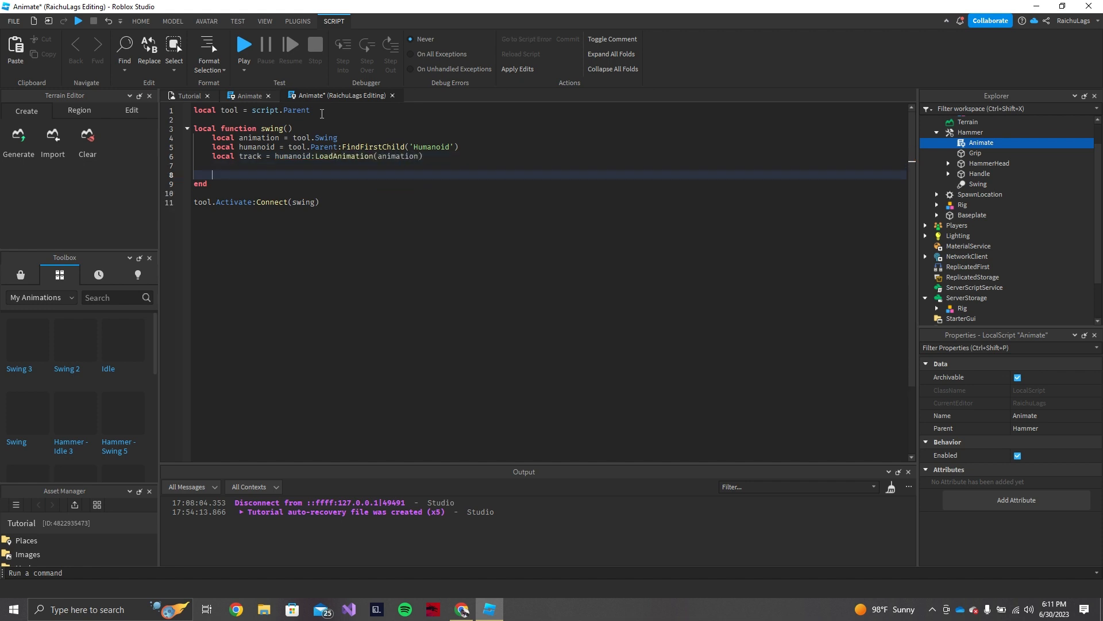
{"action": "type", "text": "track:Play()"}
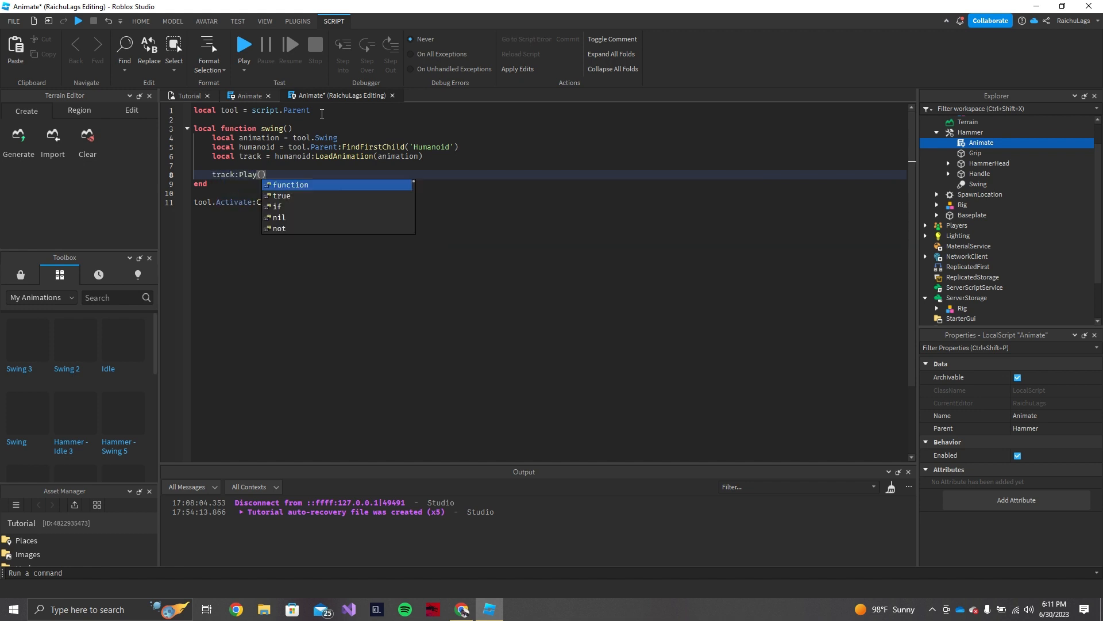
{"action": "left_click", "coordinate": [313, 169]}
{"action": "key", "text": "ctrl+s"}
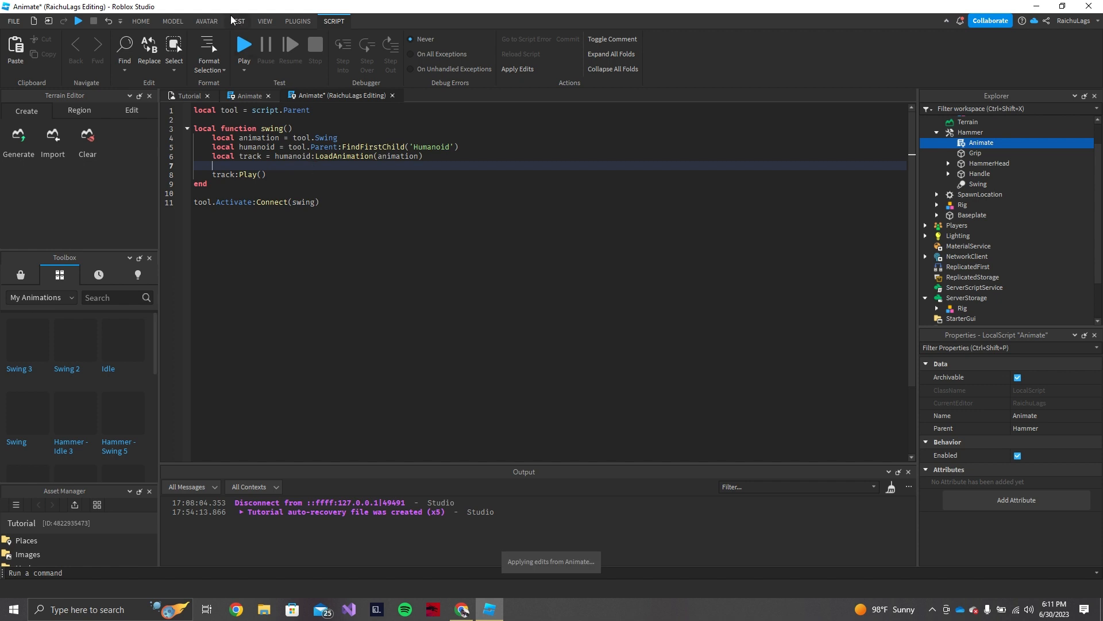
Step: Playtest the place, walk the character over to pick up the hammer, and stop the test
{"action": "left_click", "coordinate": [246, 47]}
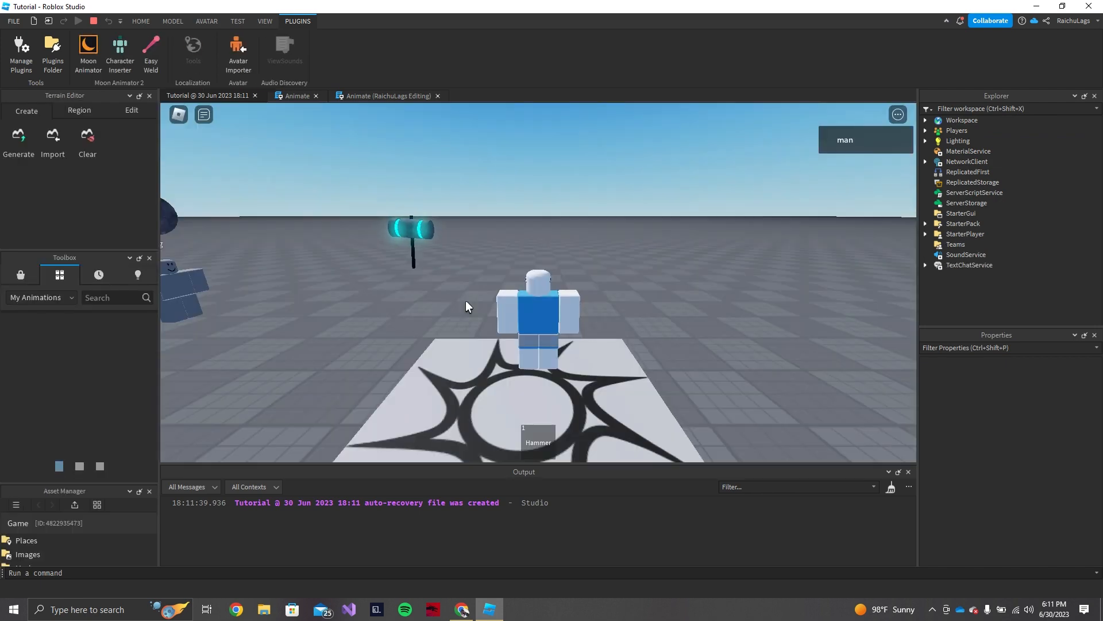
{"action": "key", "text": "w"}
{"action": "right_click_drag", "start_coordinate": [465, 301], "coordinate": [461, 303]}
{"action": "key", "text": "w"}
{"action": "key", "text": "a"}
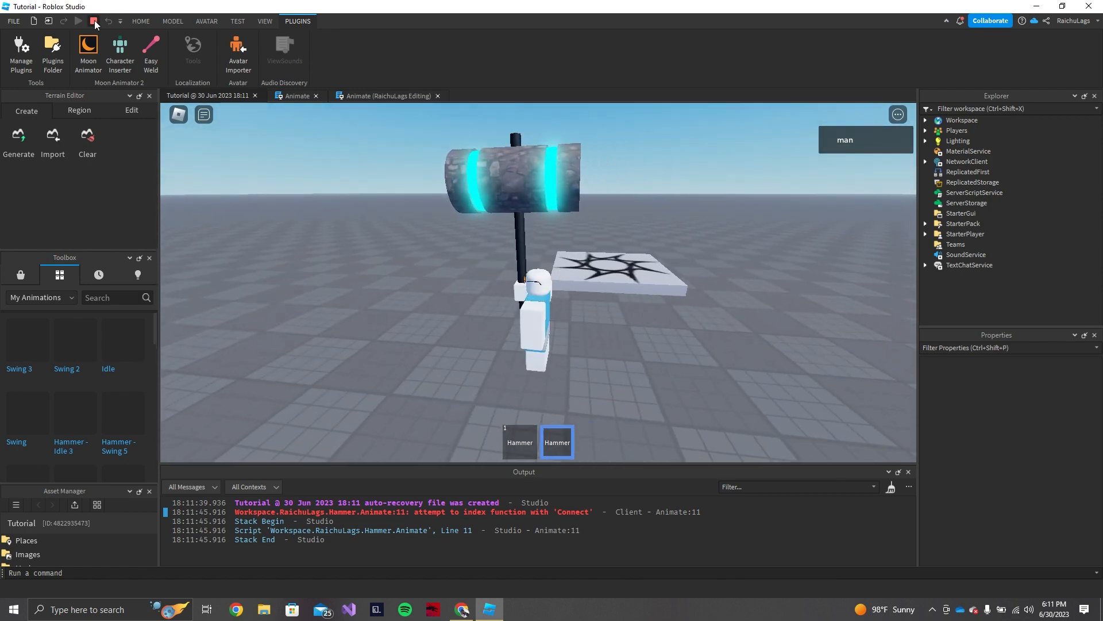
{"action": "left_click", "coordinate": [93, 22]}
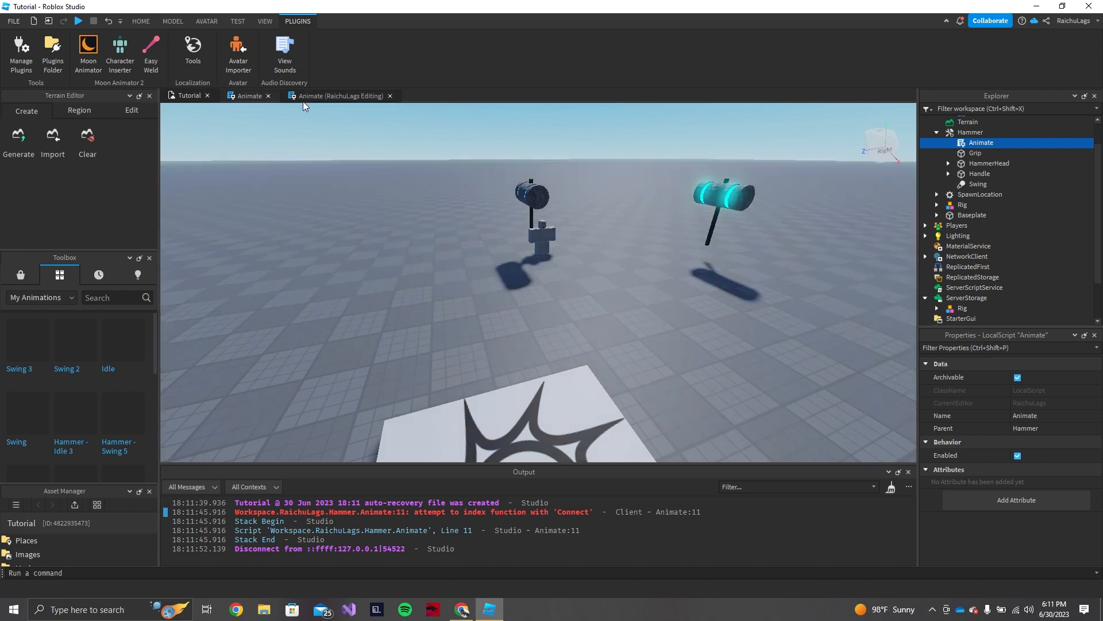
Step: In the Animate script's connection line, replace the Activate function with the tool's Activated event
{"action": "left_click", "coordinate": [304, 100]}
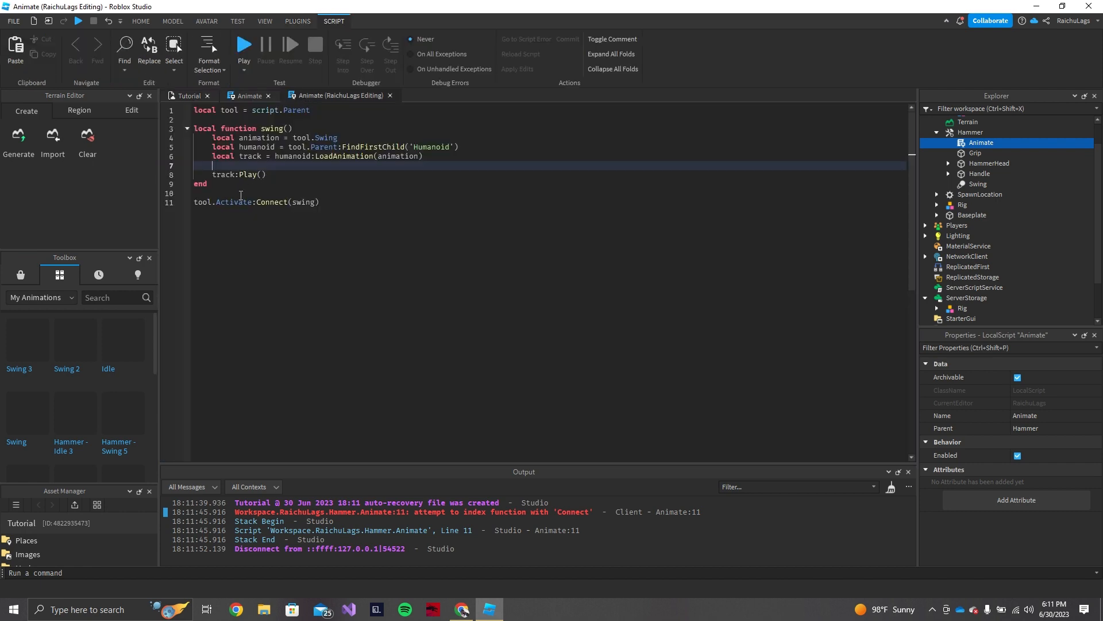
{"action": "double_click", "coordinate": [239, 202]}
{"action": "left_click", "coordinate": [254, 201]}
{"action": "key", "text": "BackSpace"}
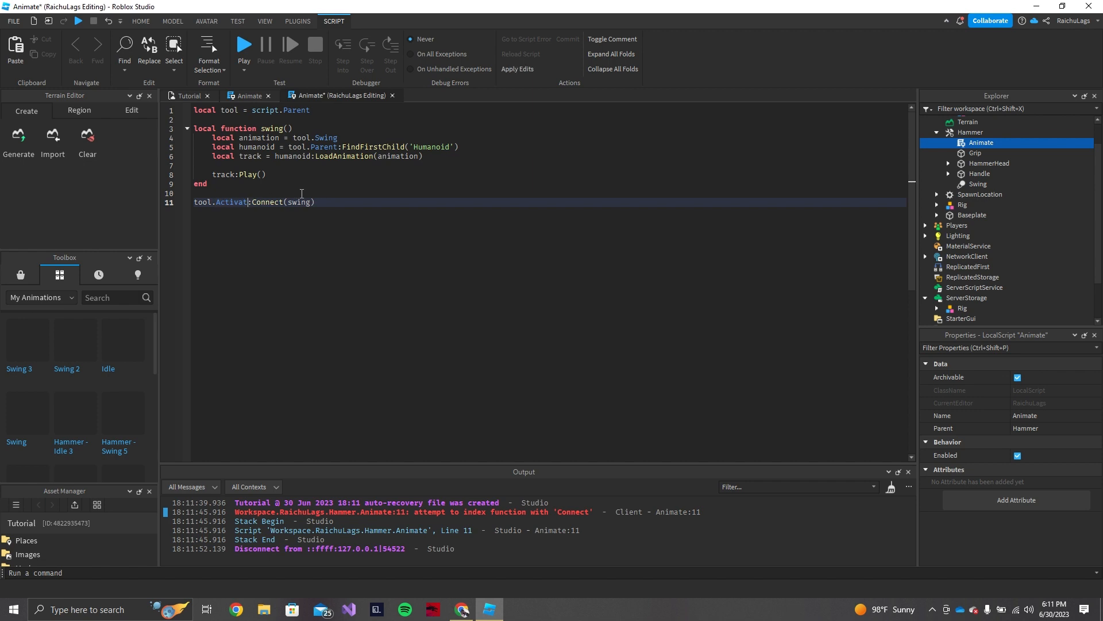
{"action": "key", "text": "BackSpace"}
{"action": "key", "text": "BackSpace"}
{"action": "key", "text": "BackSpace"}
{"action": "key", "text": "BackSpace"}
{"action": "key", "text": "BackSpace"}
{"action": "key", "text": "BackSpace"}
{"action": "key", "text": "BackSpace"}
{"action": "type", "text": "Ac"}
{"action": "key", "text": "Tab"}
Step: Playtest the corrected script by picking up the hammer and activating it once
{"action": "key", "text": "F5"}
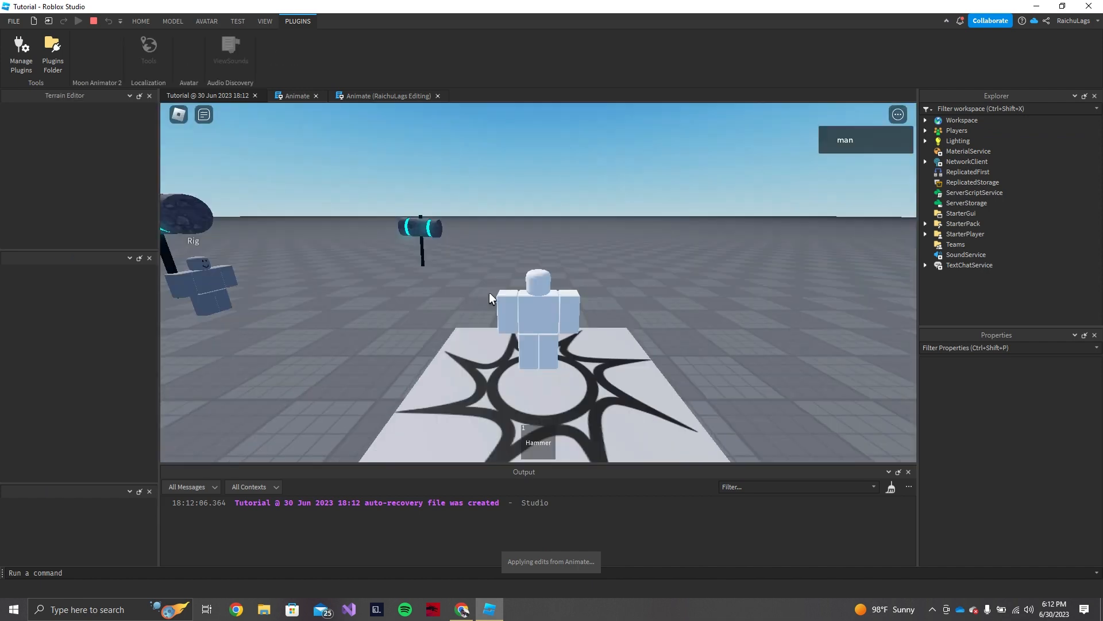
{"action": "key", "text": "1"}
{"action": "key", "text": "w"}
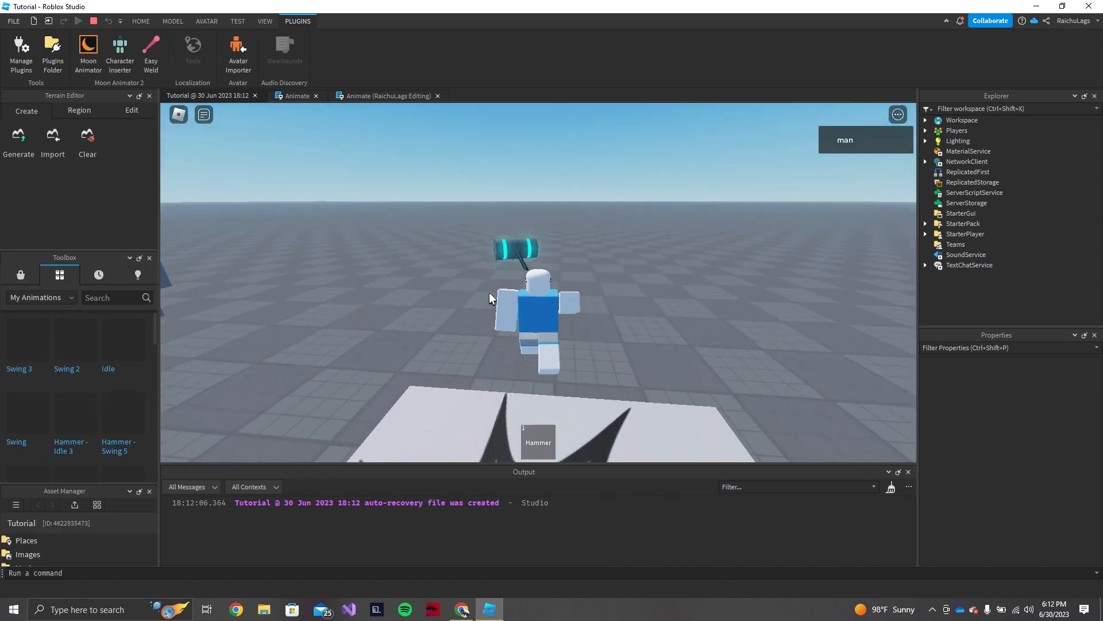
{"action": "right_click_drag", "start_coordinate": [490, 300], "coordinate": [490, 300]}
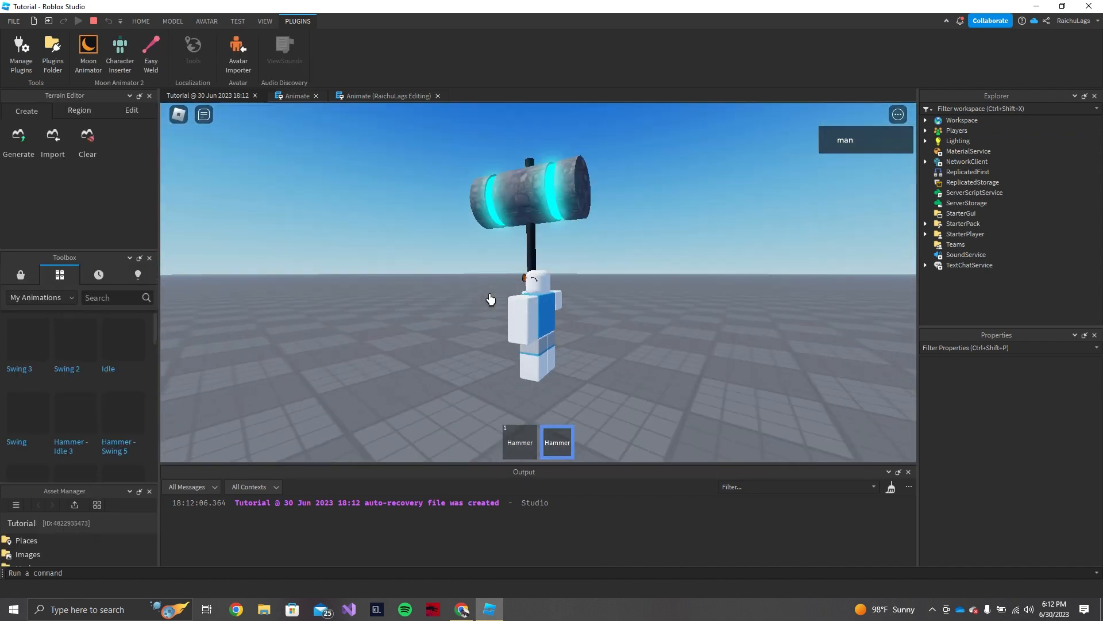
{"action": "left_click", "coordinate": [490, 299]}
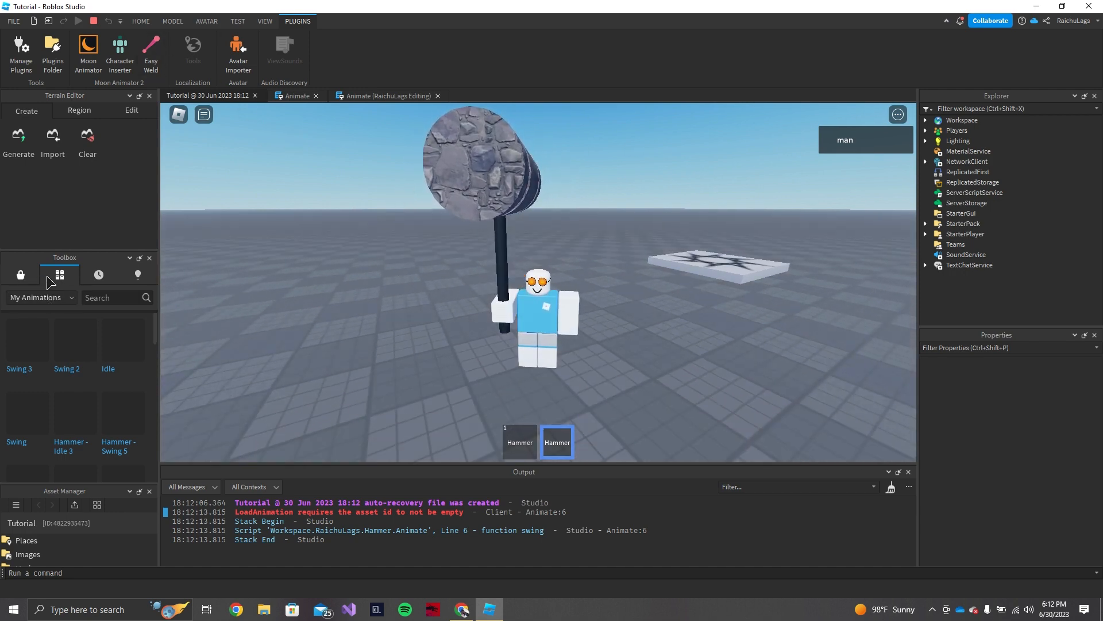
{"action": "left_click", "coordinate": [55, 297]}
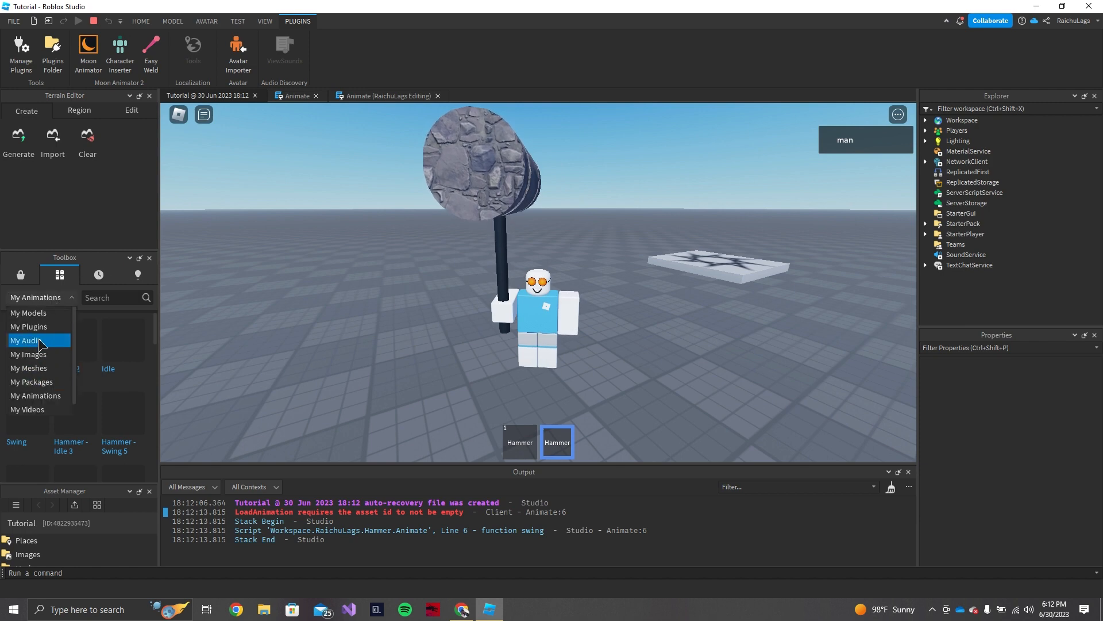
{"action": "left_click", "coordinate": [47, 396]}
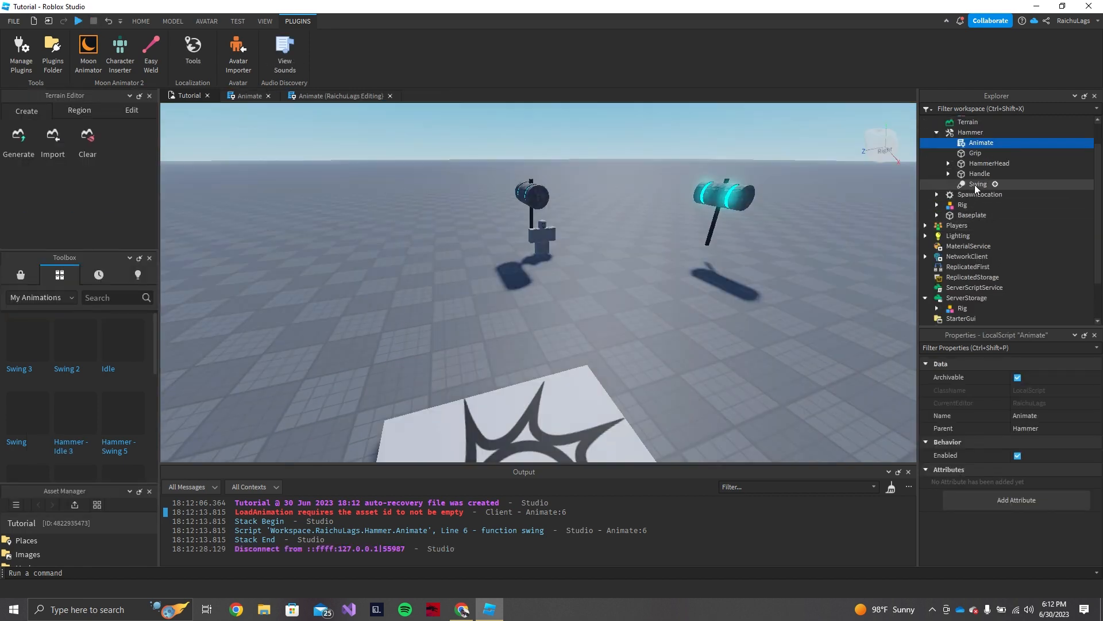
{"action": "left_click", "coordinate": [1028, 391]}
{"action": "key", "text": "ctrl+v"}
{"action": "key", "text": "Return"}
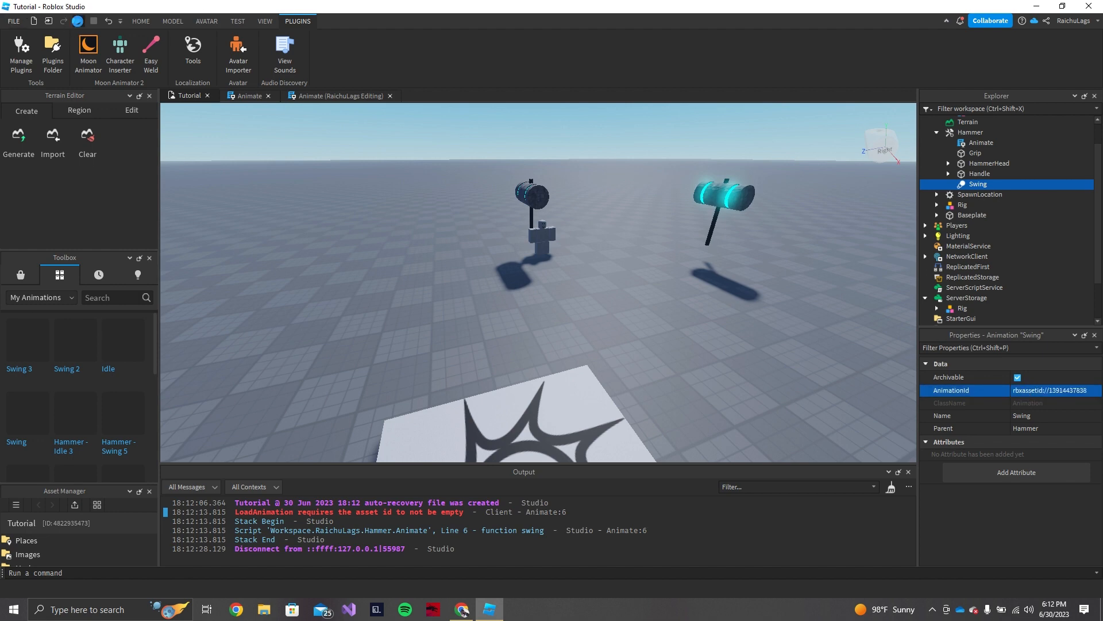
Step: Playtest the hammer with its AnimationId set, activating it several times to view the swing, and stop the test
{"action": "left_click", "coordinate": [77, 21]}
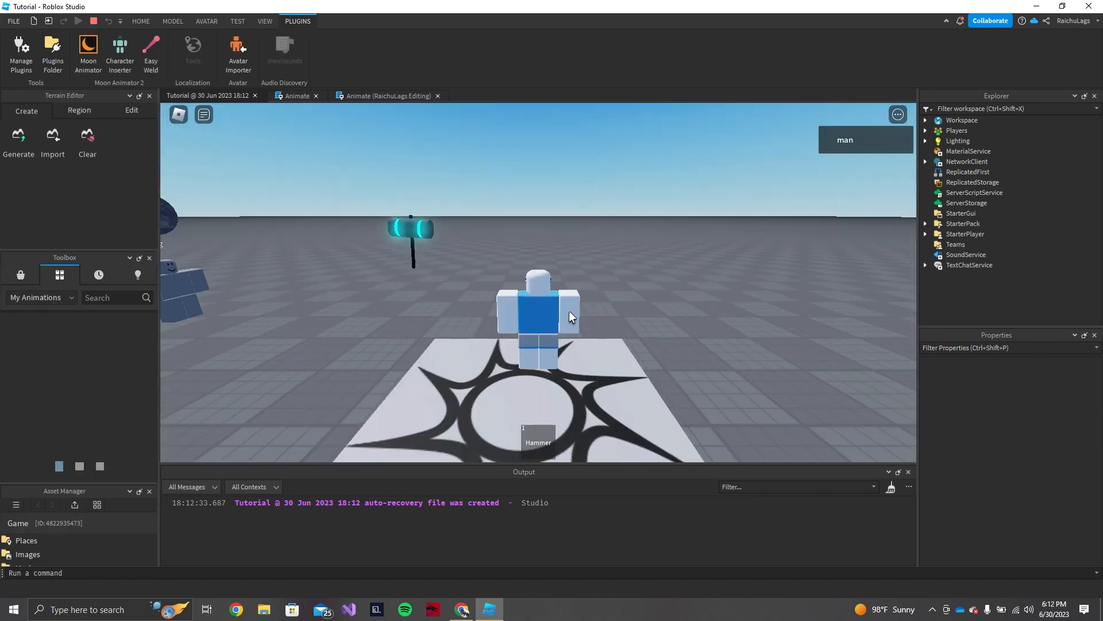
{"action": "key", "text": "w"}
{"action": "right_click_drag", "start_coordinate": [569, 312], "coordinate": [569, 313]}
{"action": "key", "text": "w"}
{"action": "key", "text": "s"}
{"action": "left_click", "coordinate": [569, 312]}
{"action": "left_click", "coordinate": [569, 312]}
{"action": "left_click", "coordinate": [569, 313]}
{"action": "left_click", "coordinate": [569, 313]}
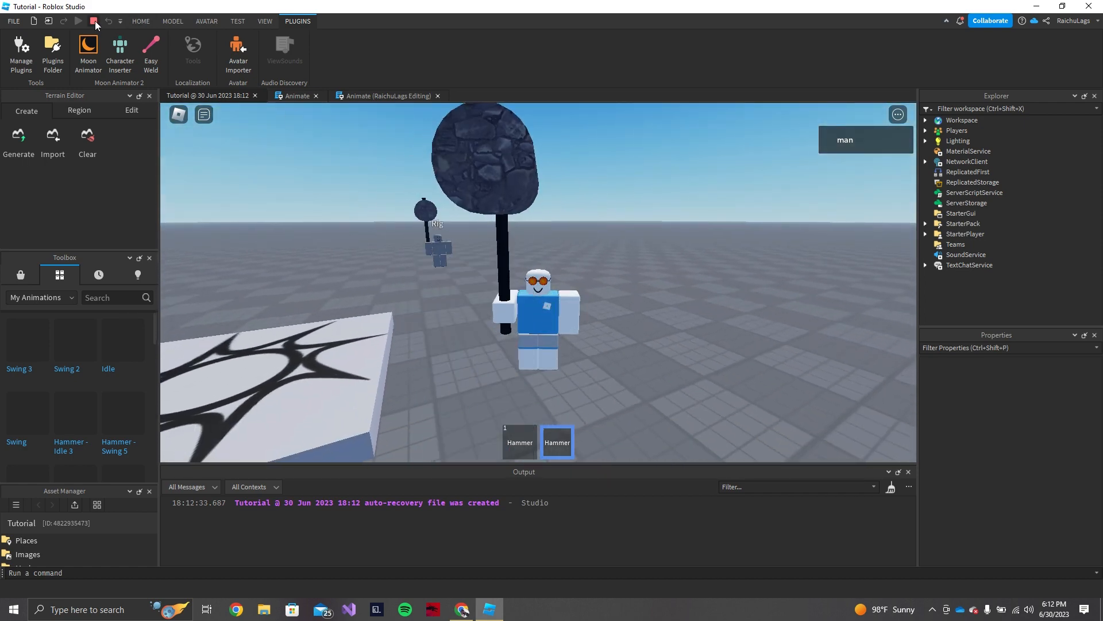
{"action": "key", "text": "shift+F5"}
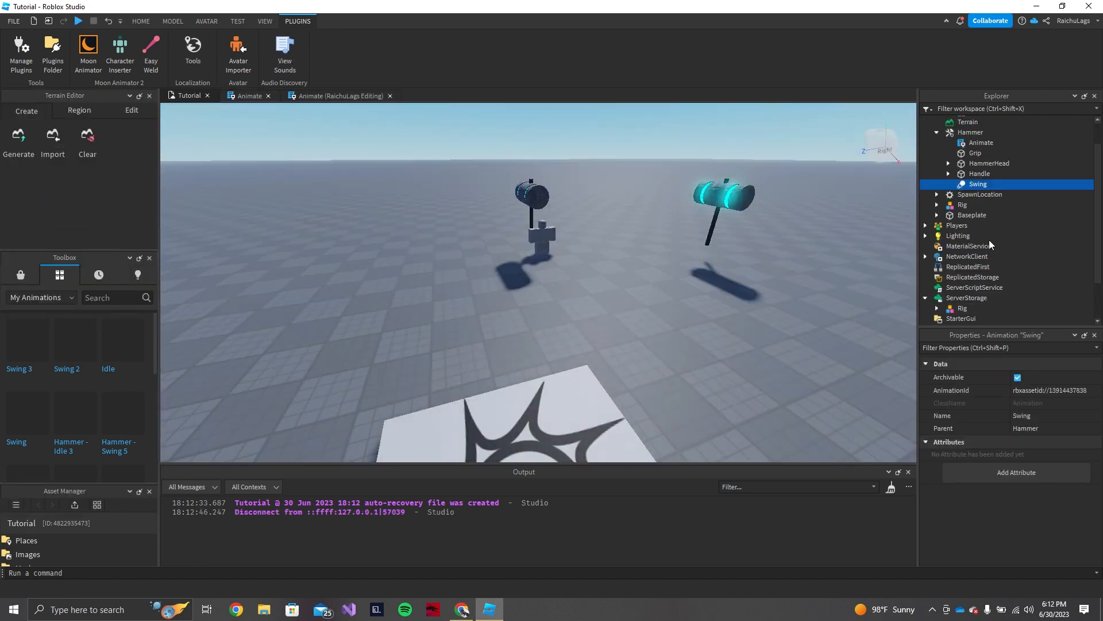
{"action": "key", "text": "a"}
{"action": "right_click_drag", "start_coordinate": [704, 281], "coordinate": [707, 280]}
{"action": "key", "text": "d"}
{"action": "key", "text": "d"}
{"action": "key", "text": "w"}
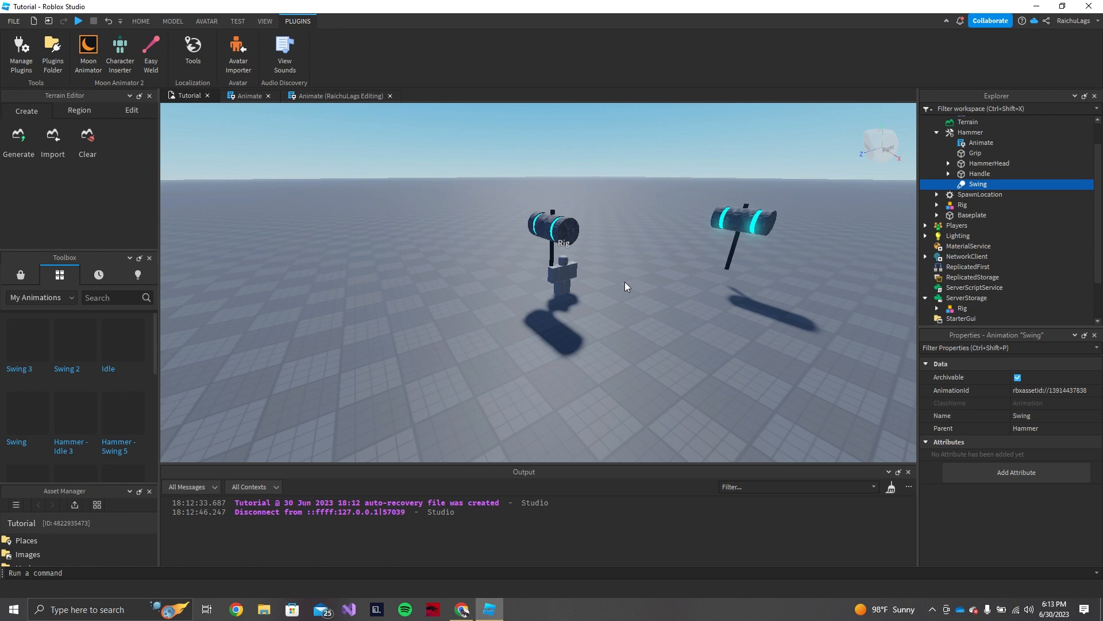
{"action": "right_click_drag", "start_coordinate": [626, 282], "coordinate": [625, 282]}
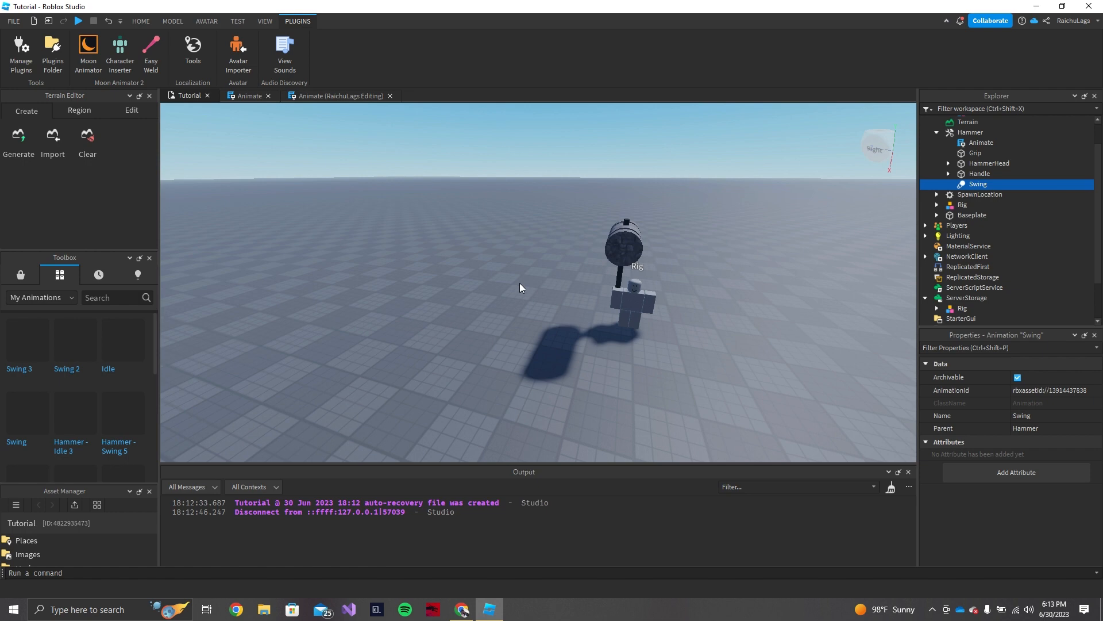
Step: Undo the last AnimationId change on the Swing animation object
{"action": "key", "text": "ctrl+z"}
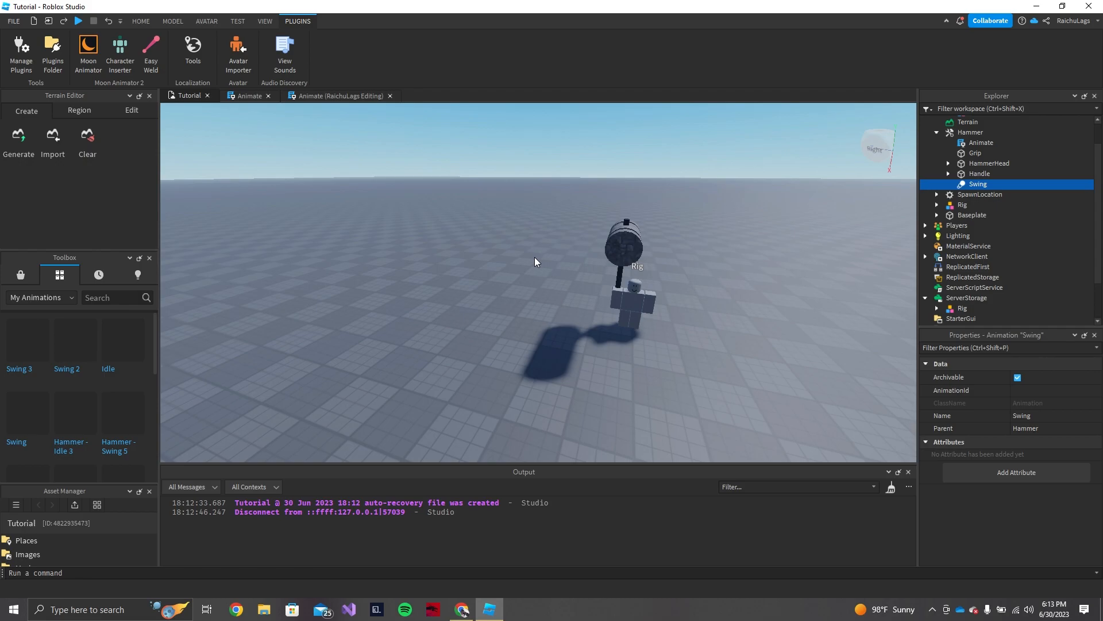